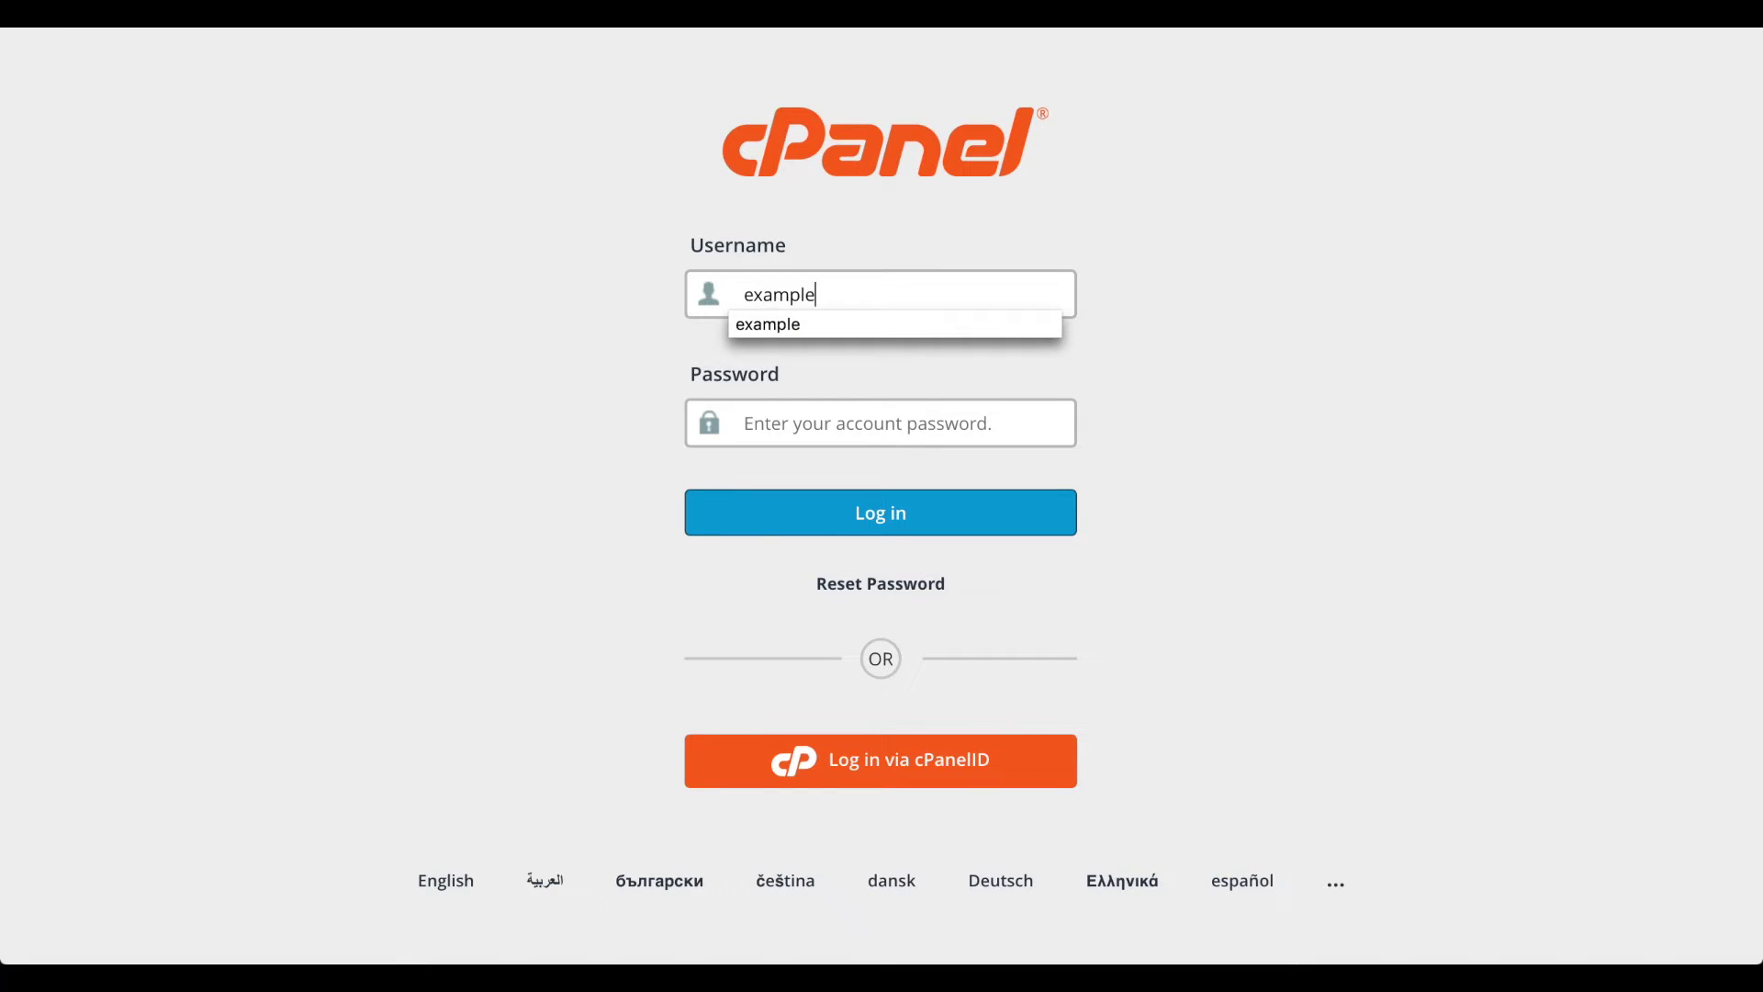
- Log in to cPanel with the account password and open the Email Accounts list
key(Tab)
text(password)
click(838, 511)
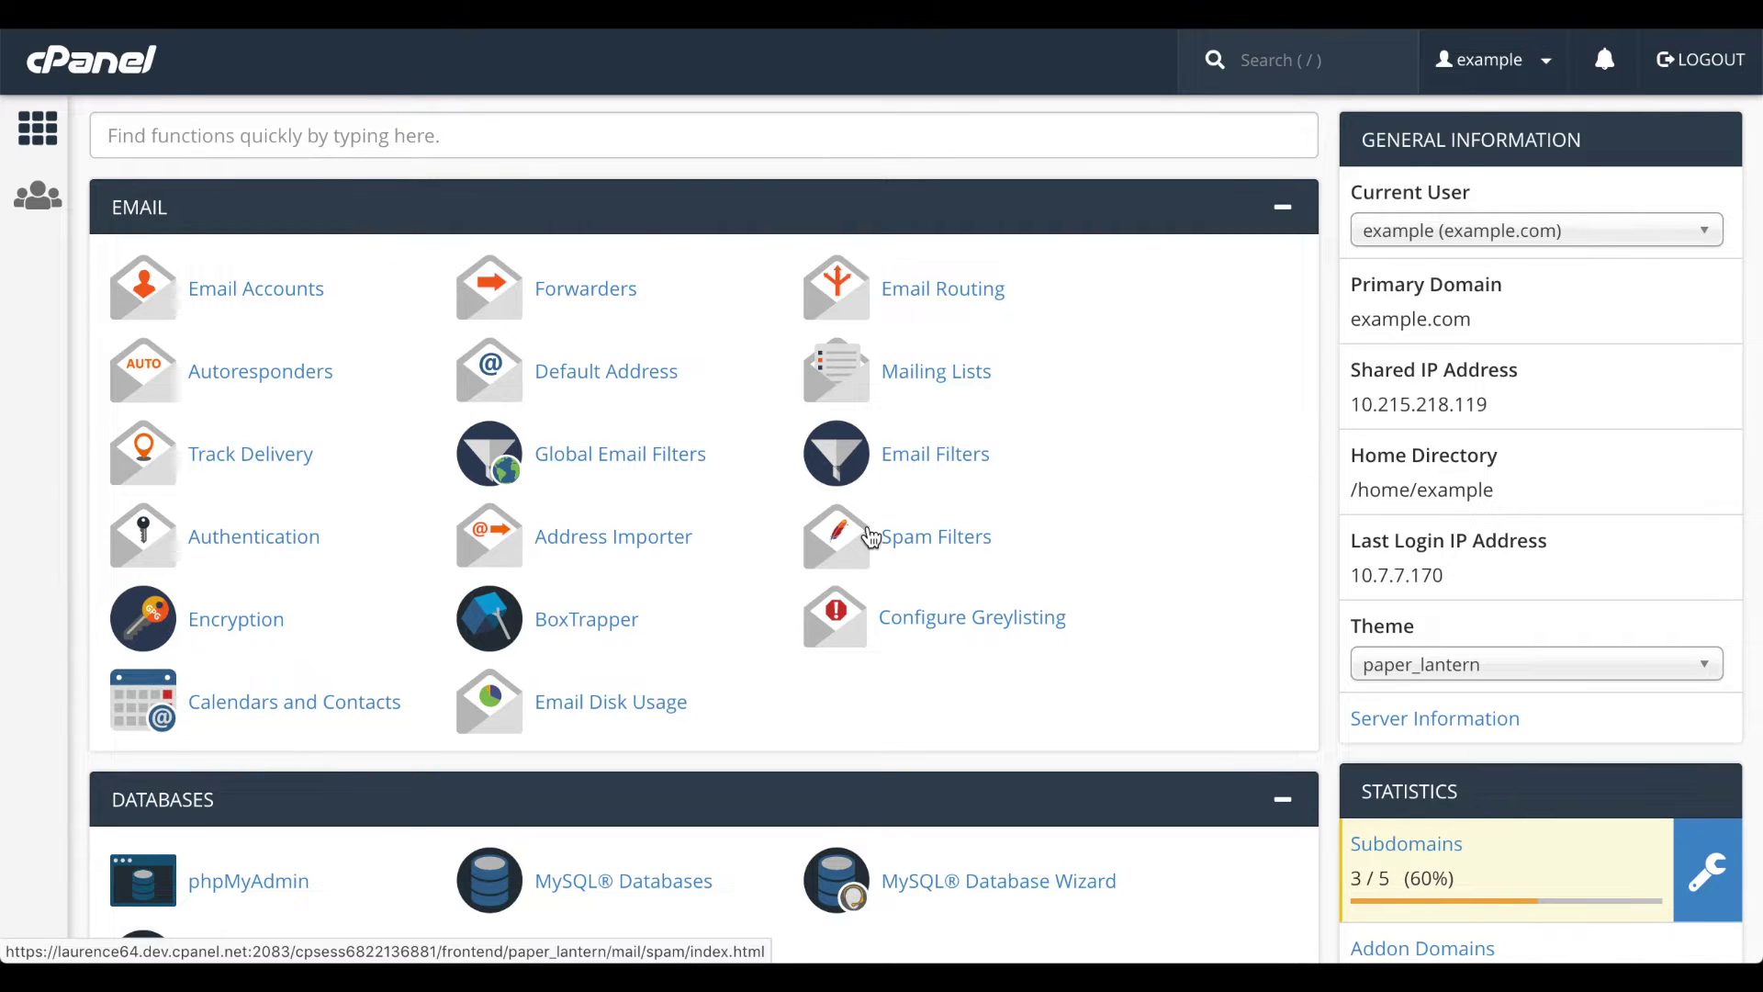
click(332, 296)
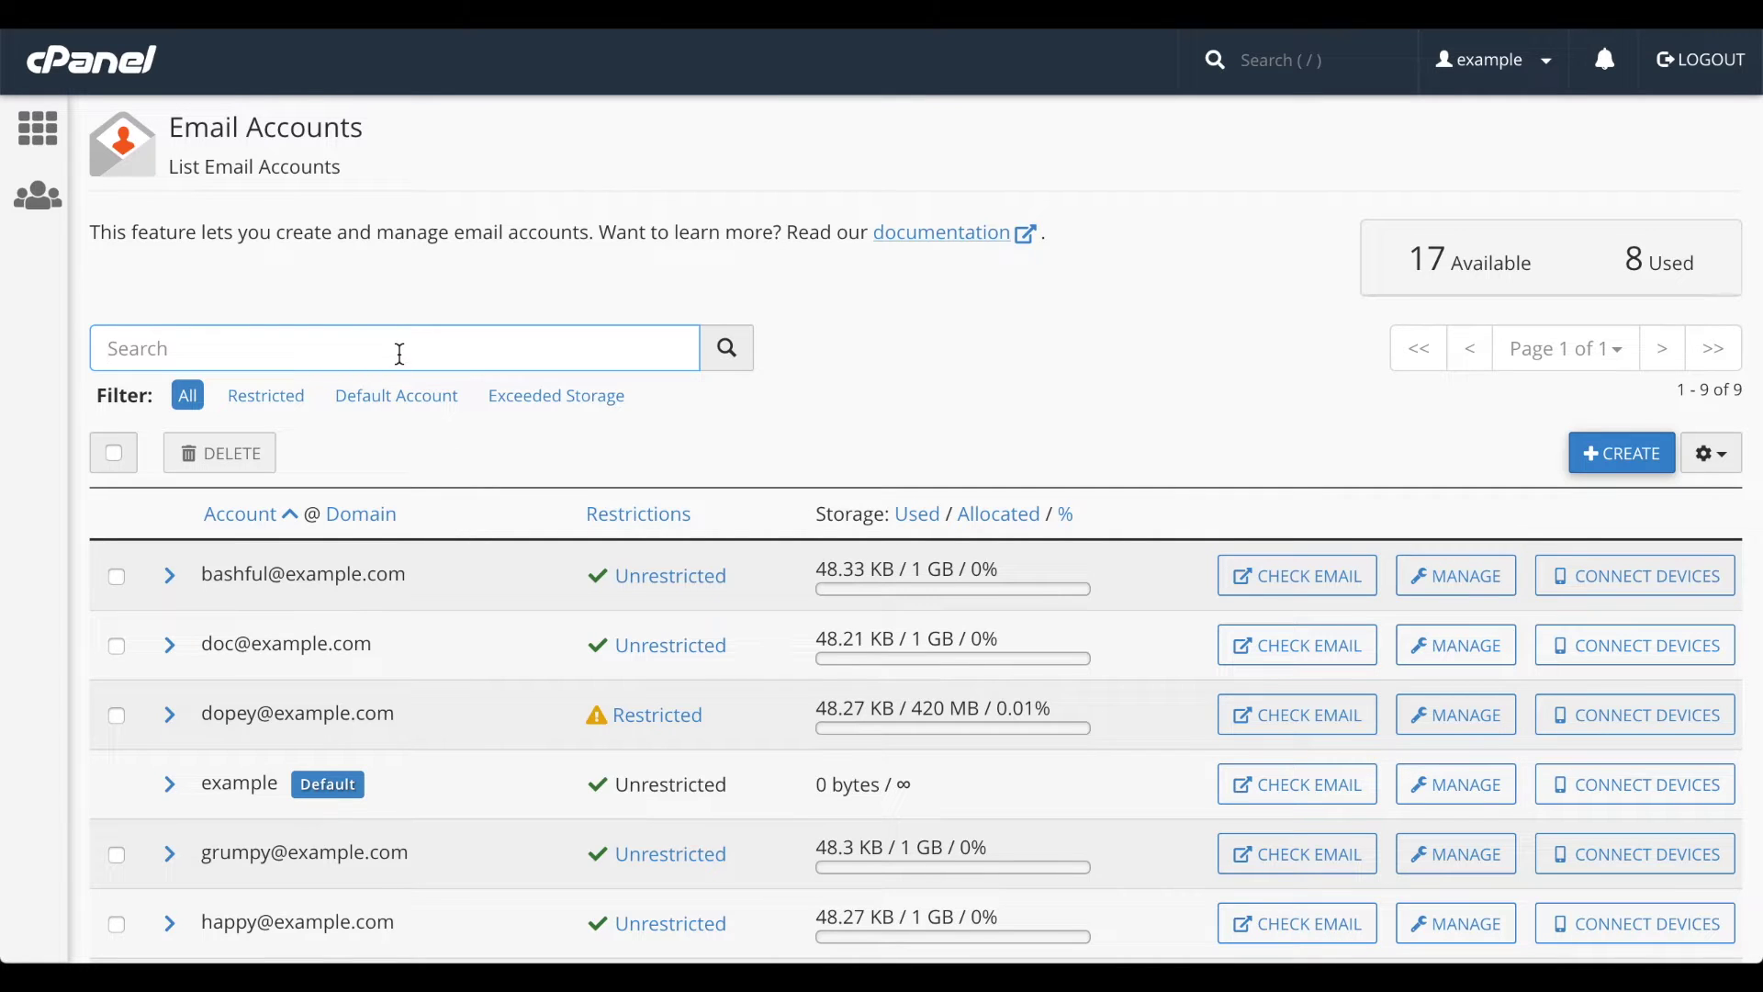
- Search accounts for 'happy', clear it, then try the Restricted, Default, Exceeded Storage and All filters
text(happy)
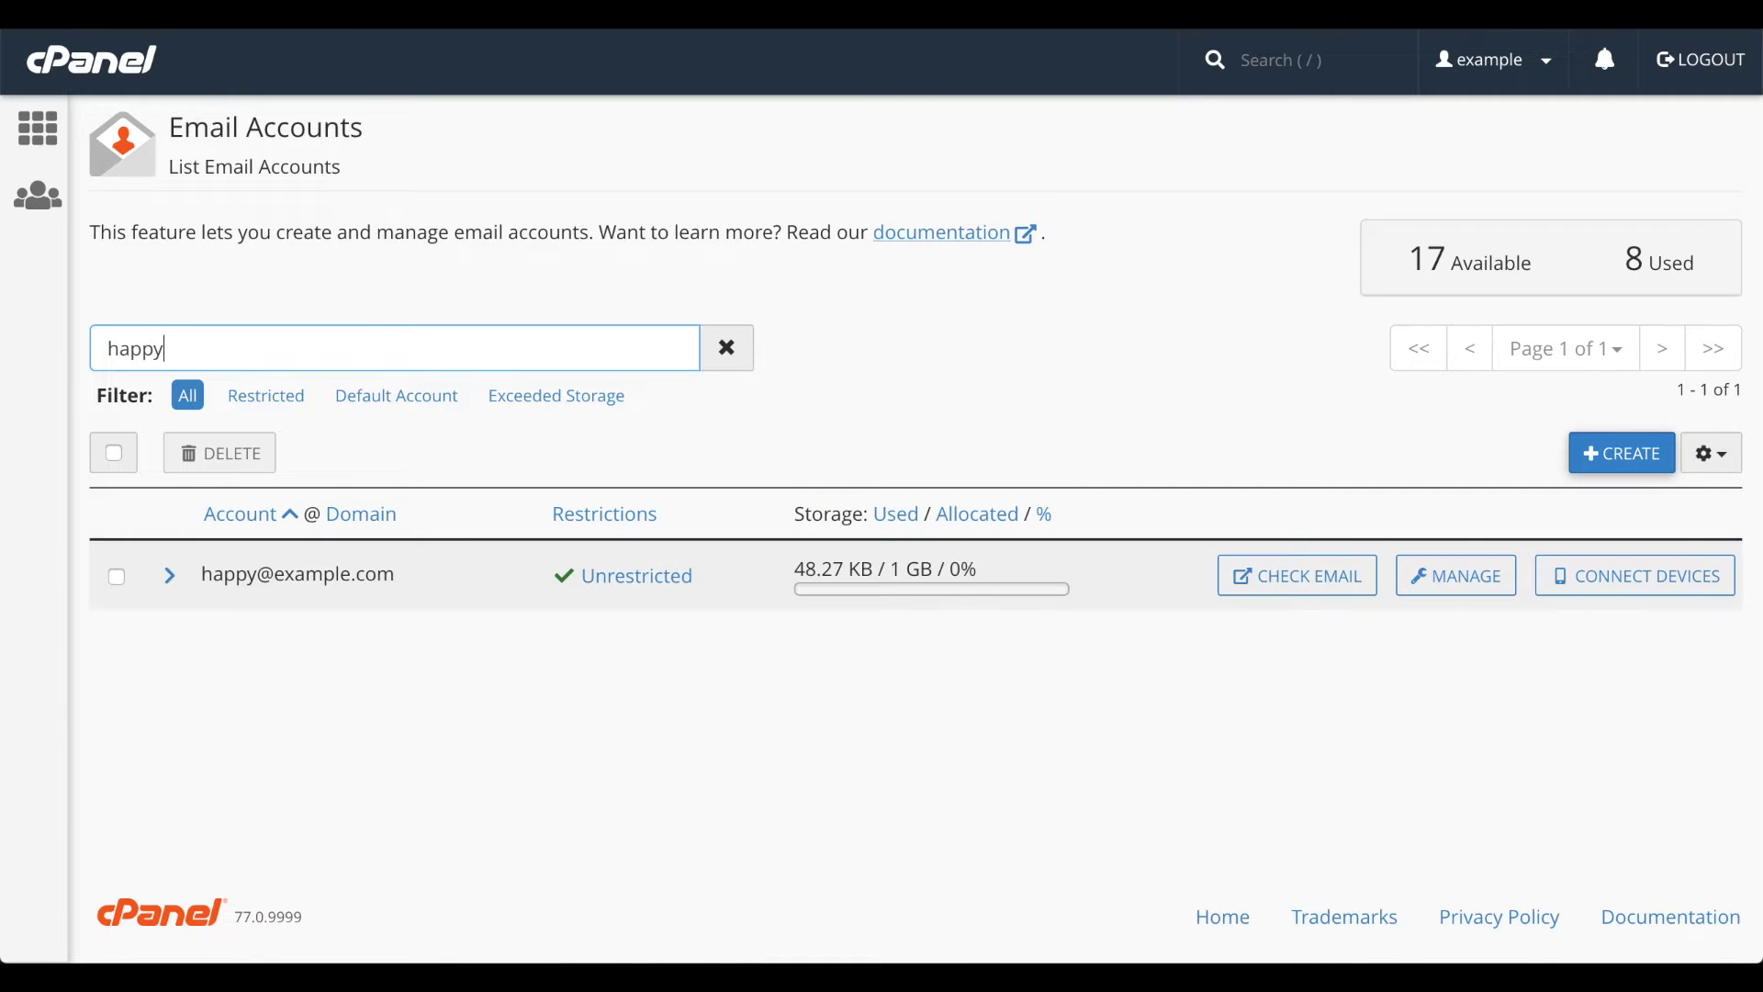
key(ctrl+a)
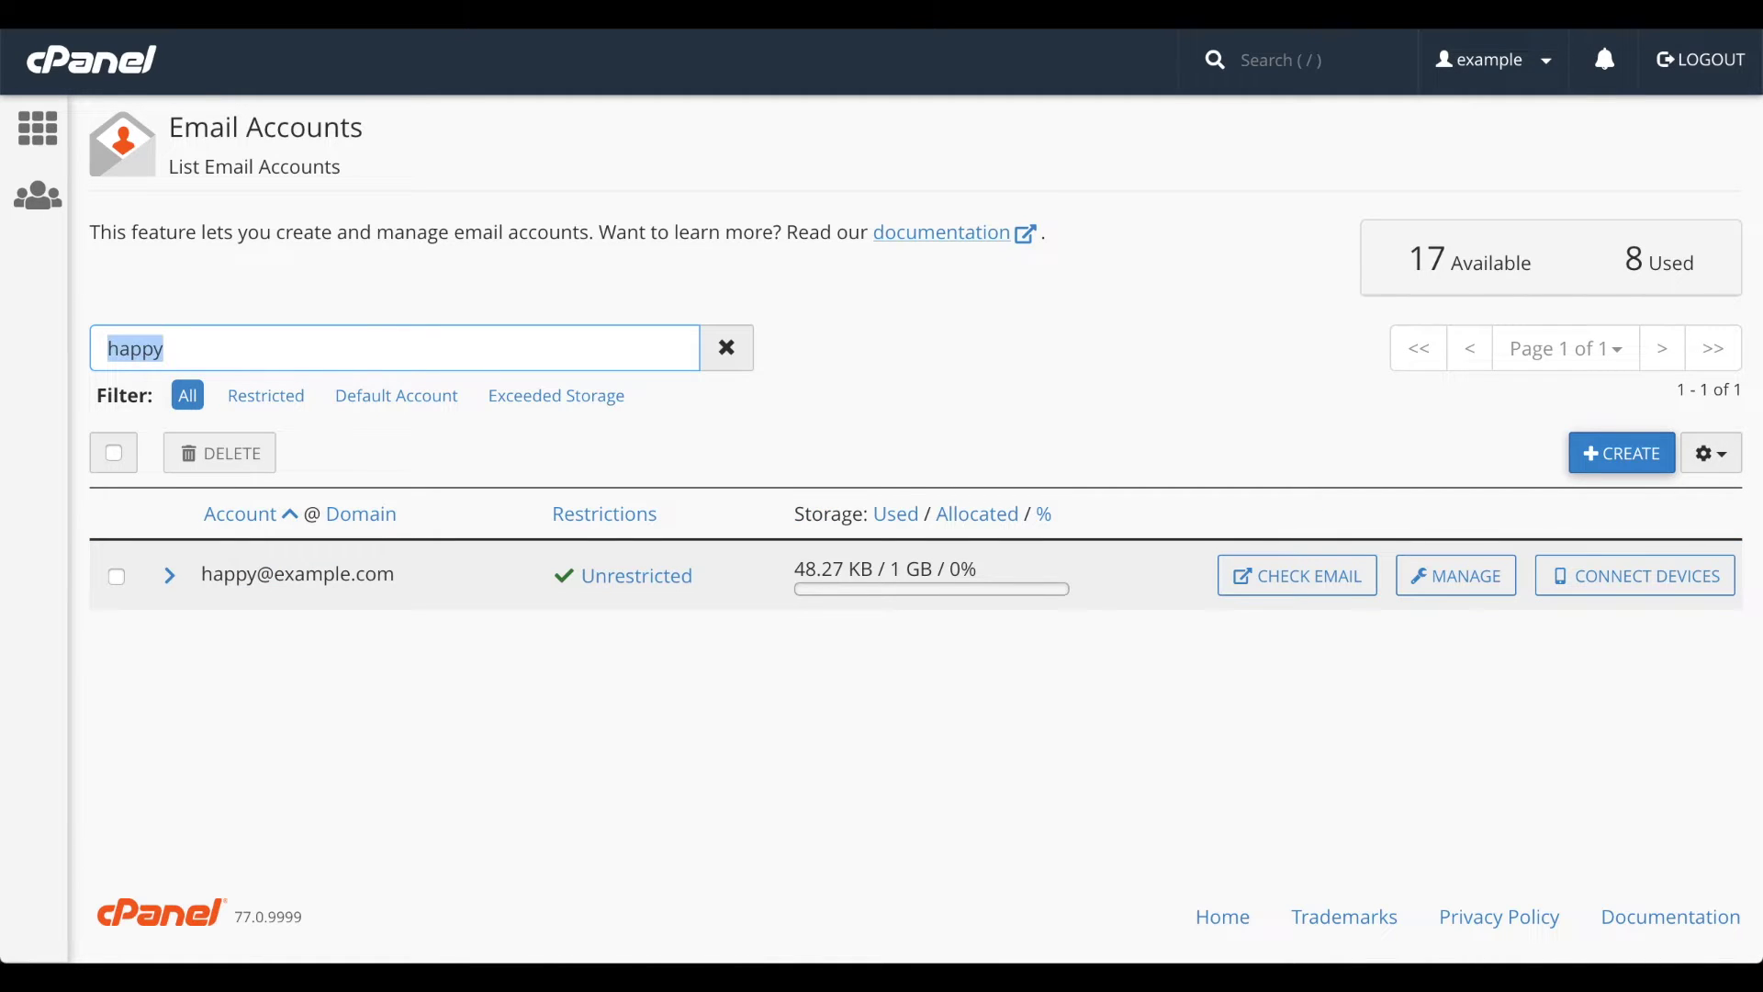
key(BackSpace)
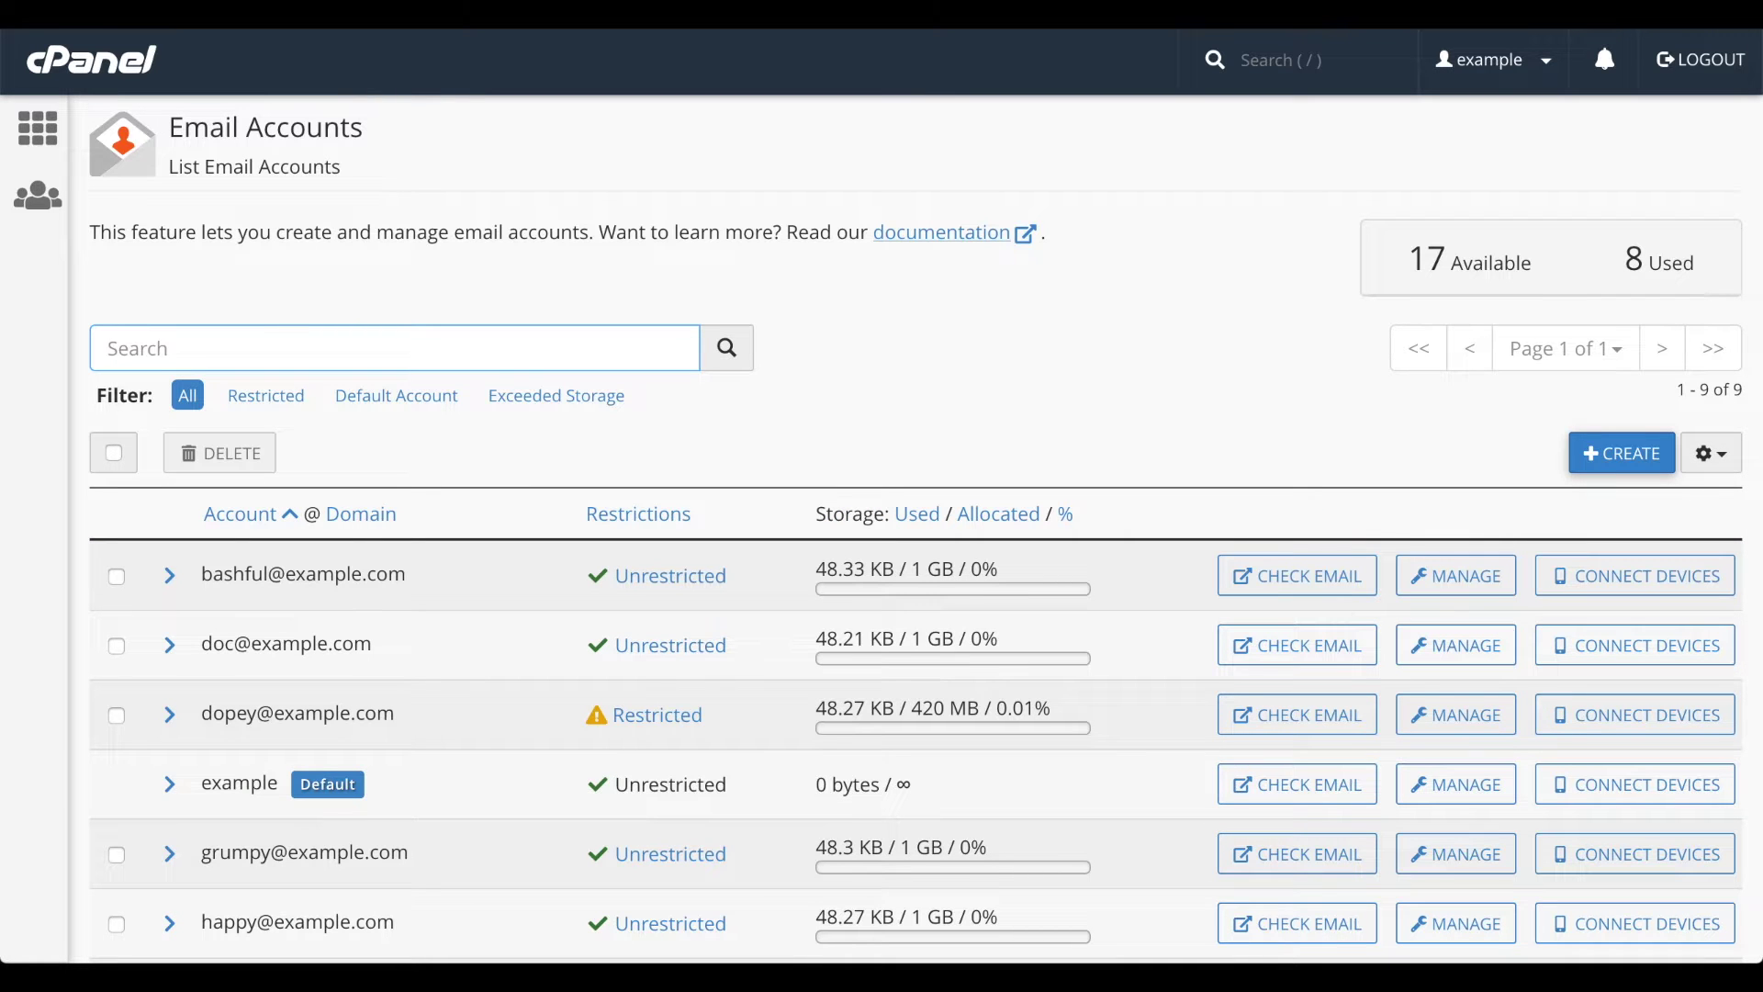
click(282, 402)
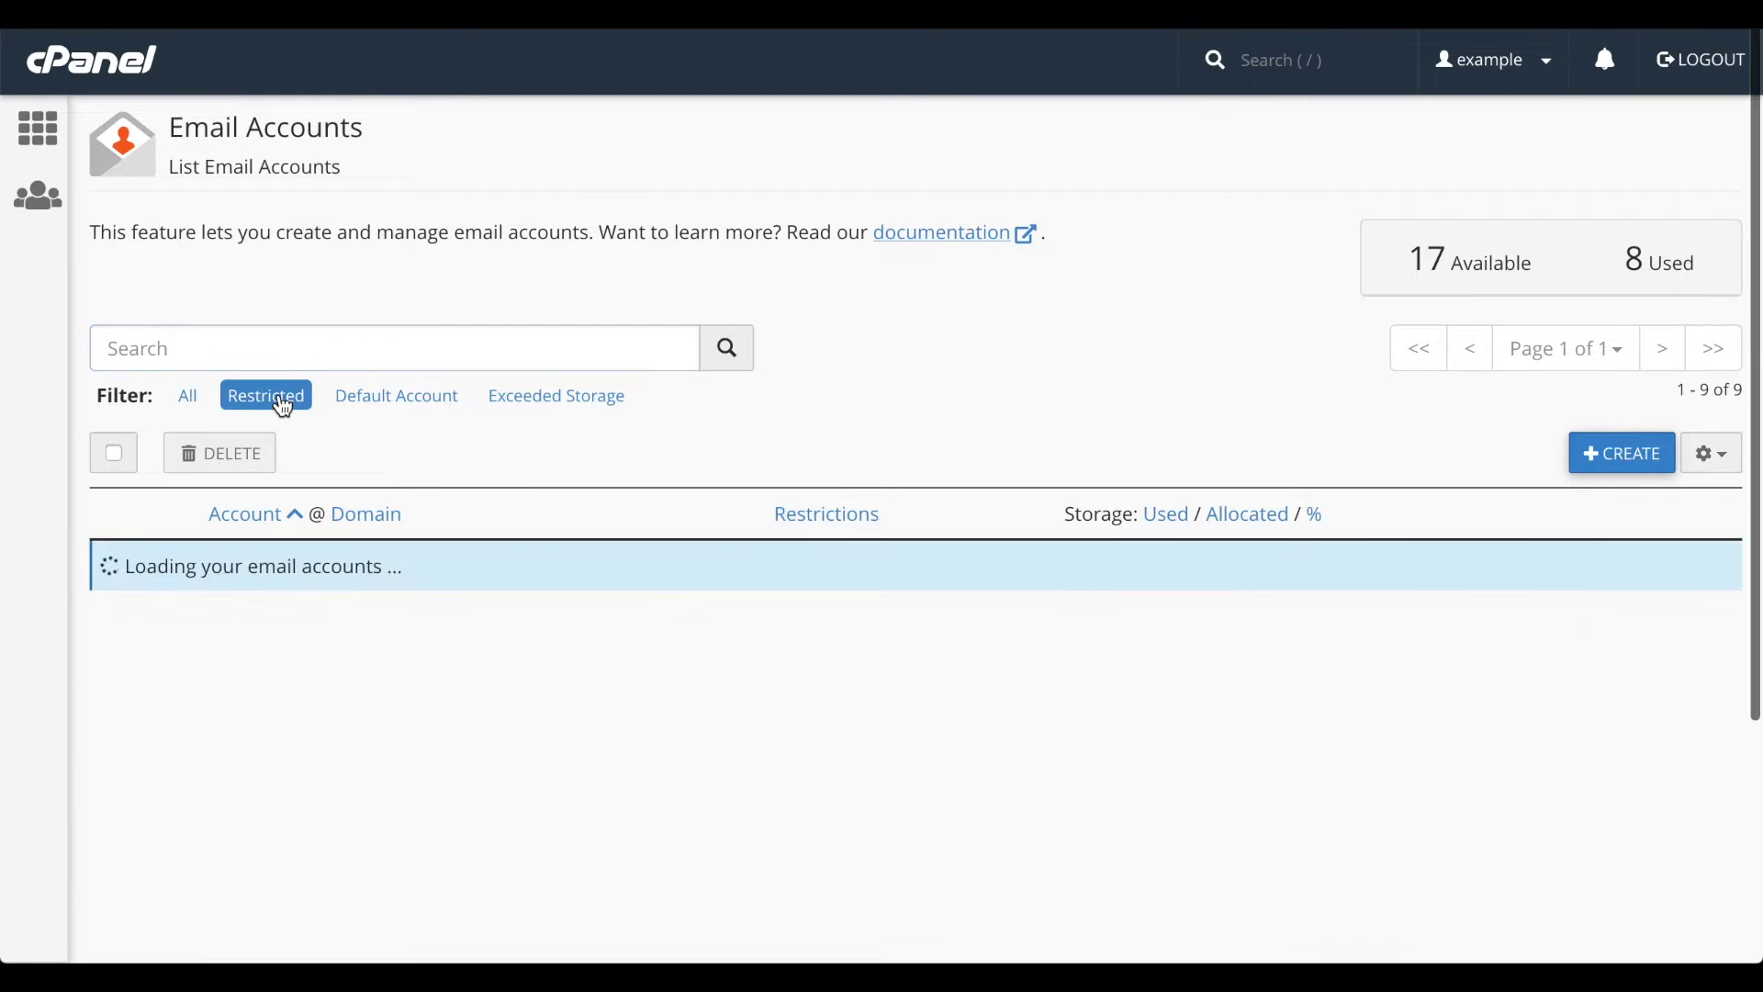
click(387, 410)
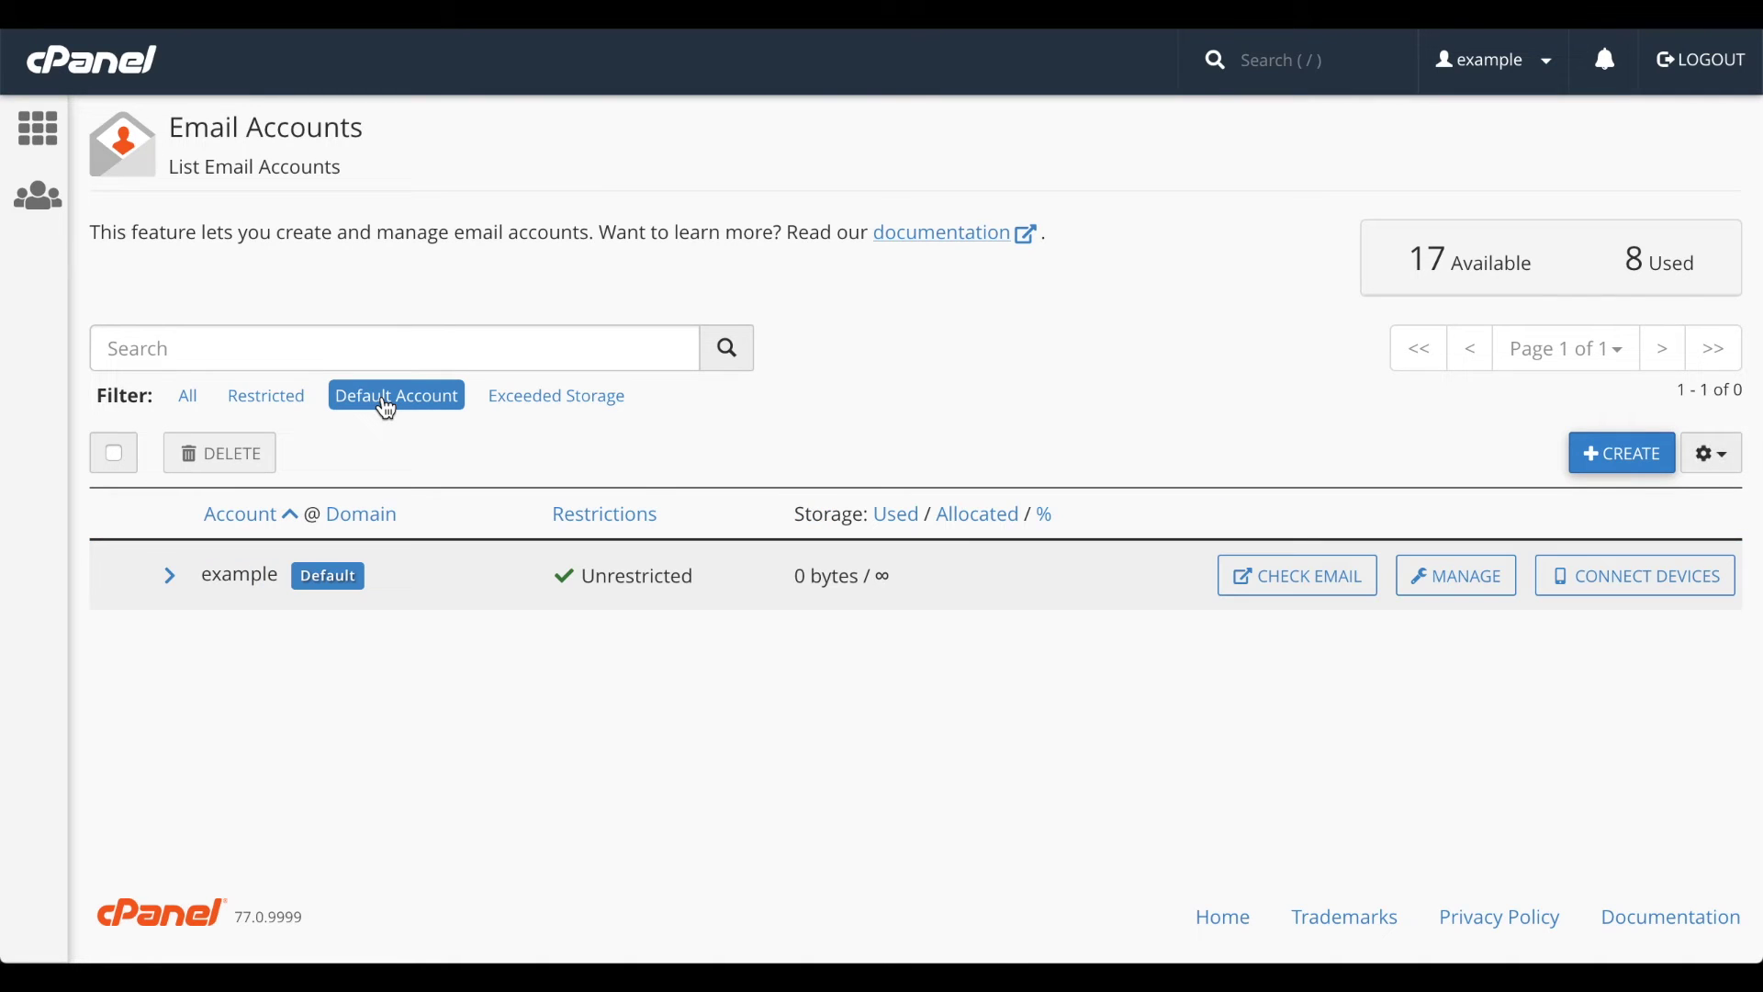
click(514, 402)
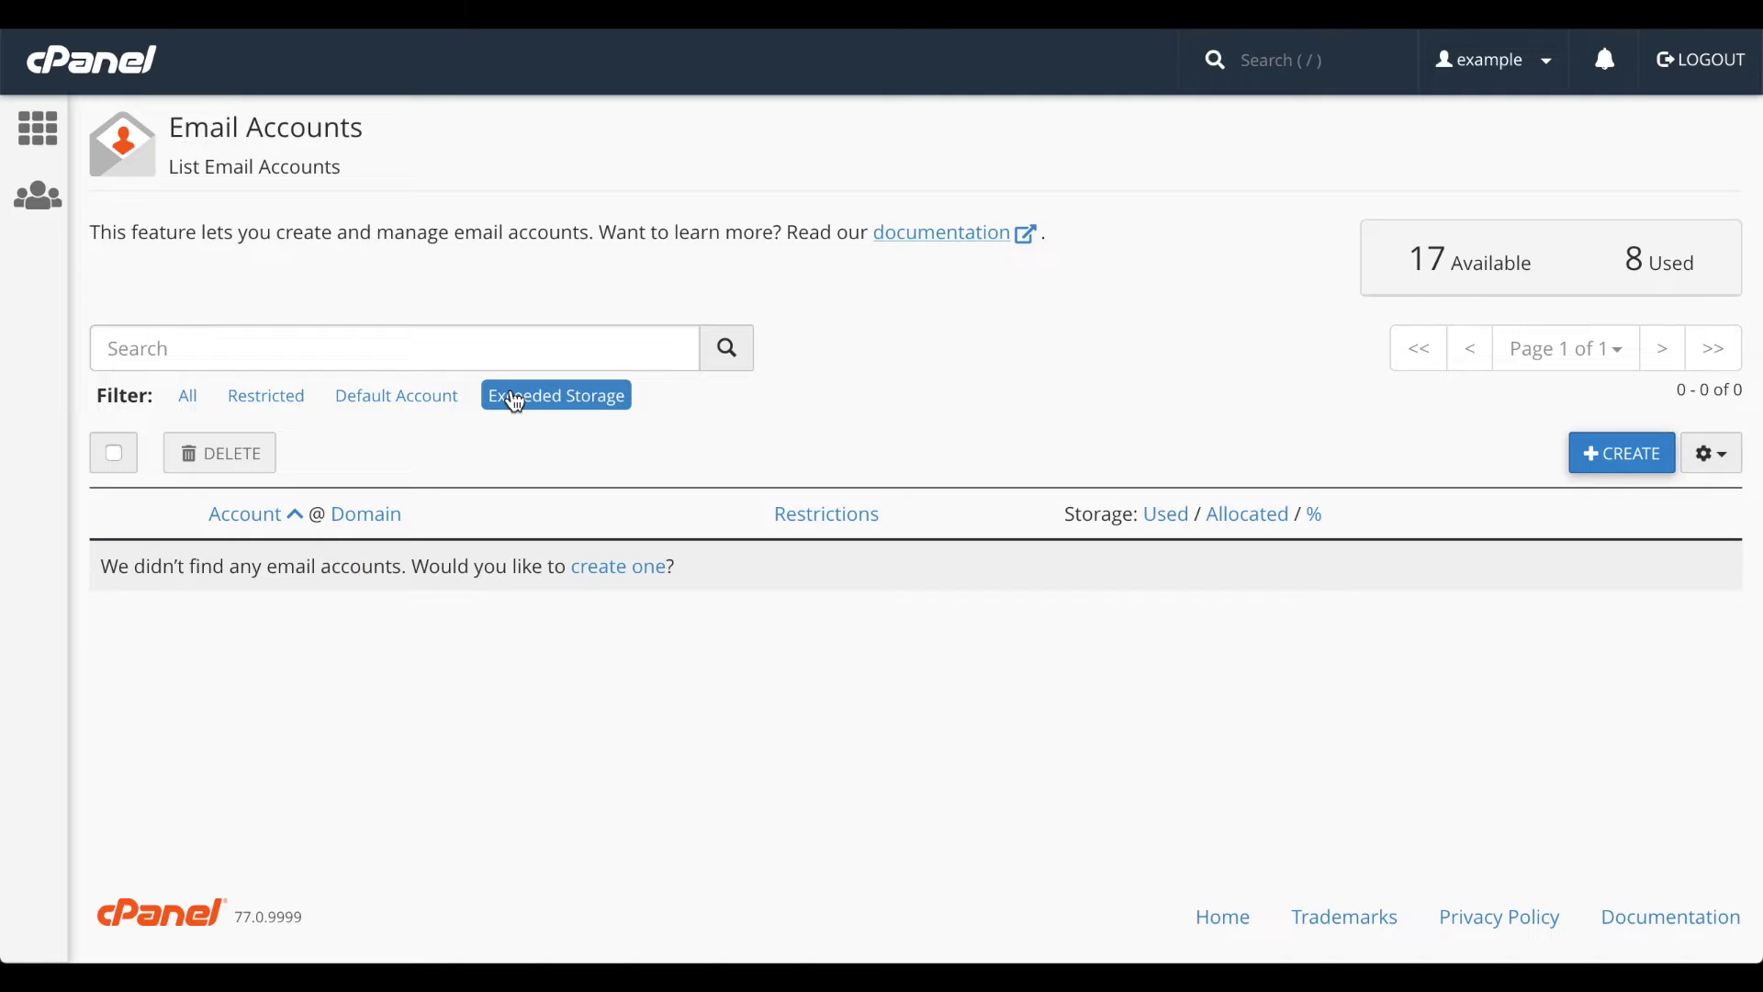
click(188, 396)
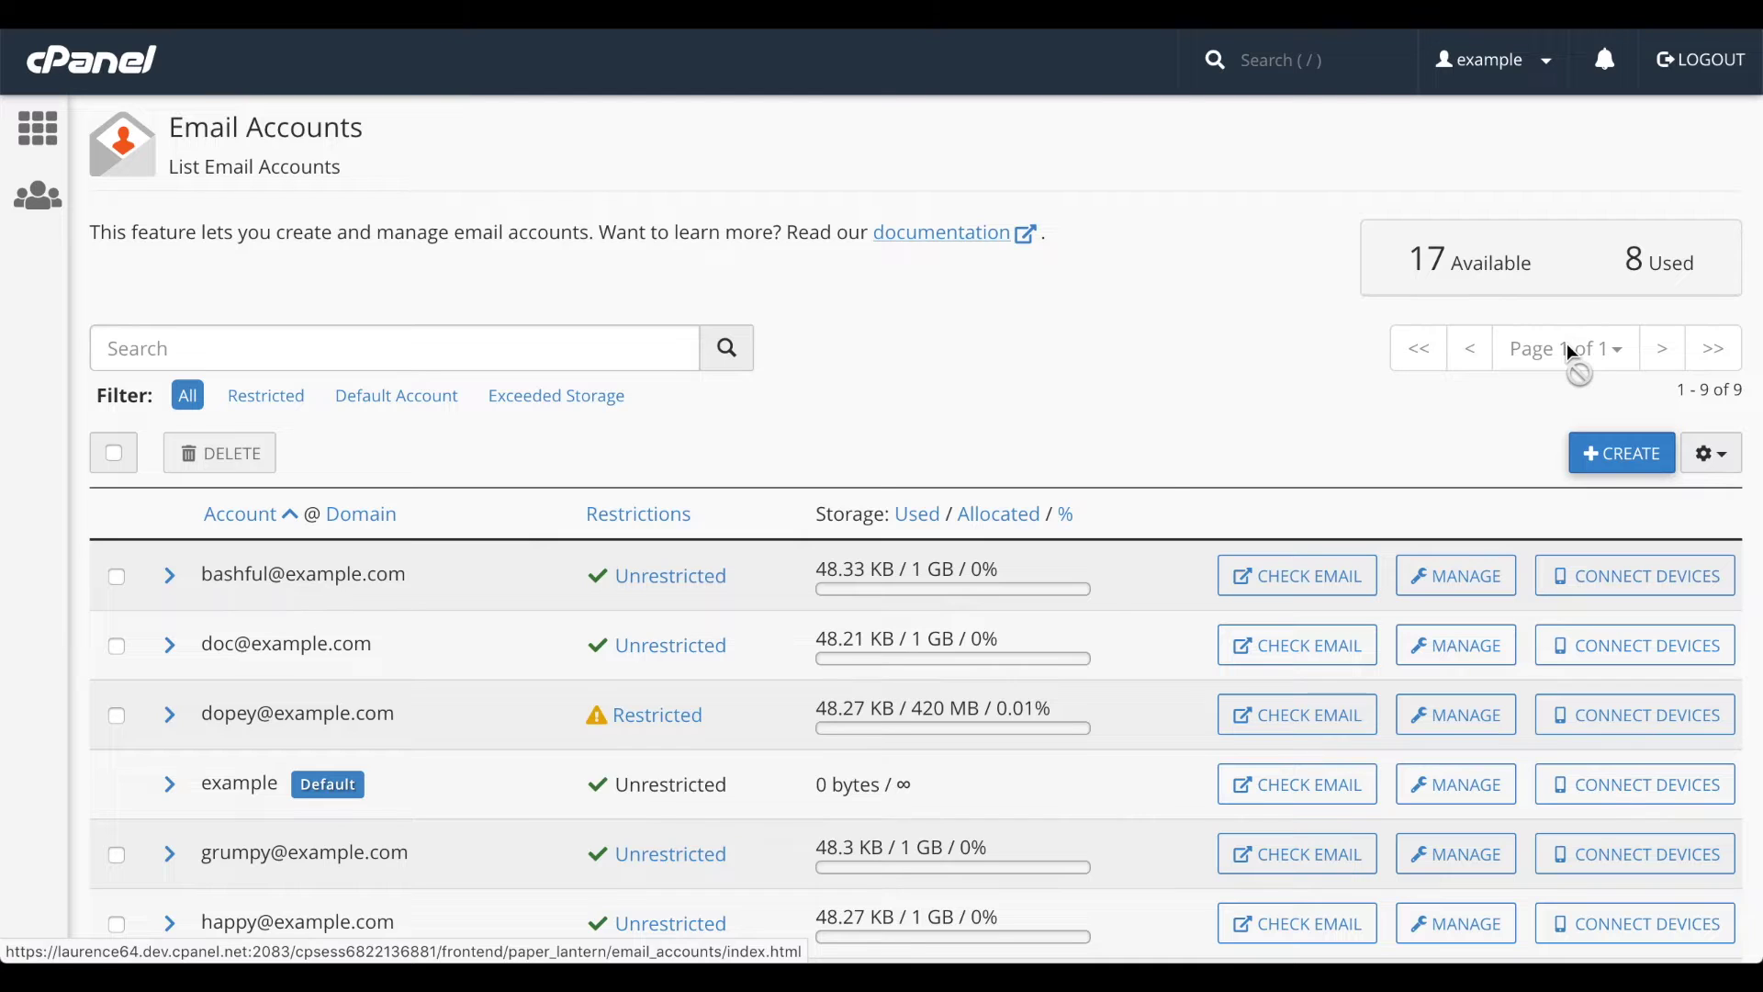
- Open and close the display settings, then sort by restriction, storage used and account name
click(1720, 464)
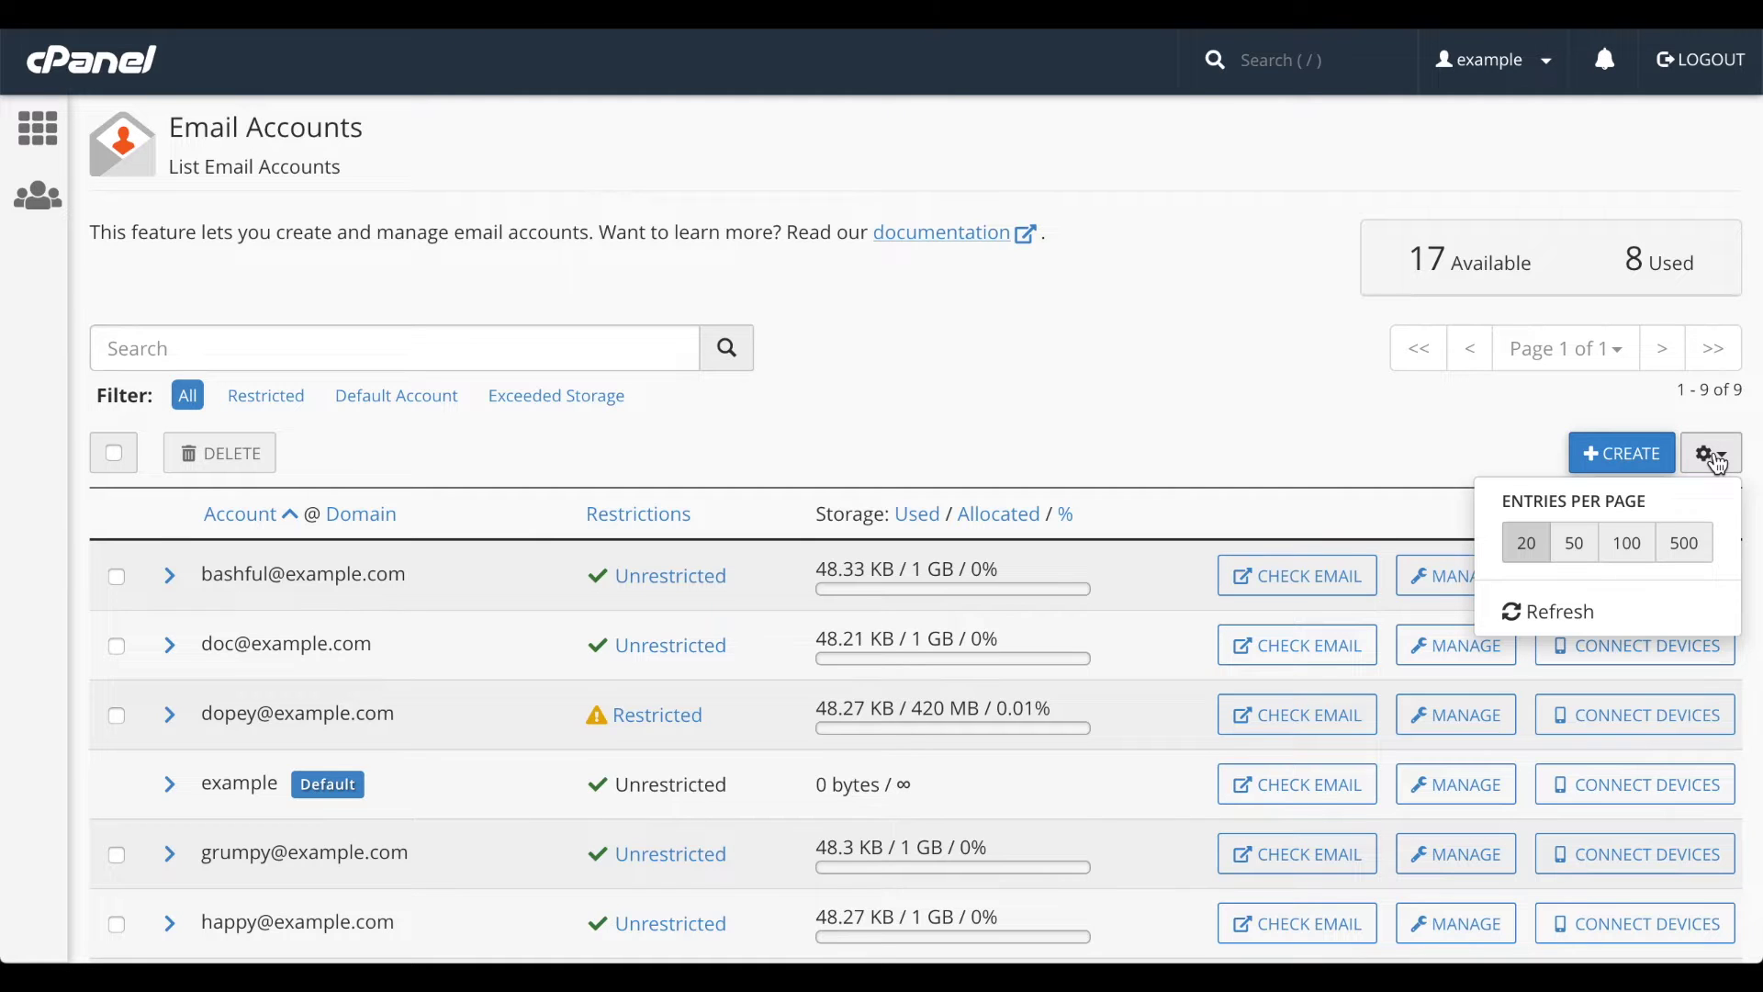
click(1439, 427)
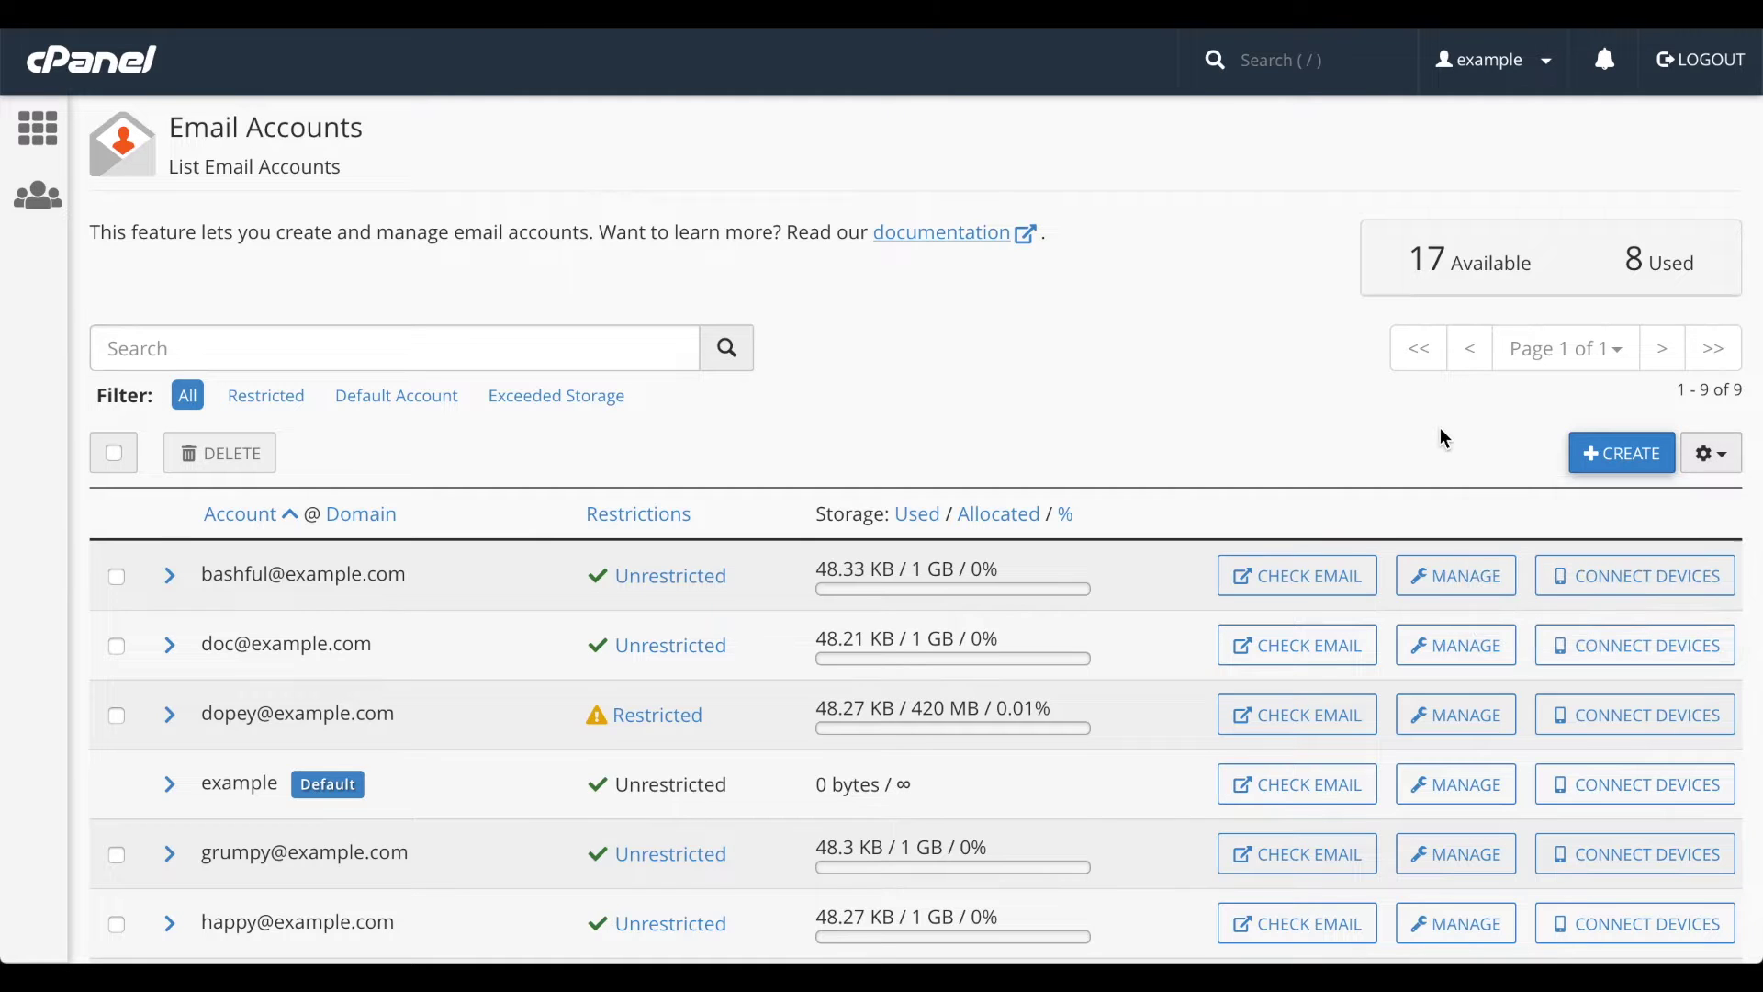
click(653, 514)
click(920, 517)
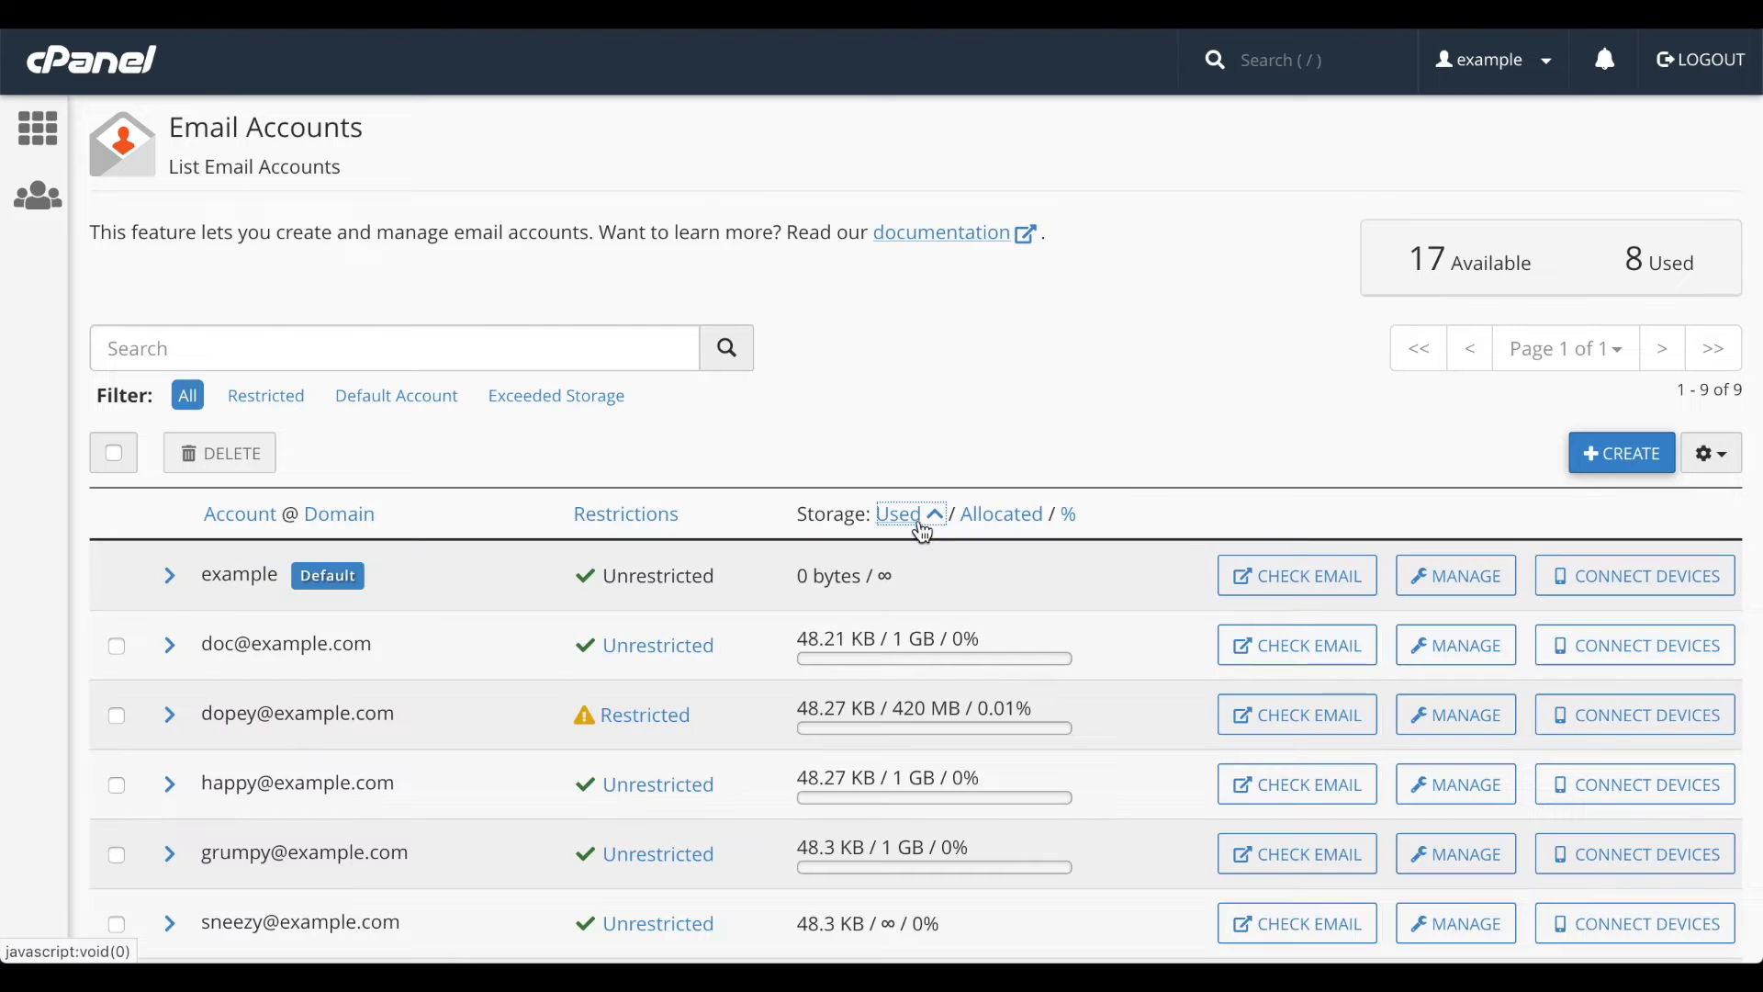
click(250, 516)
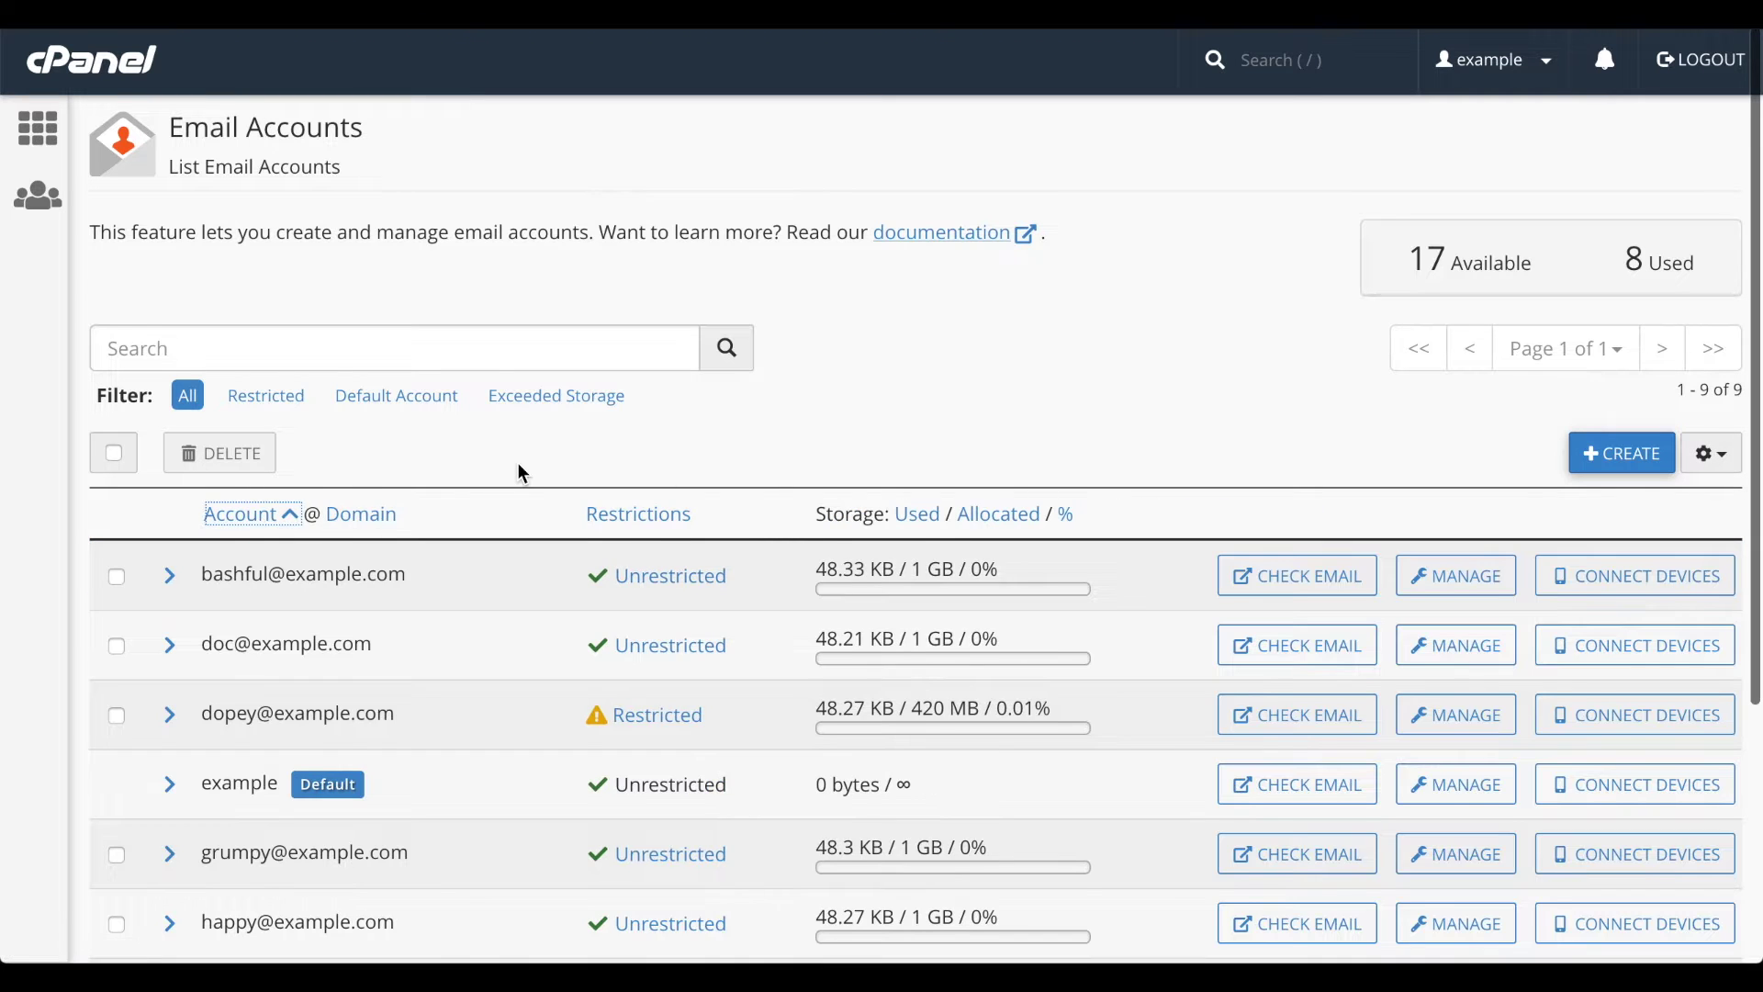
scroll(520, 472, down, 3)
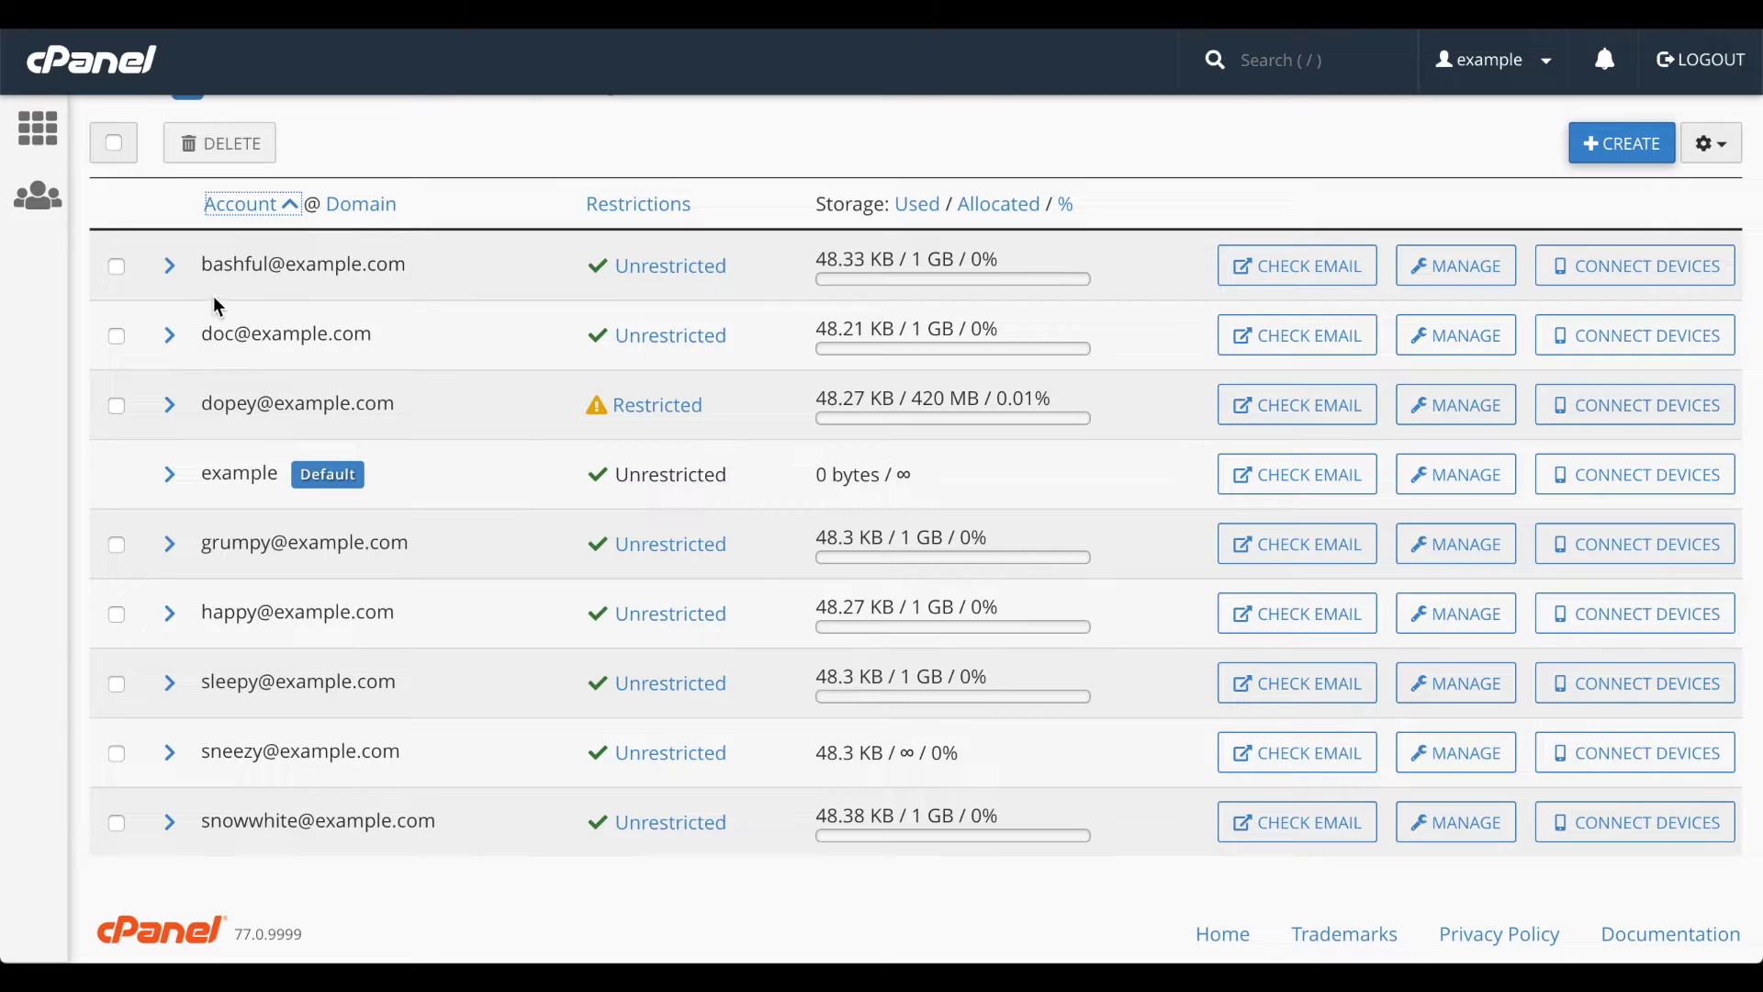
click(169, 269)
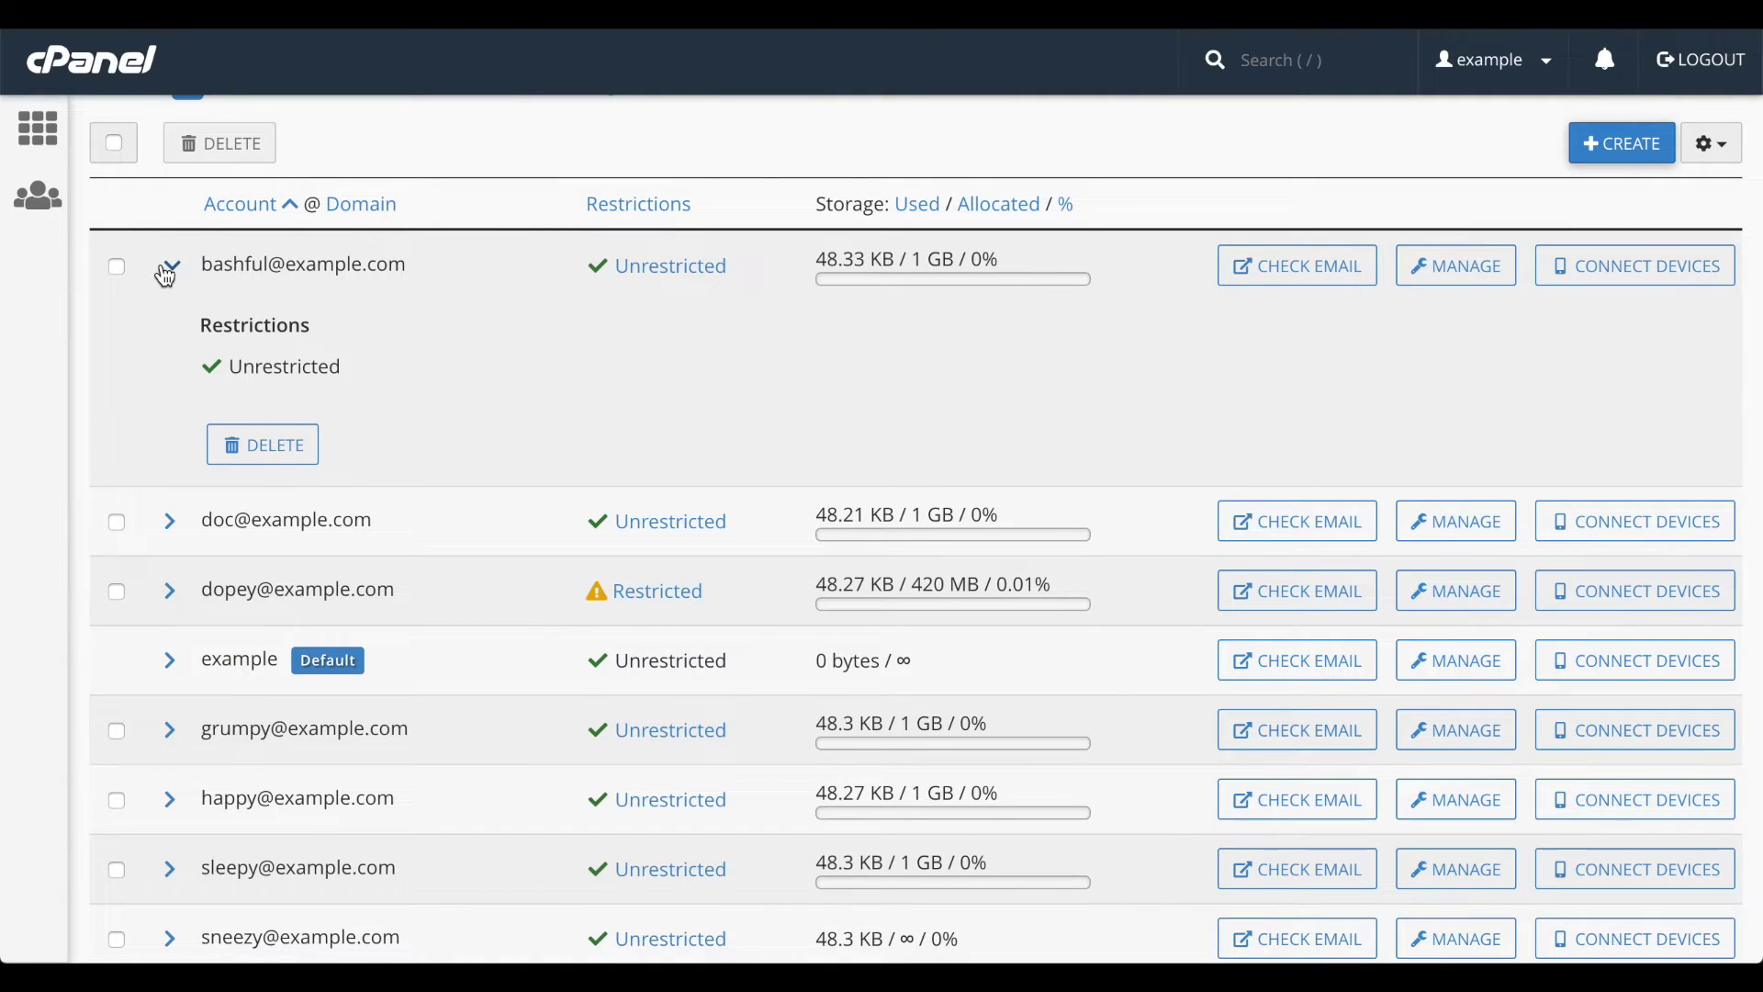
click(263, 448)
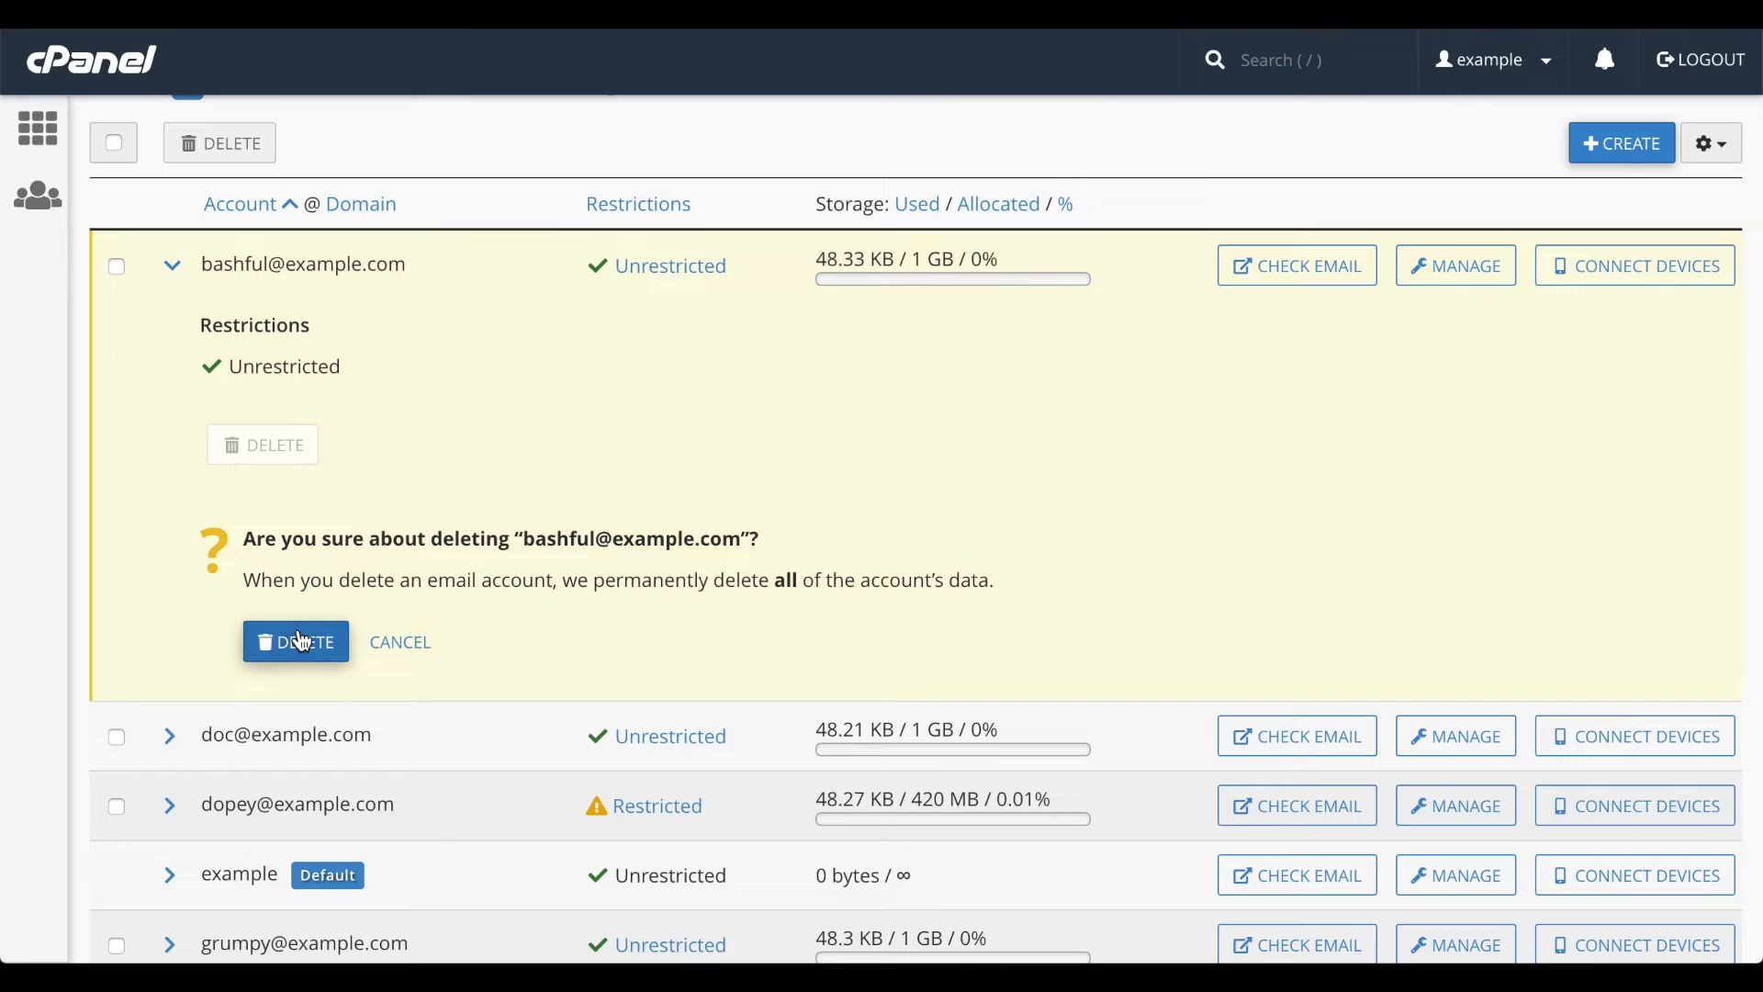
click(401, 643)
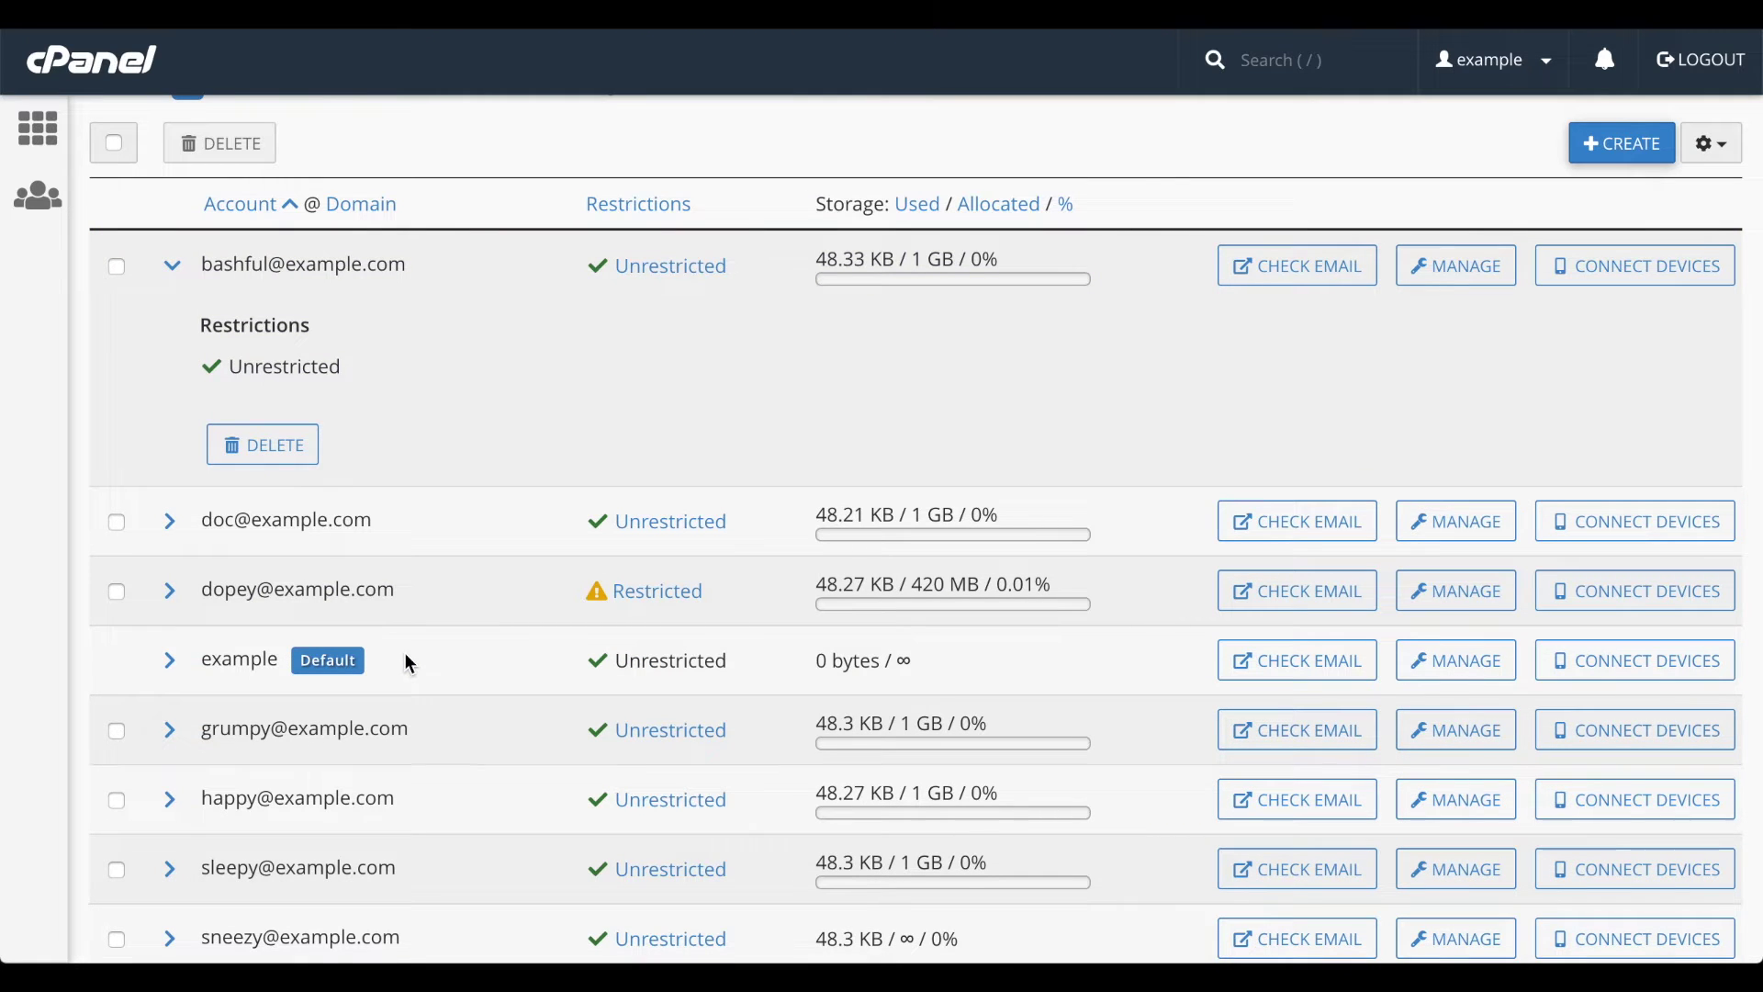
click(172, 266)
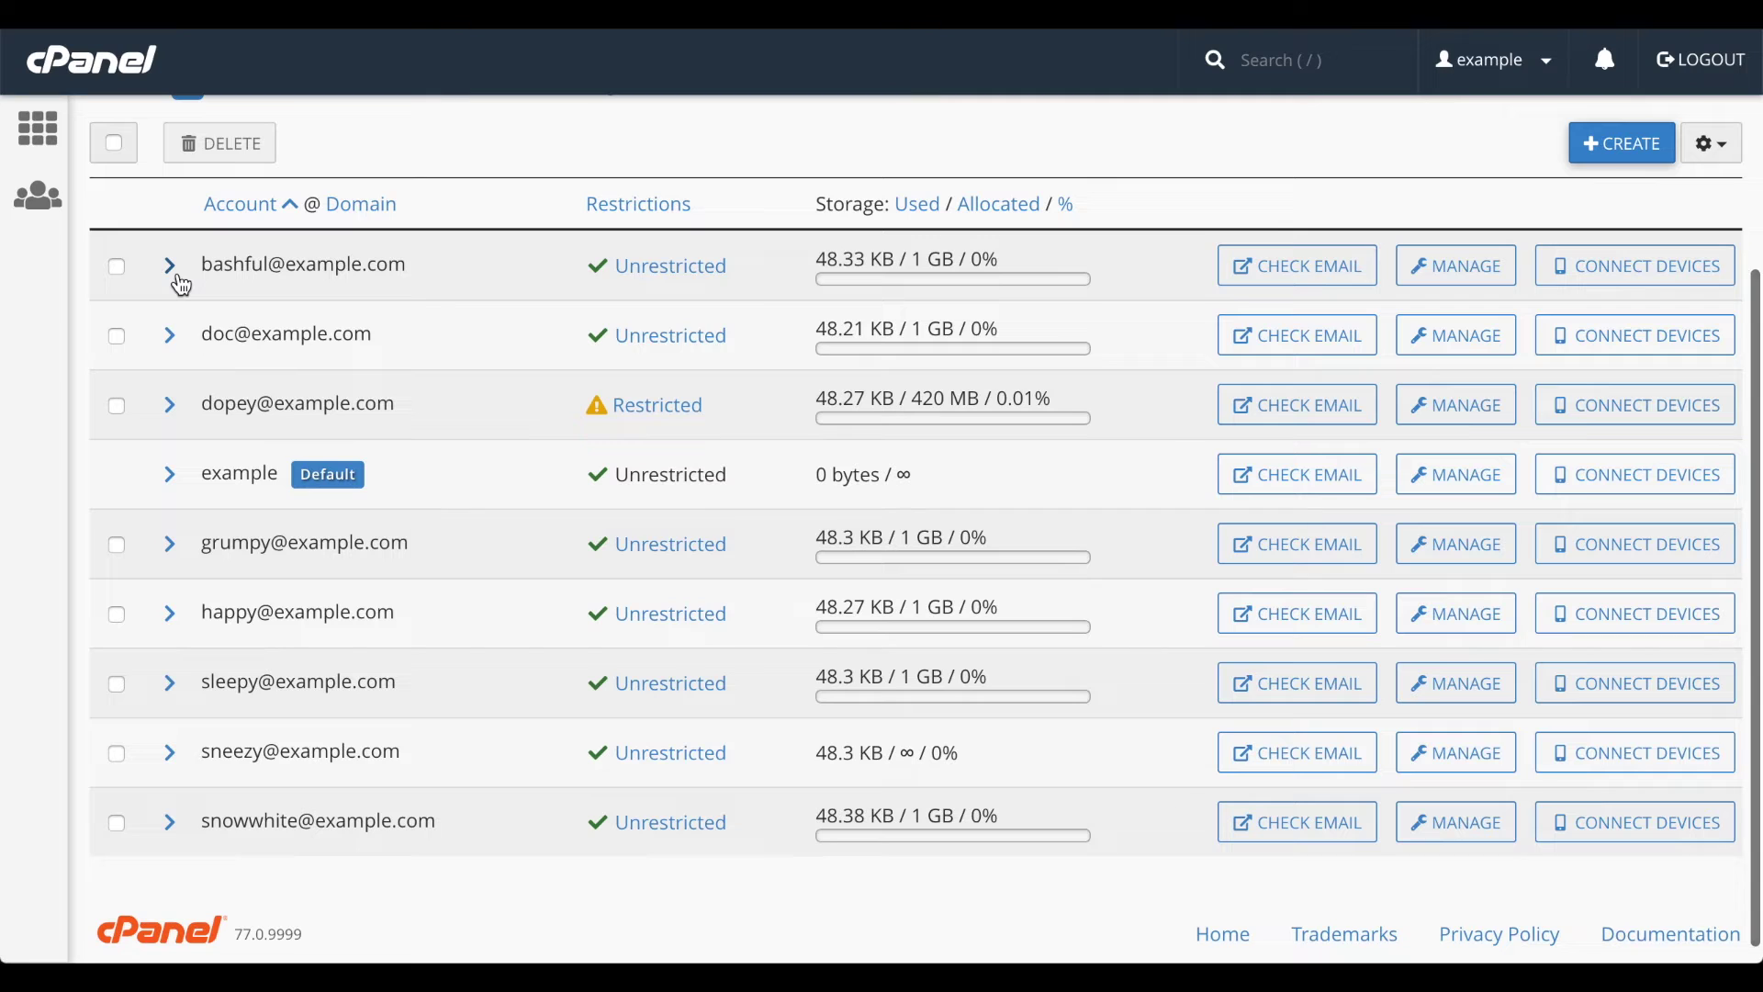
click(114, 268)
click(117, 337)
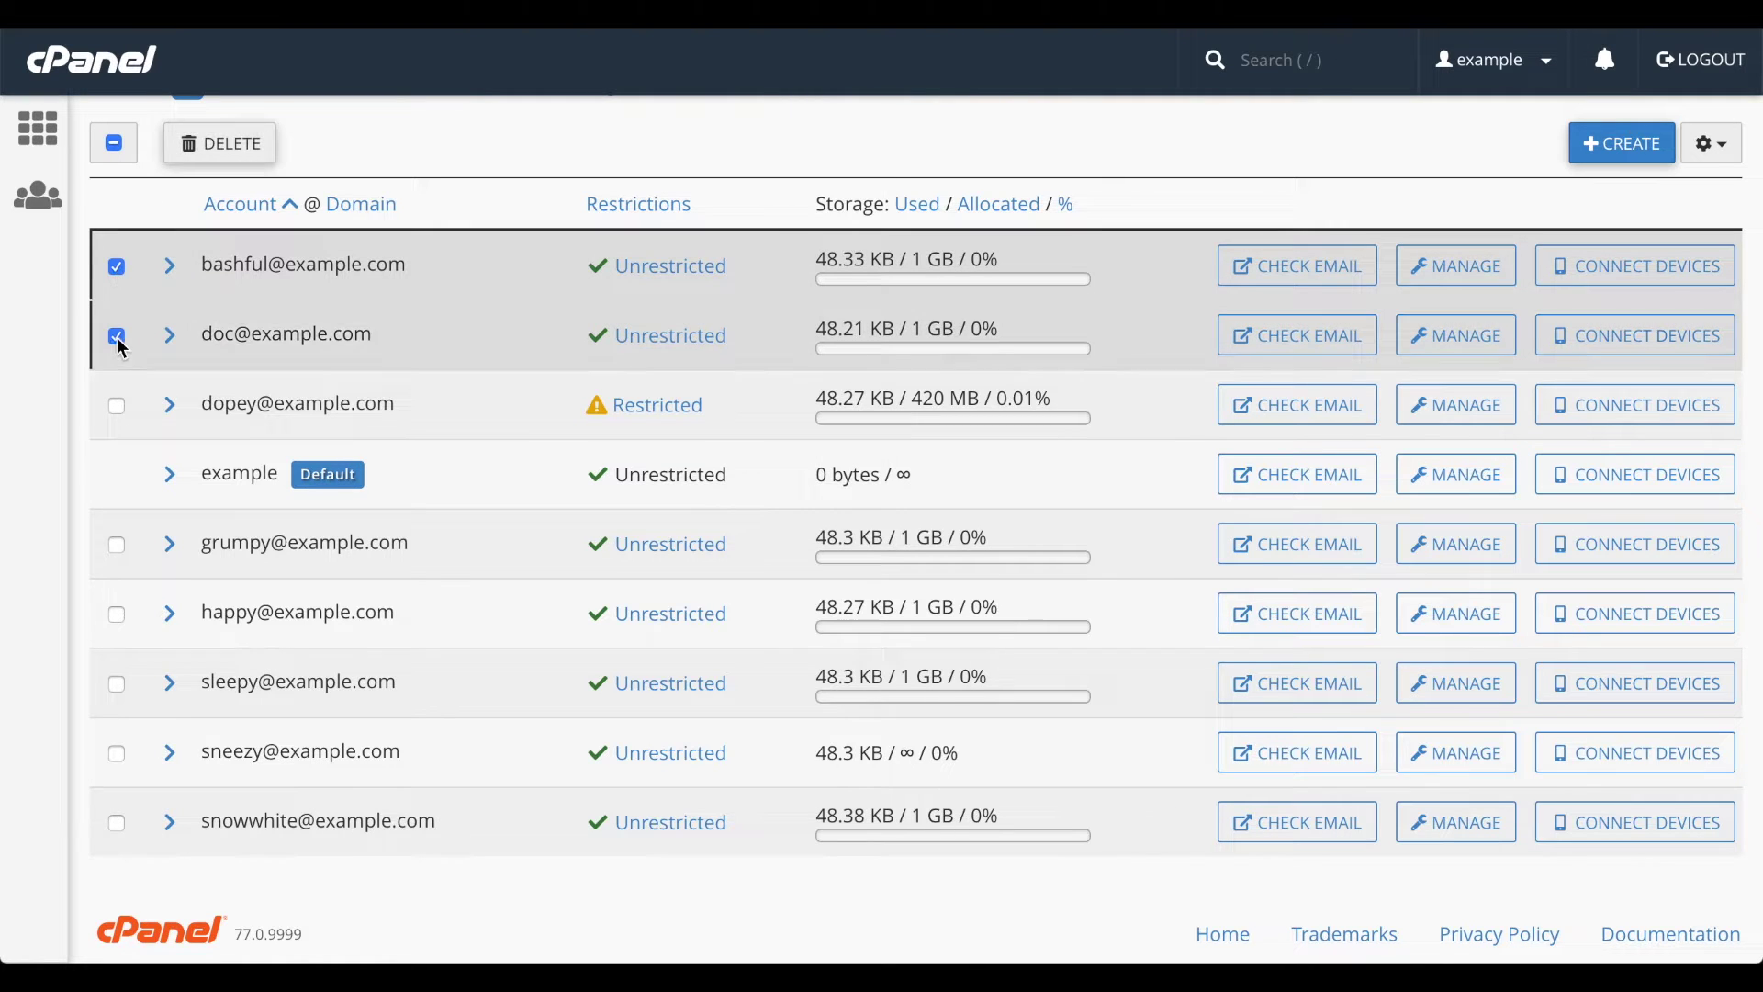
click(118, 407)
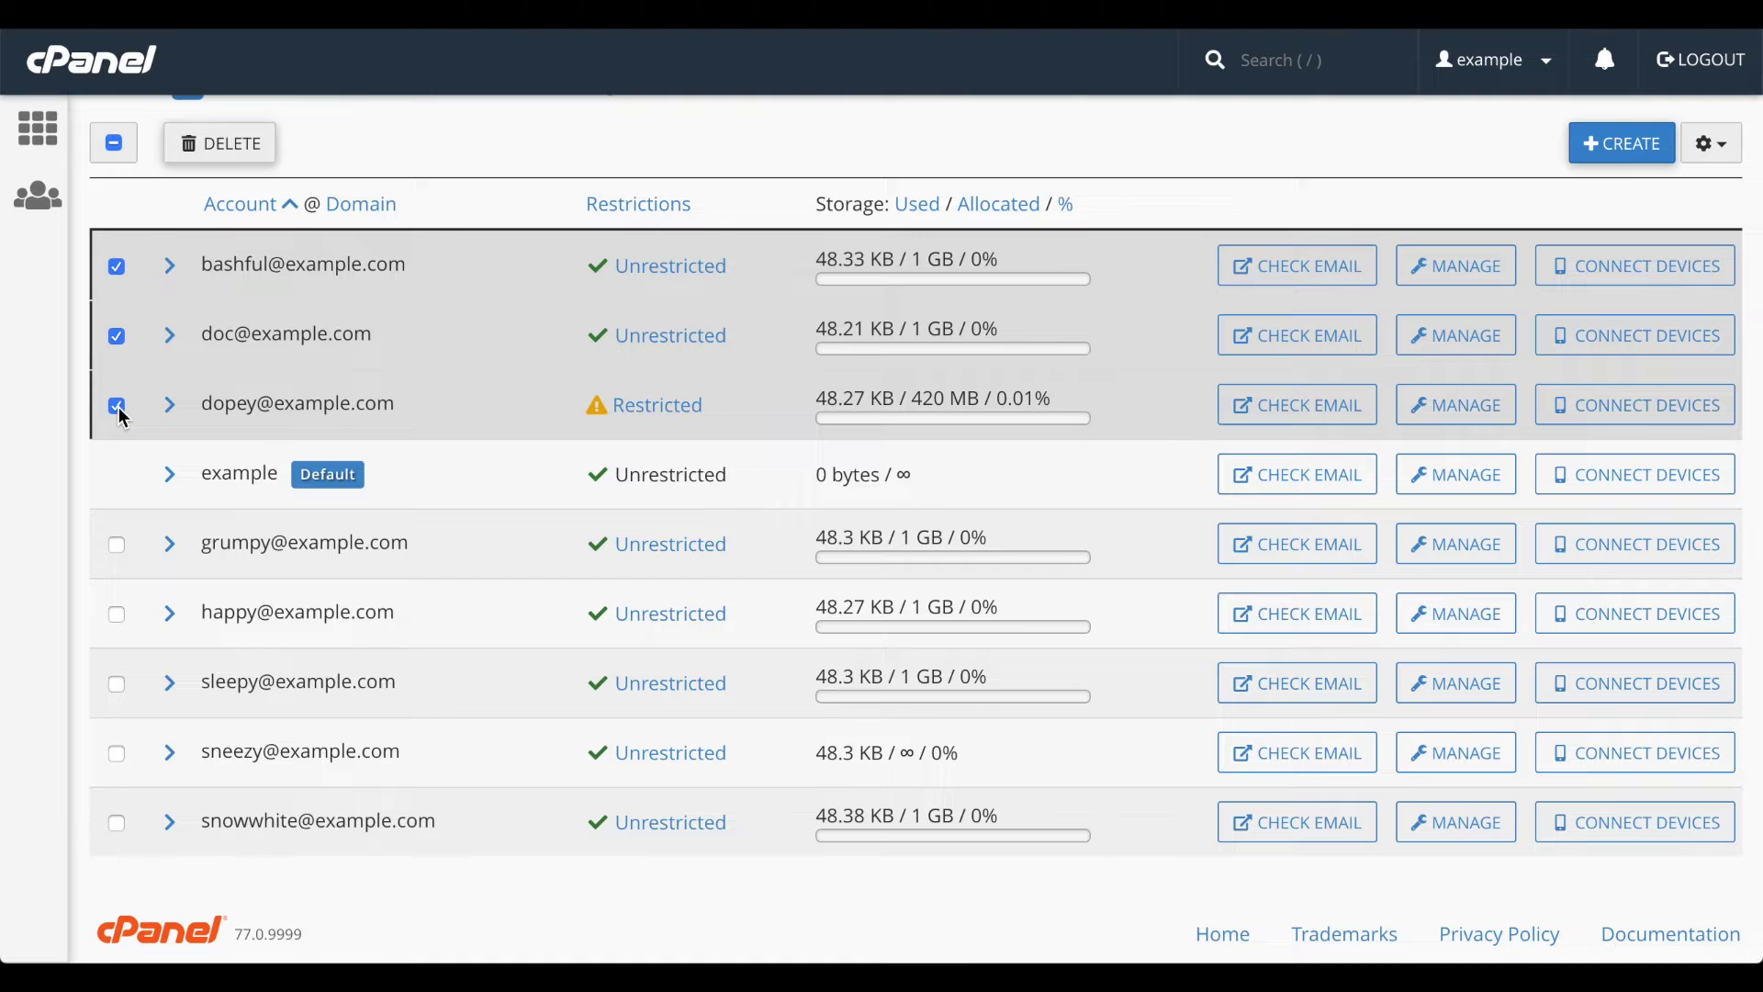
click(219, 147)
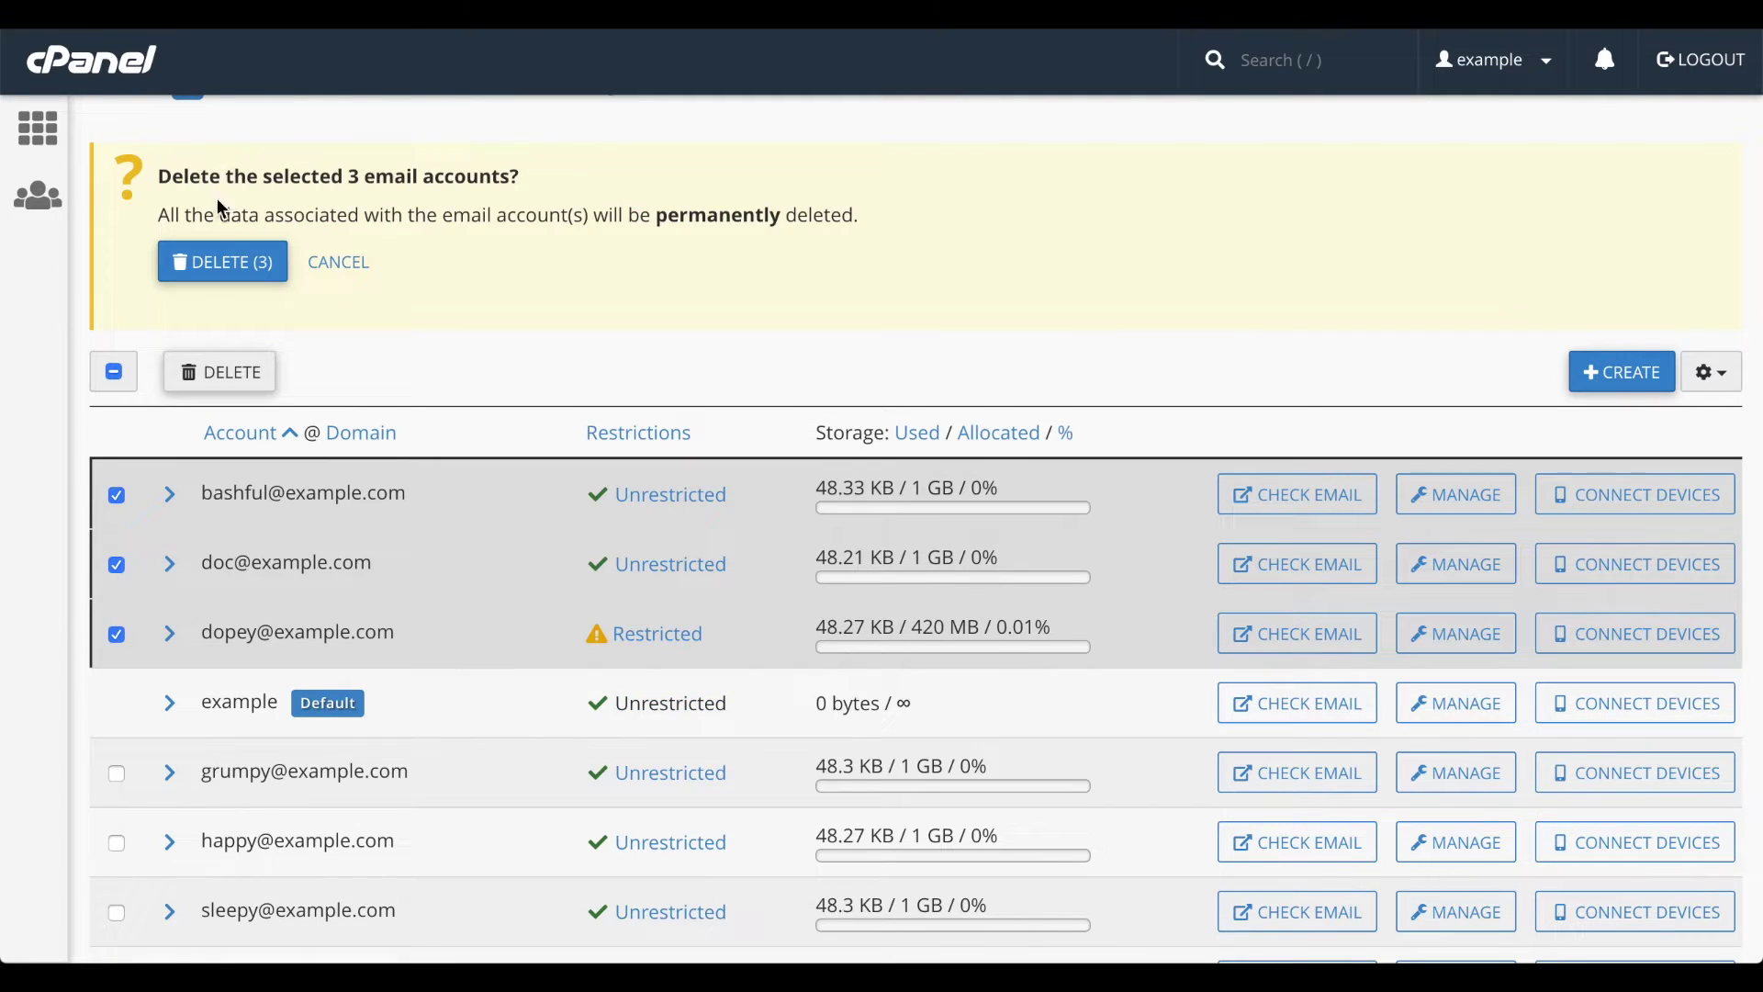
click(353, 267)
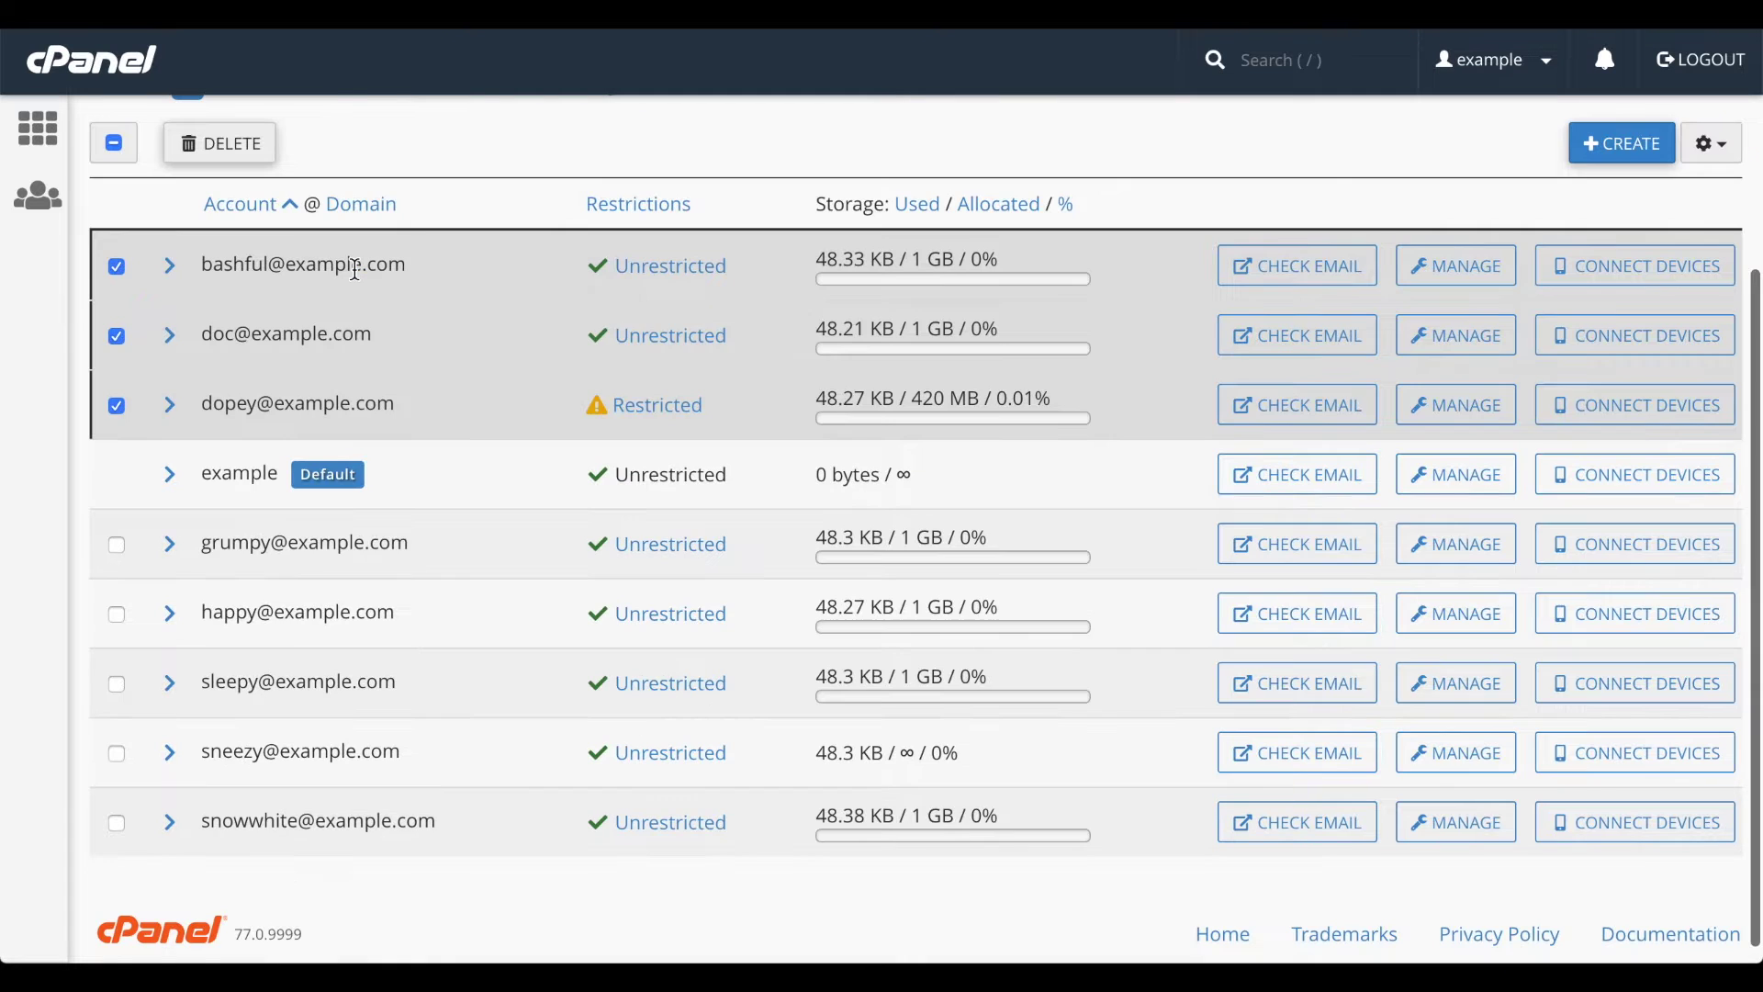
click(113, 145)
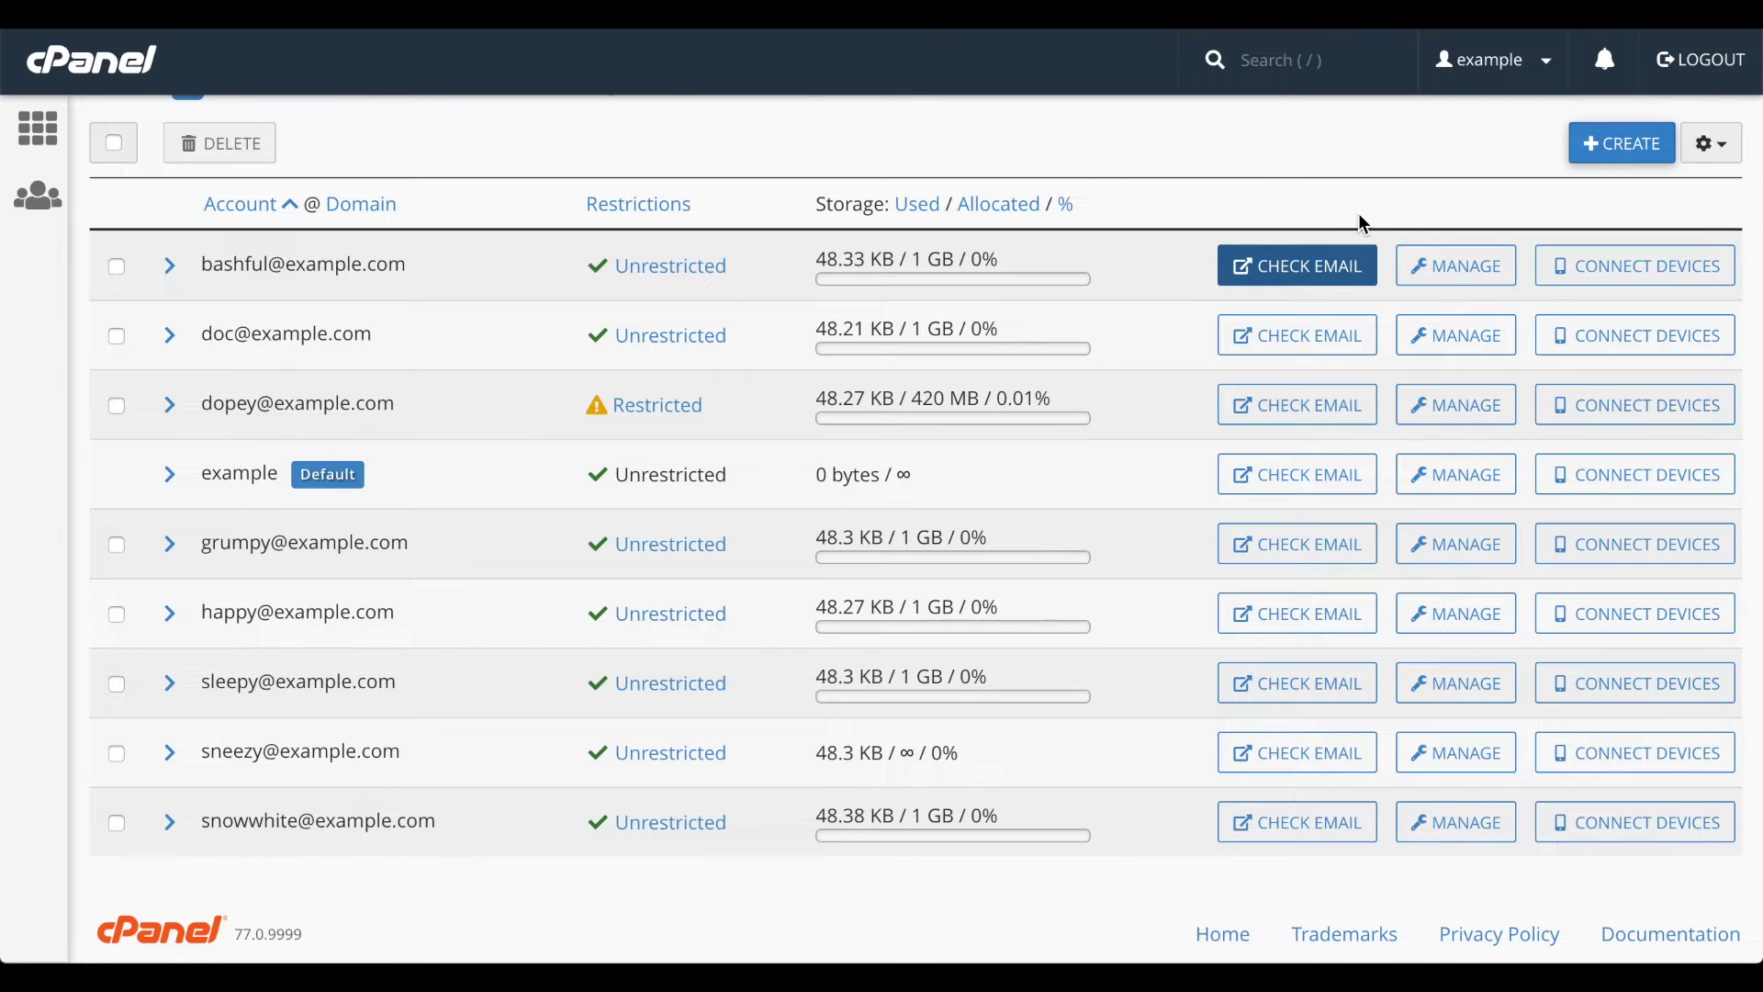
- Open the management page for the first listed mailbox
click(1443, 272)
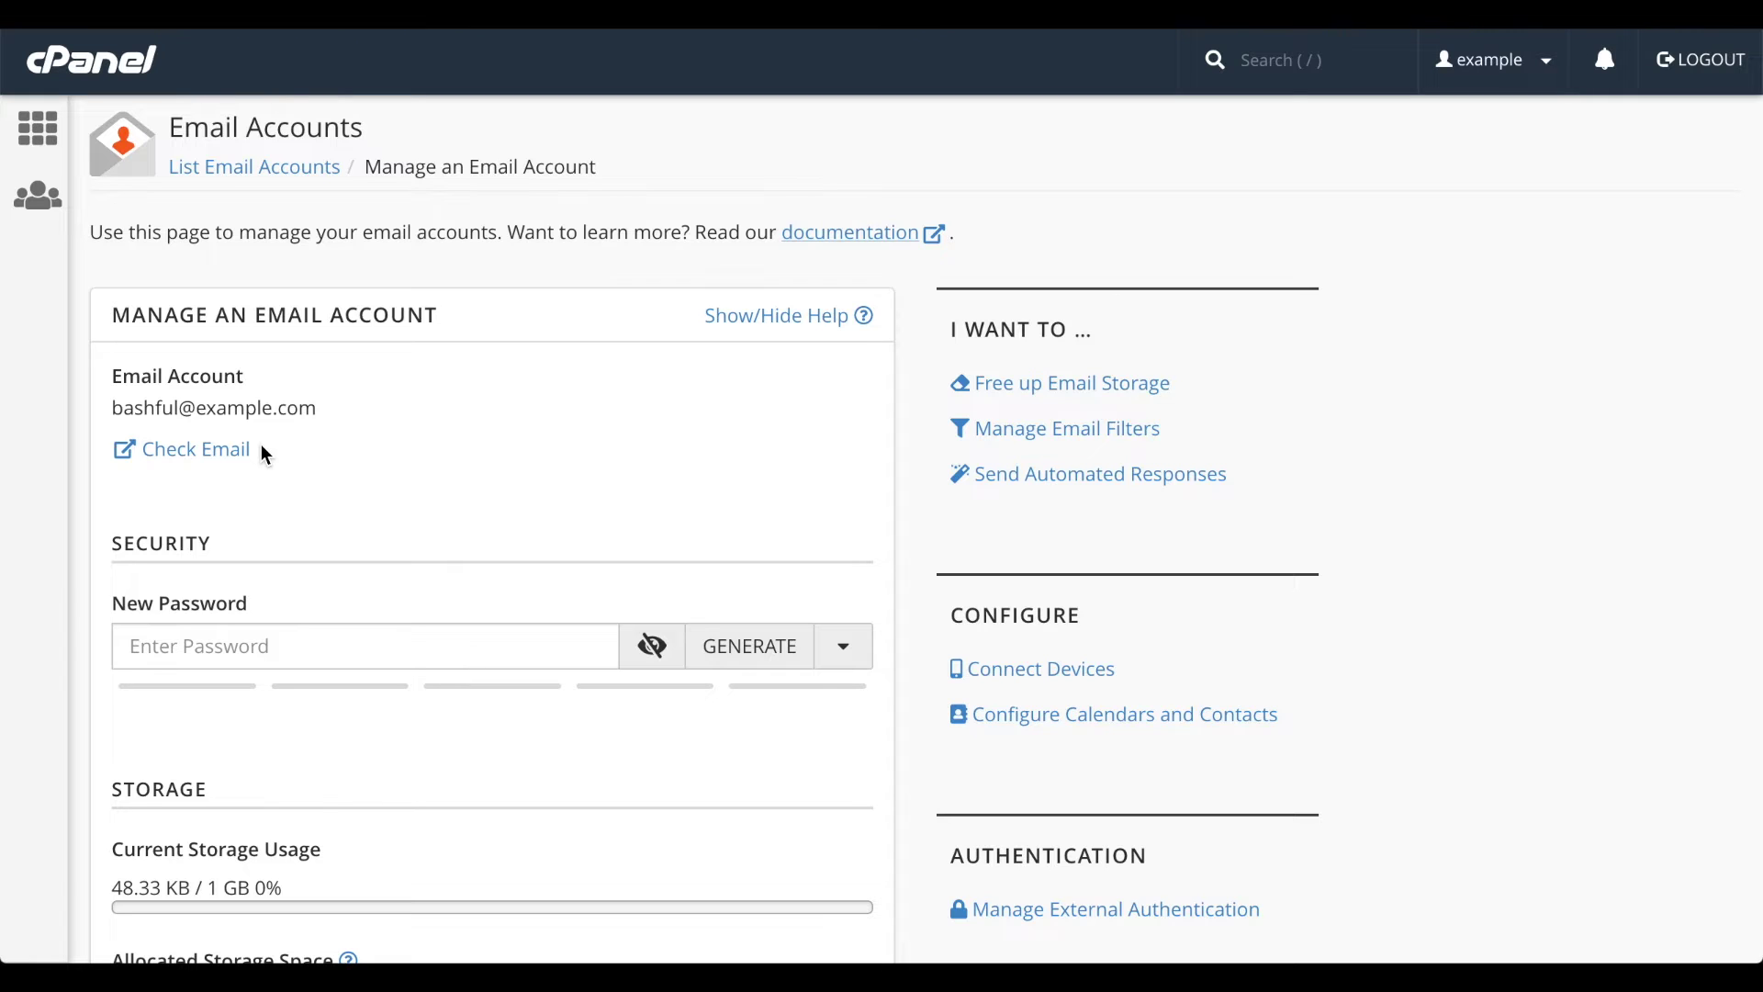
- Type a new mailbox password and toggle its visibility on and off
click(251, 647)
text(•••••)
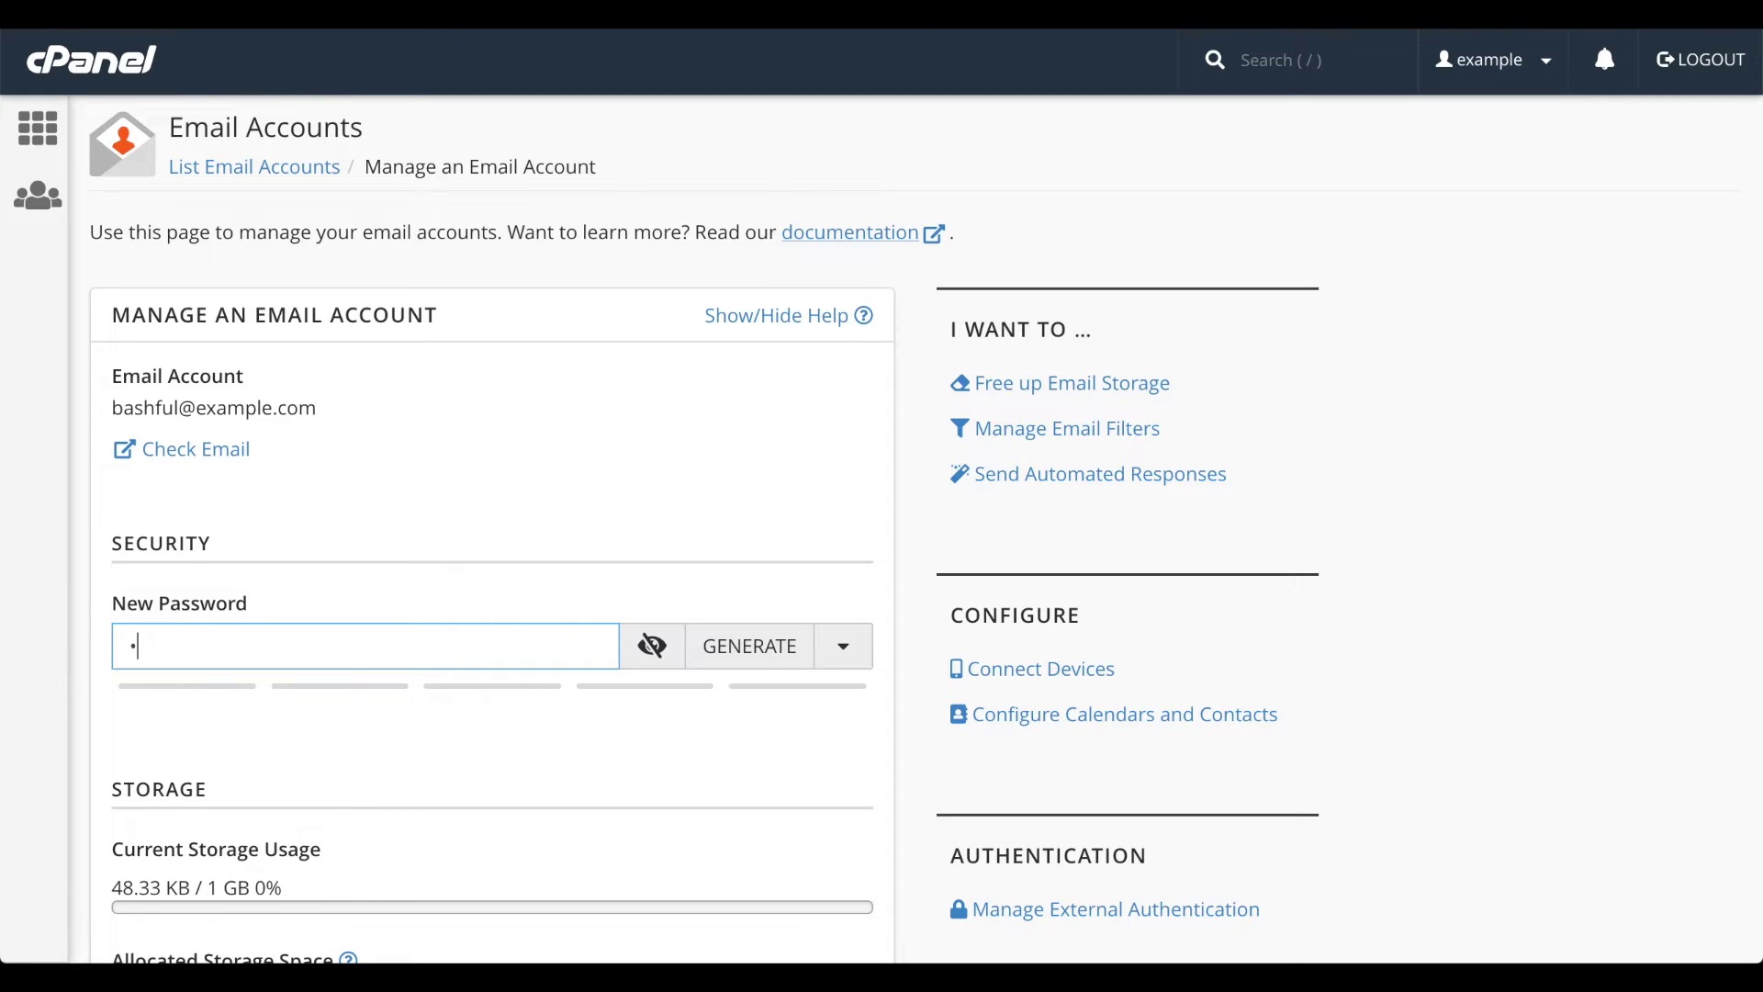
text(••••)
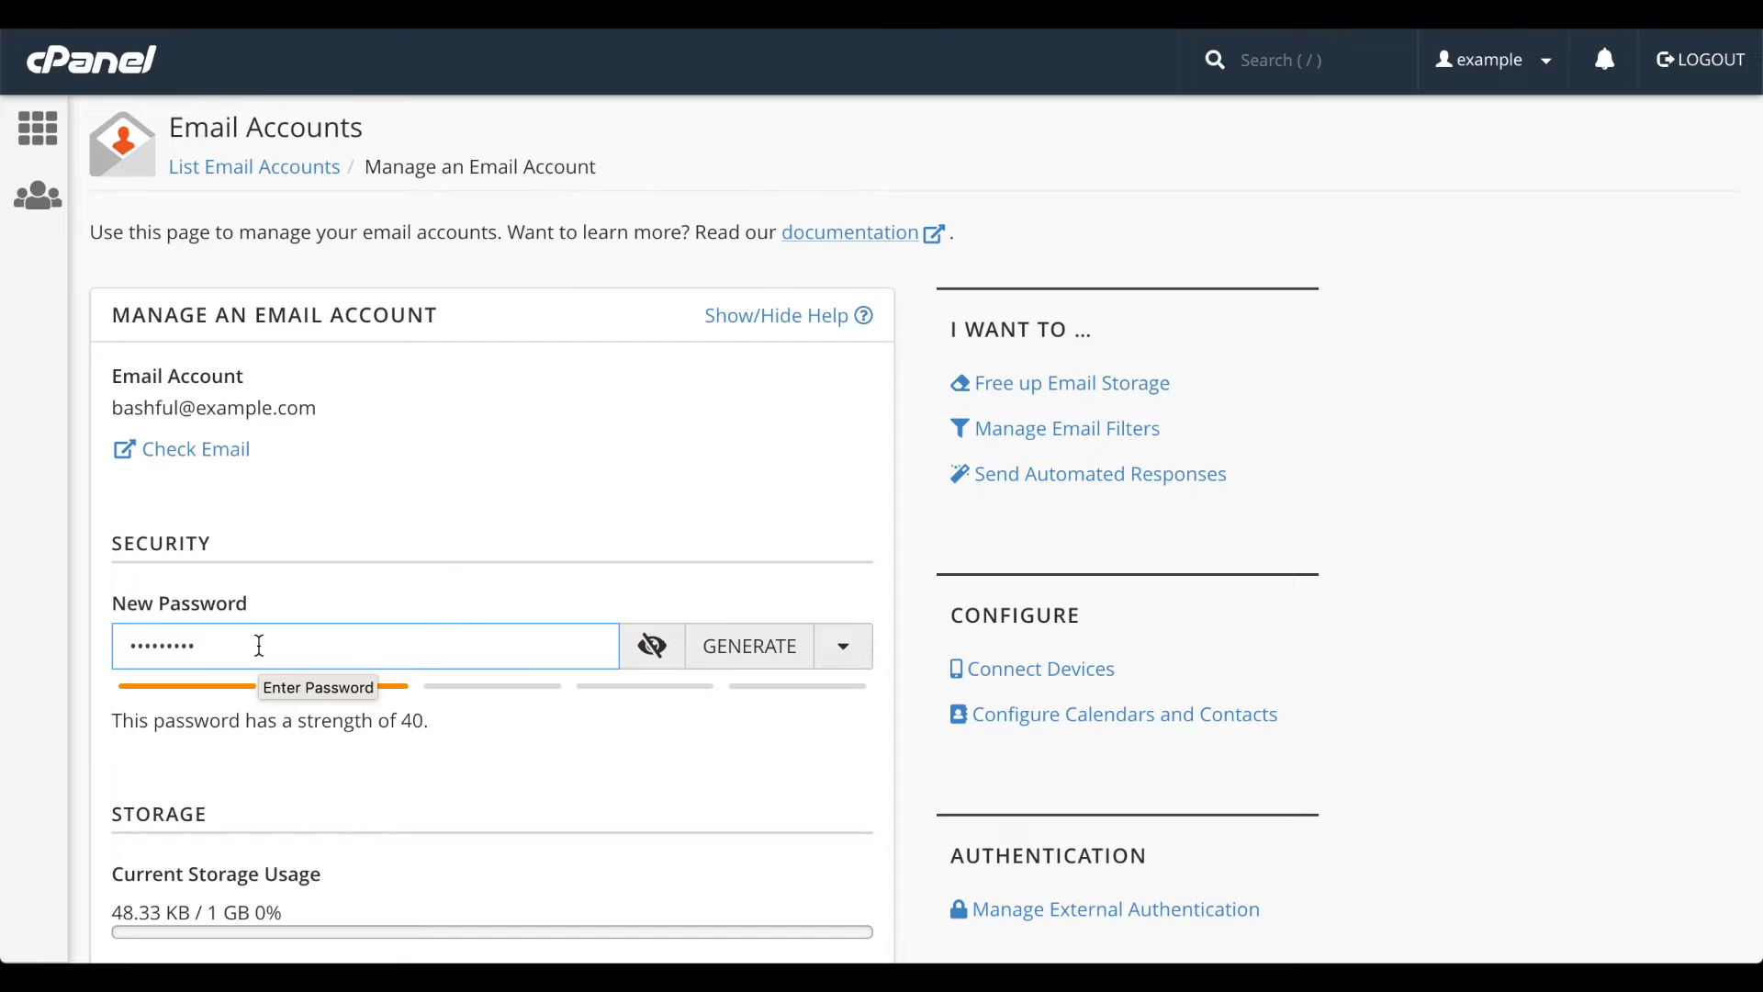
click(653, 647)
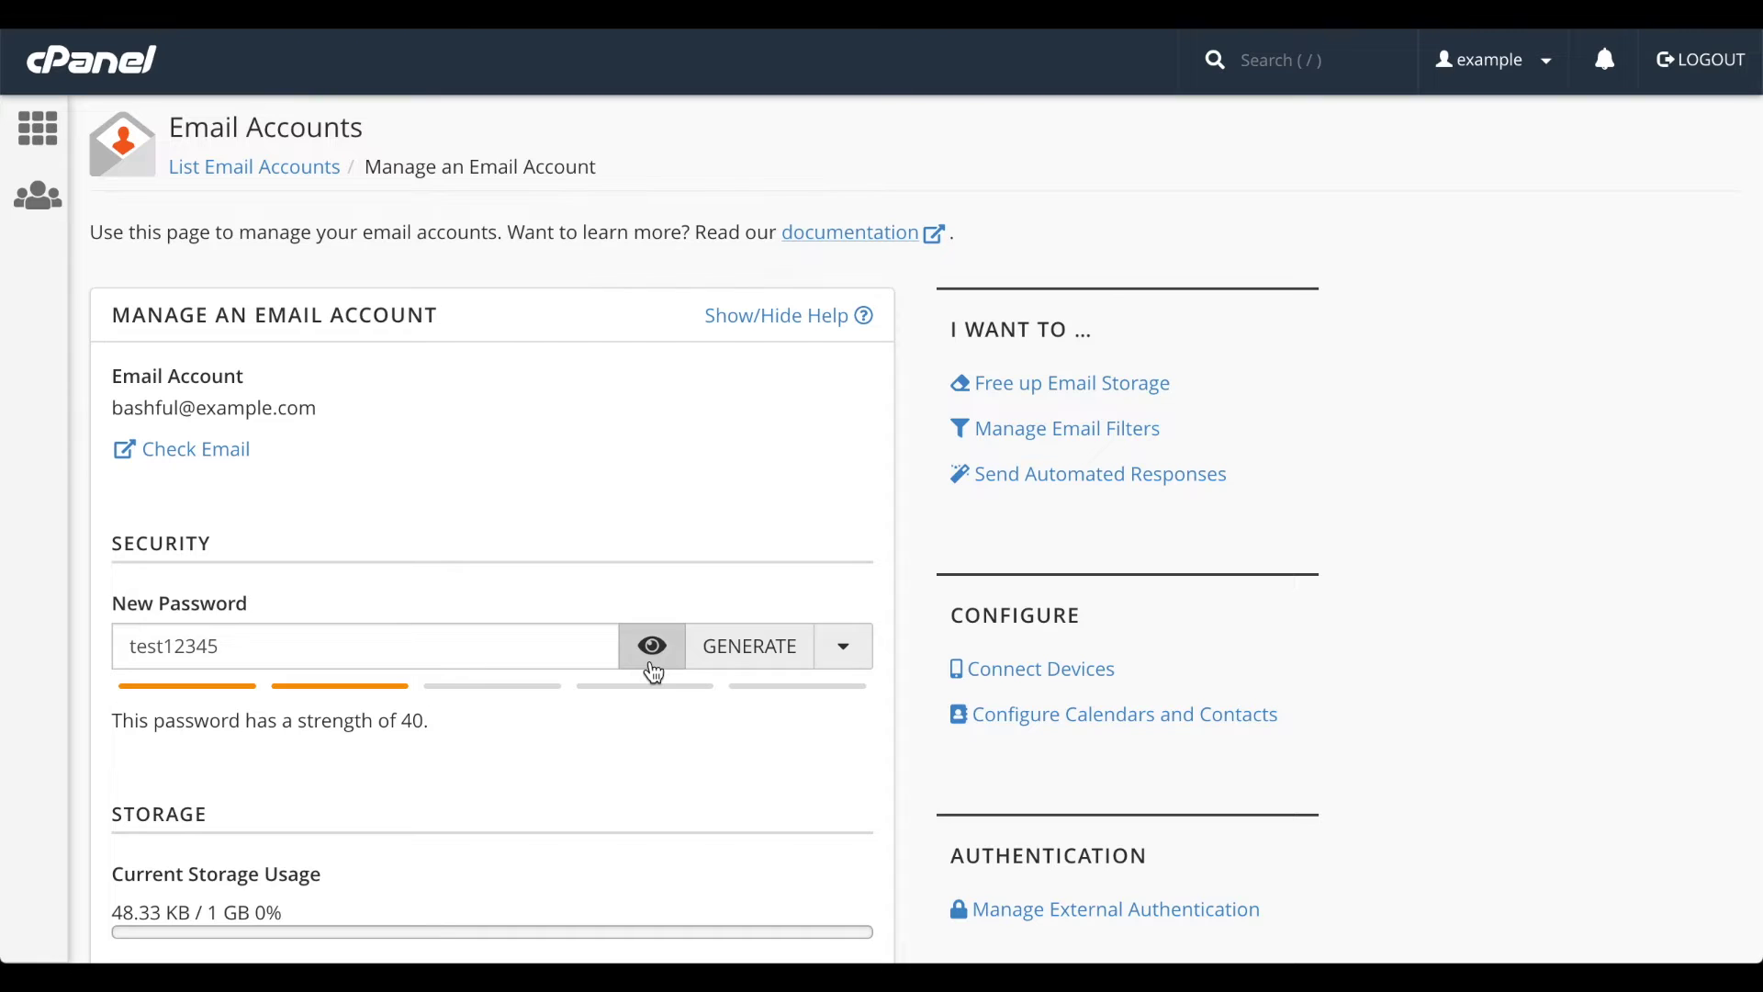
click(653, 648)
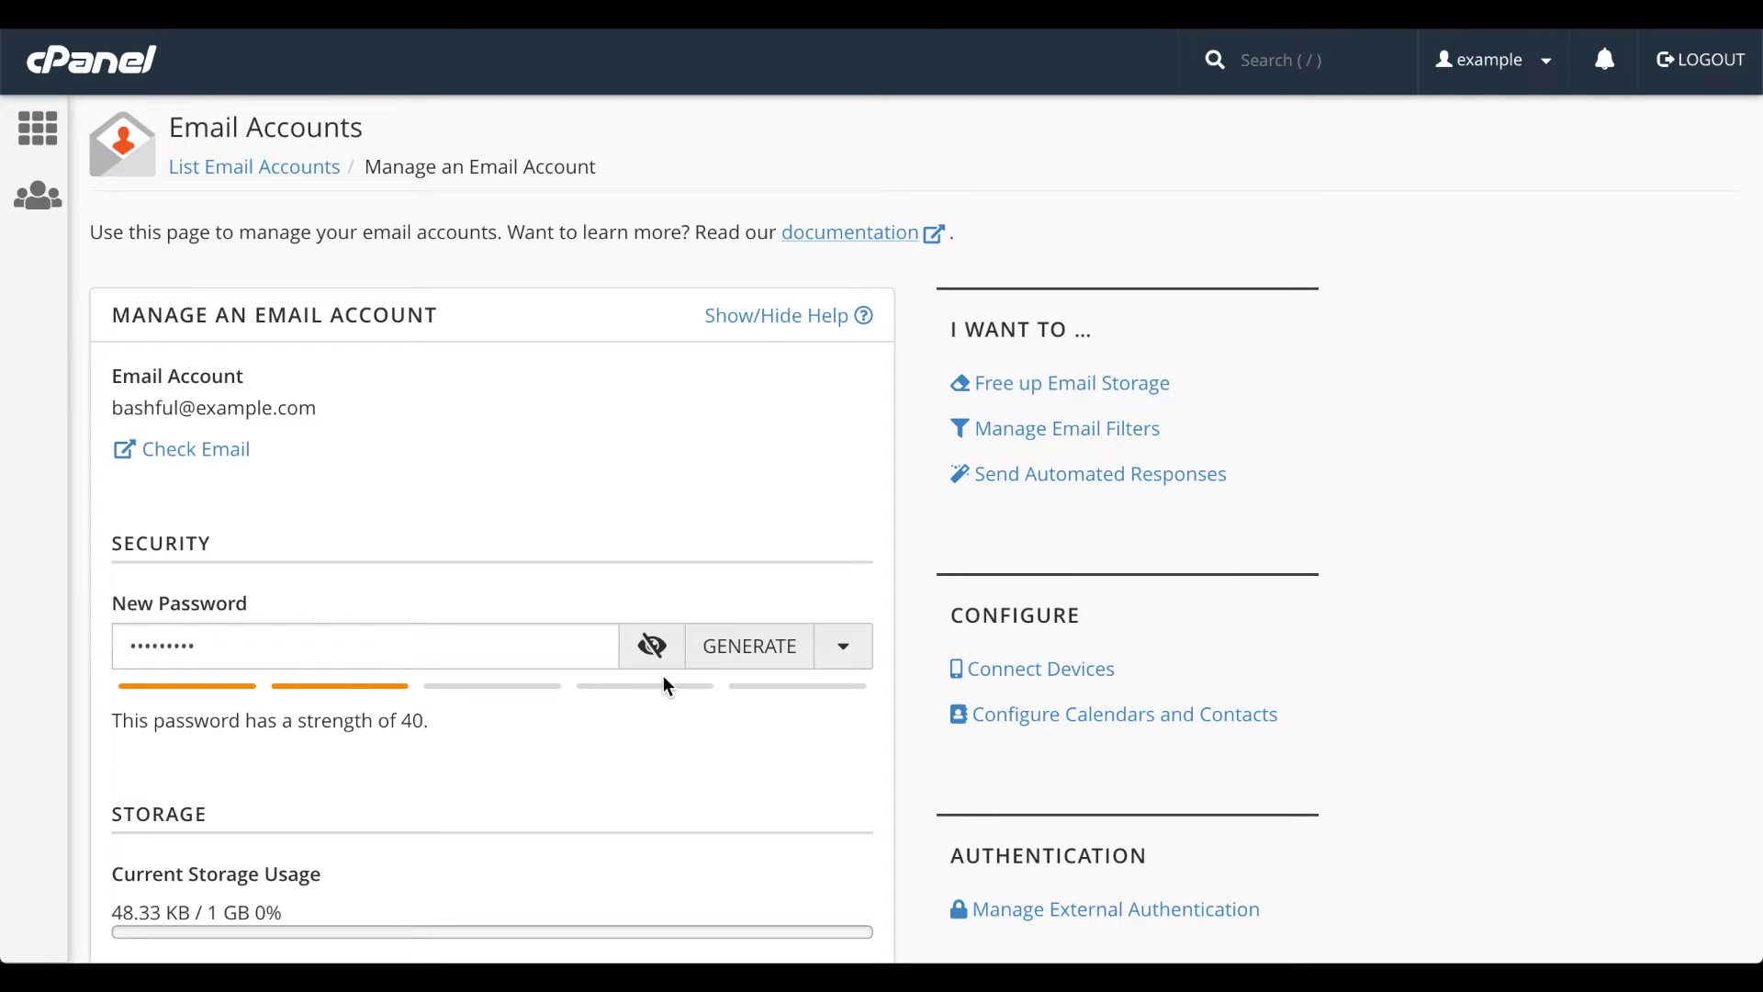
- Generate several random strong passwords in a row
click(743, 647)
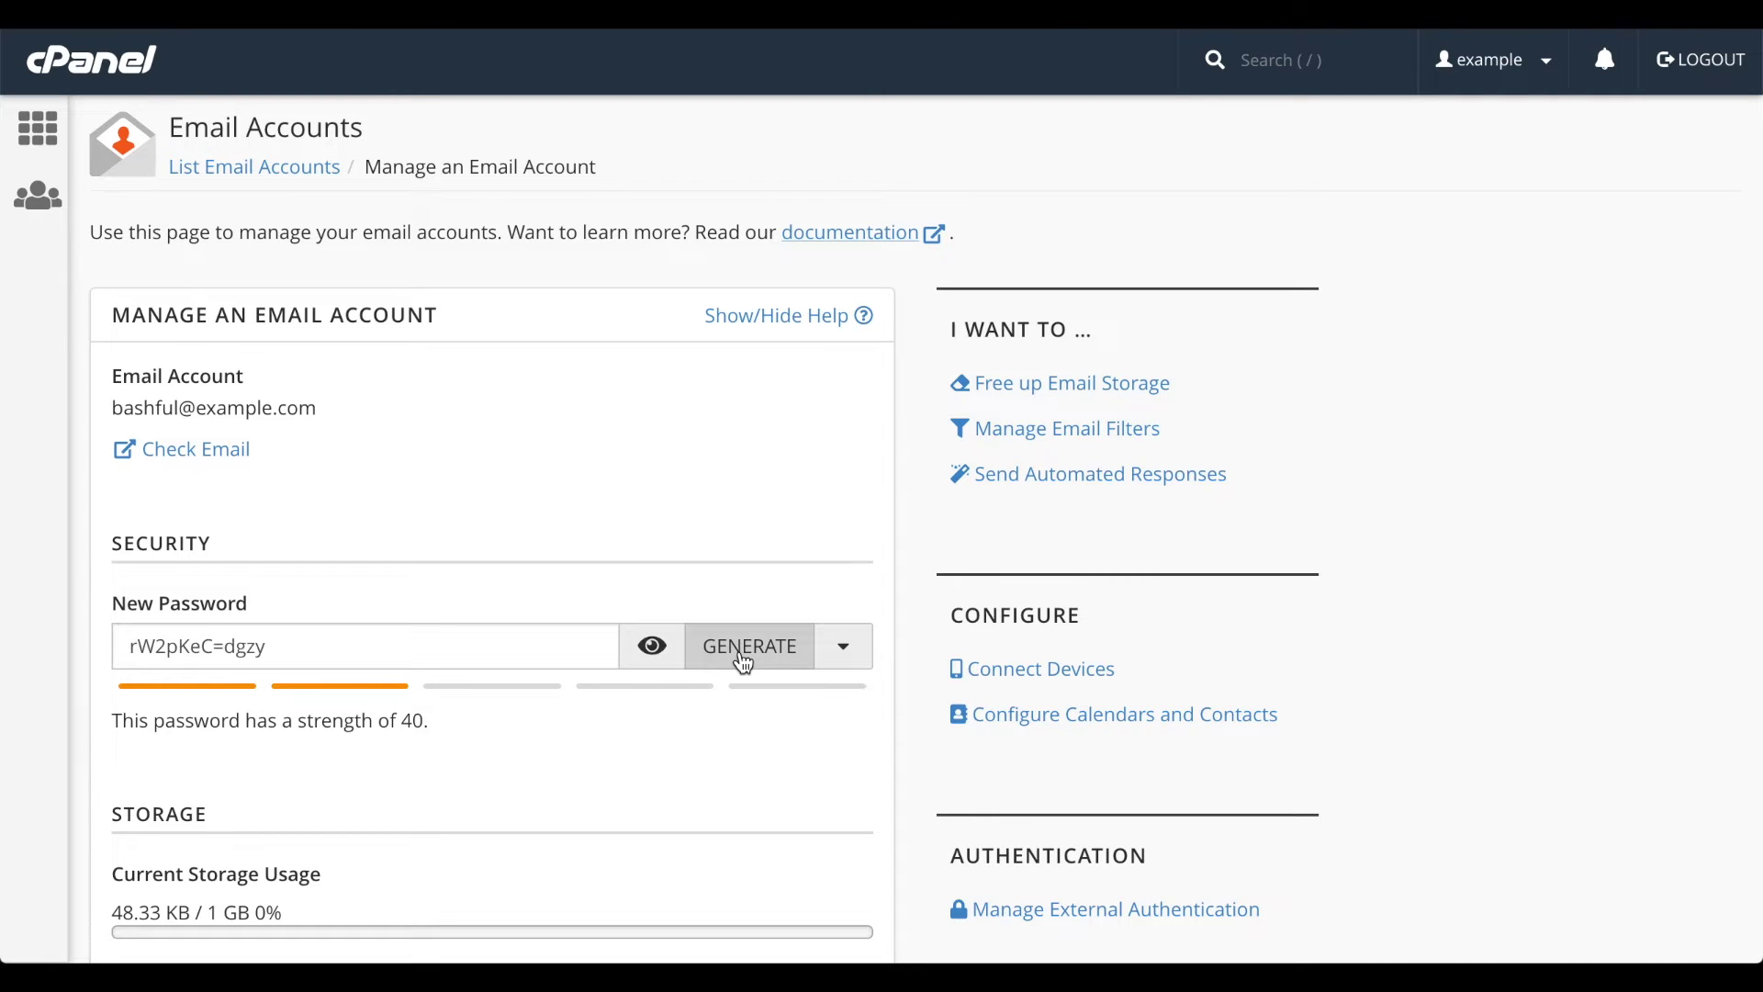
click(743, 647)
click(744, 647)
click(744, 647)
click(744, 647)
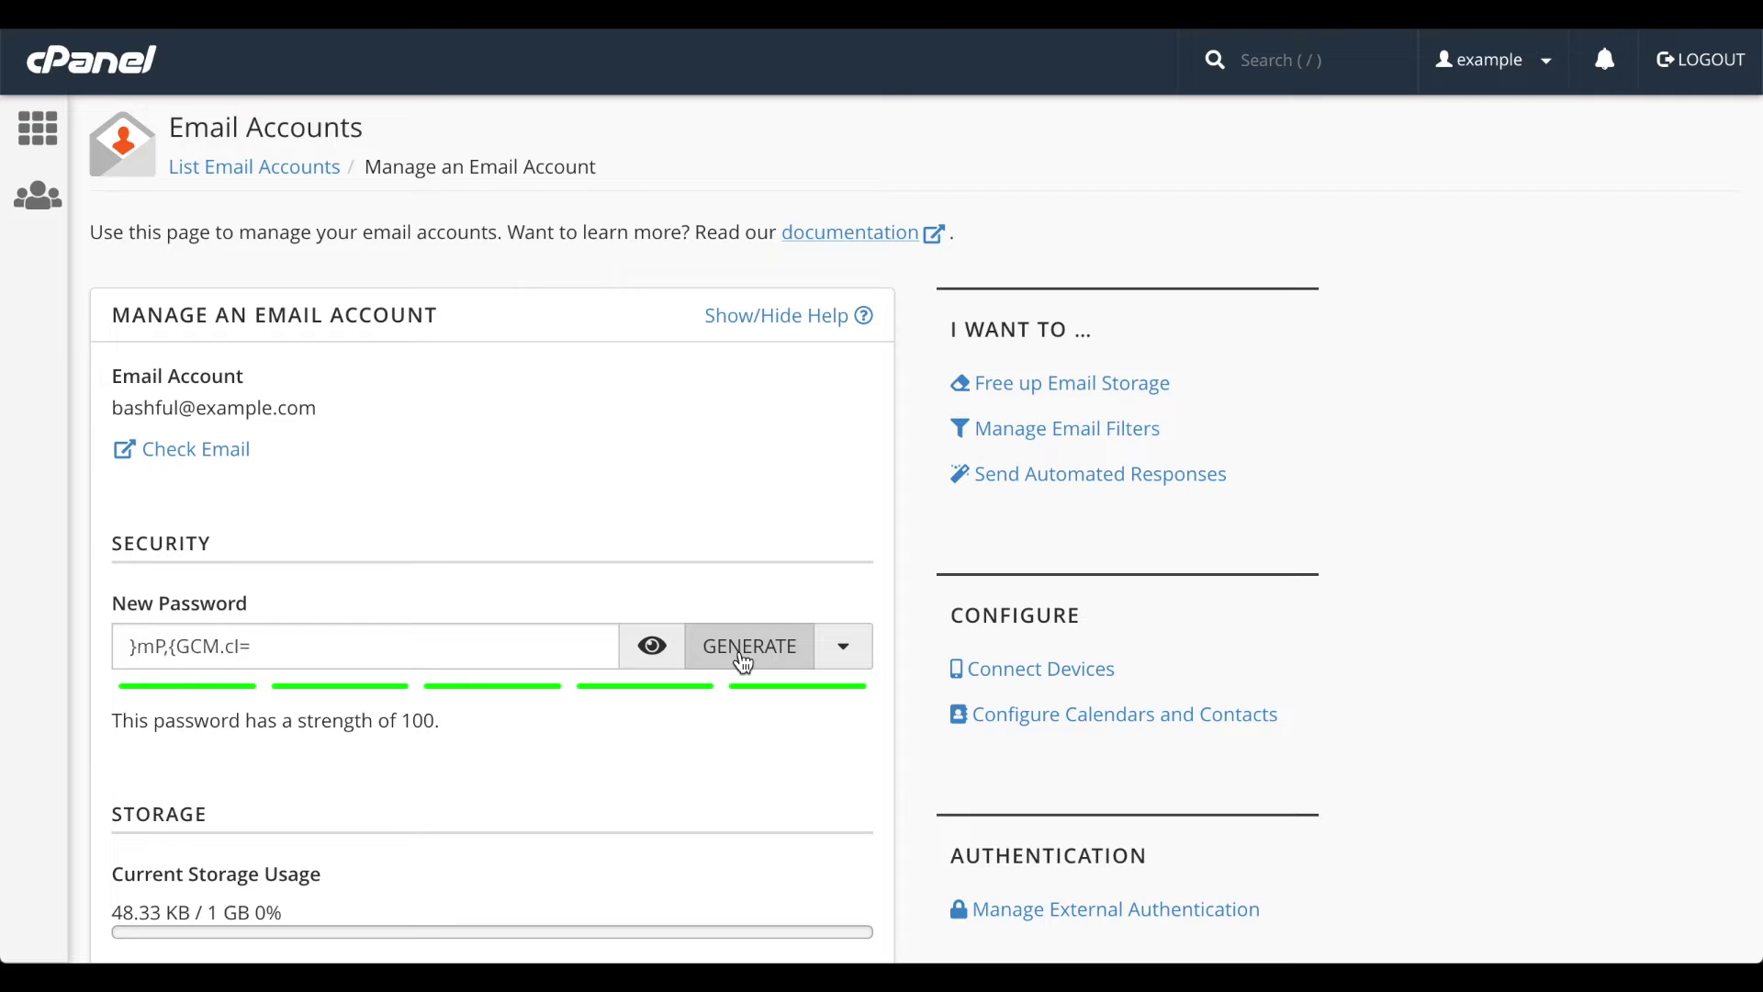
click(744, 647)
click(744, 647)
click(744, 648)
- Set the generator to length 15 with lowercase letters and symbols, and generate new passwords
click(840, 651)
scroll(845, 653, down, 3)
scroll(850, 656, down, 1)
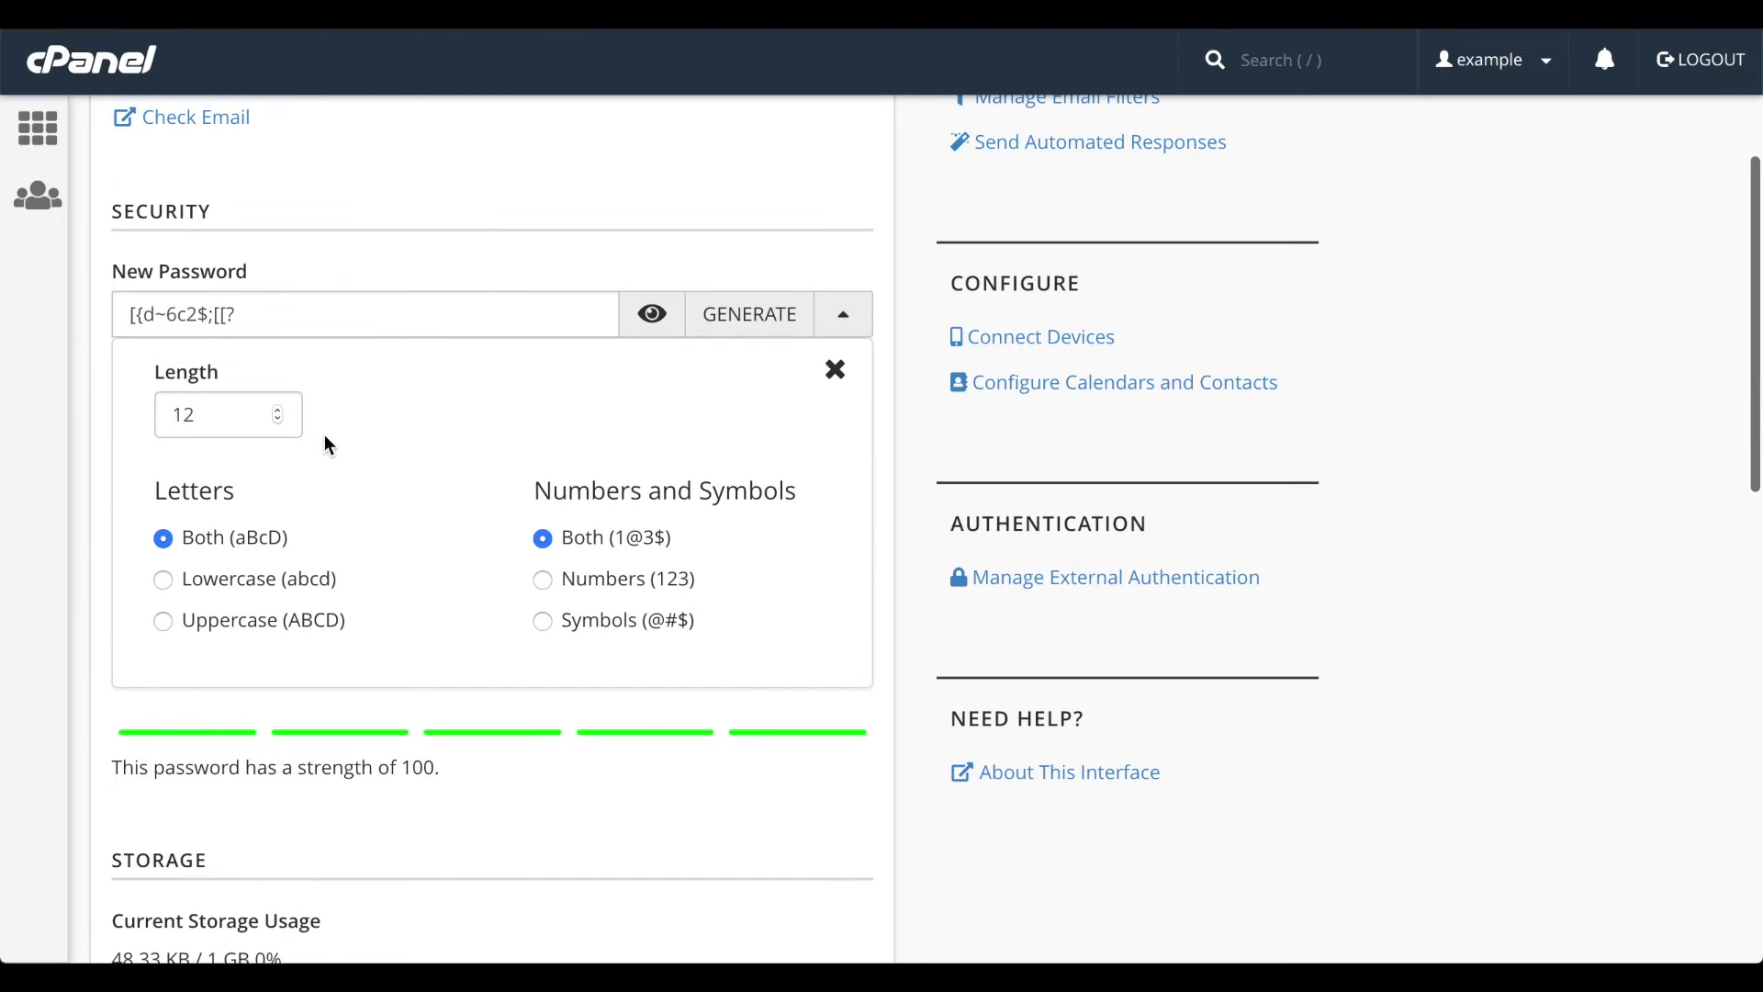
click(279, 408)
click(279, 409)
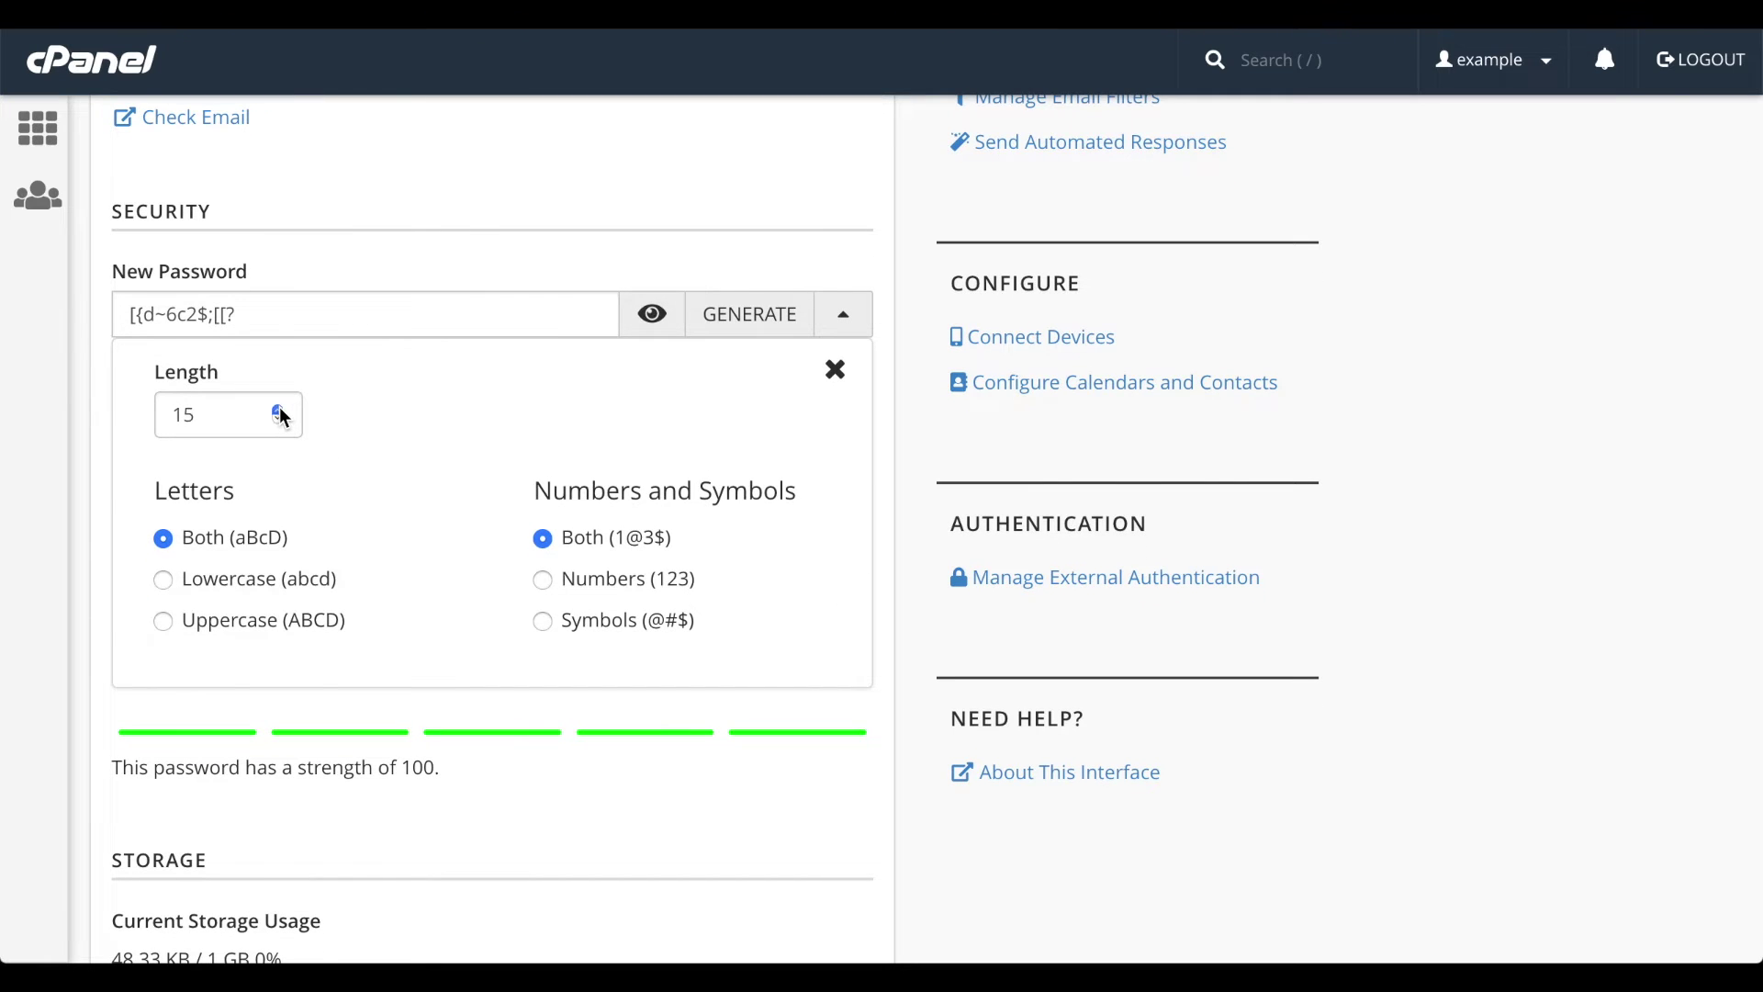
click(248, 580)
click(564, 587)
click(585, 626)
click(742, 317)
click(742, 317)
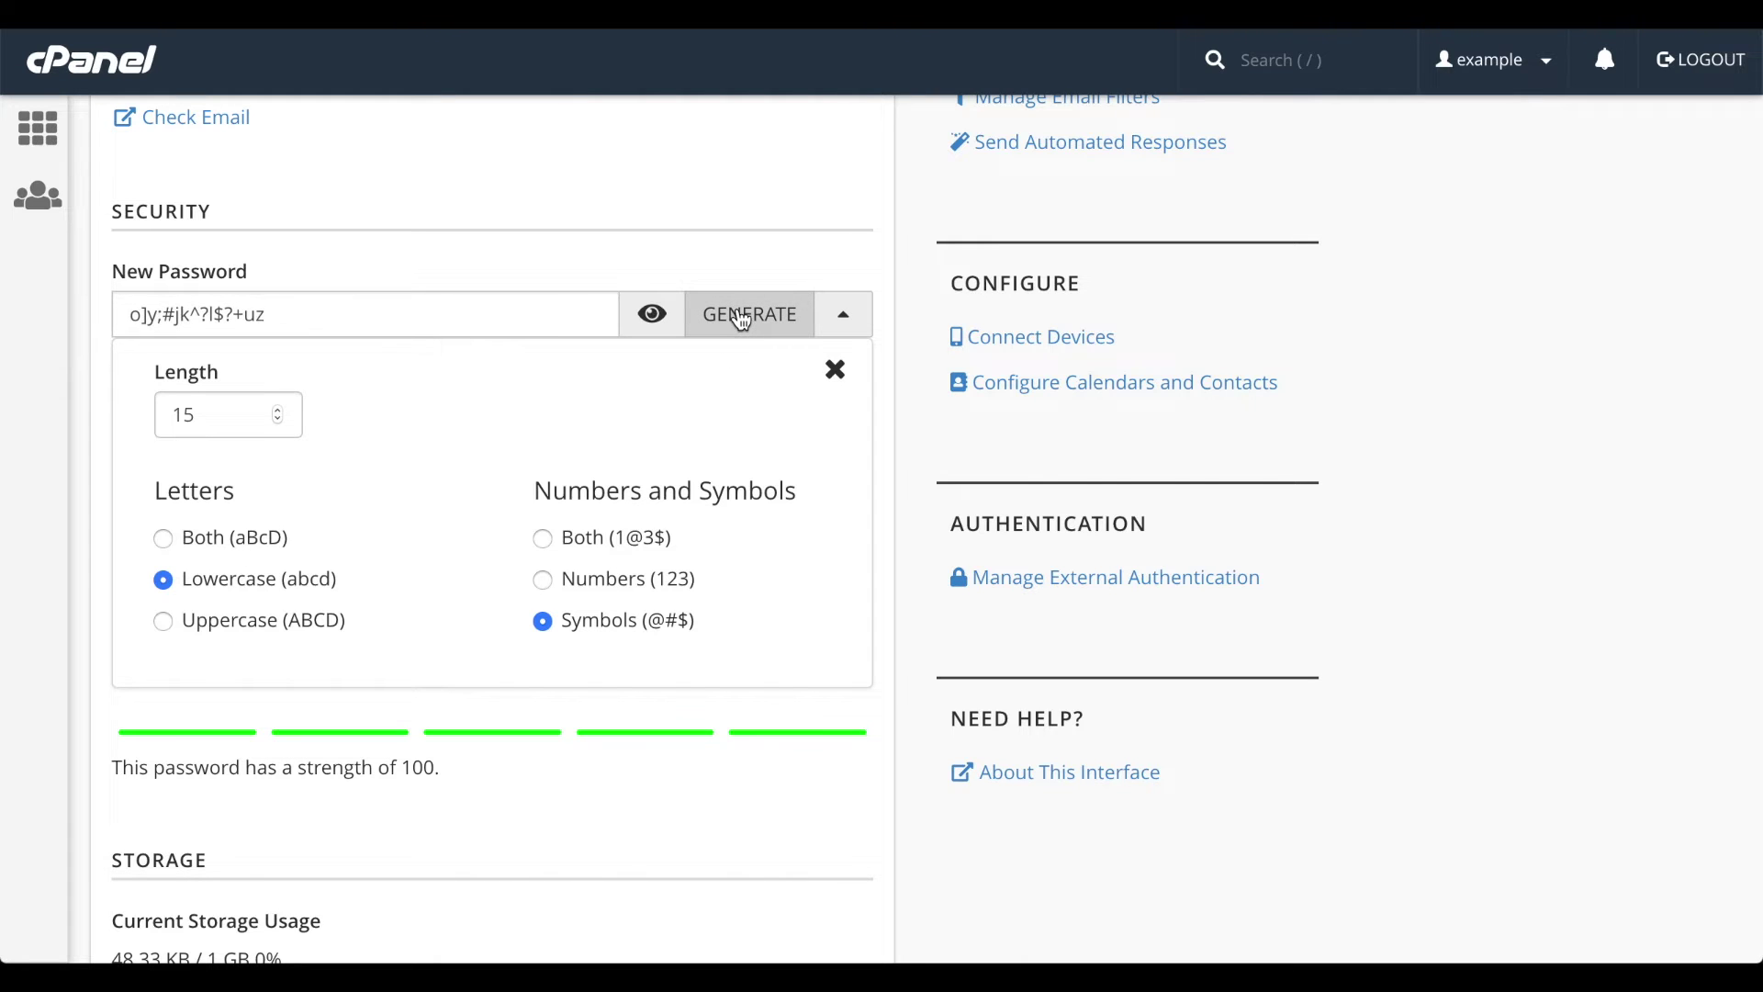
click(835, 369)
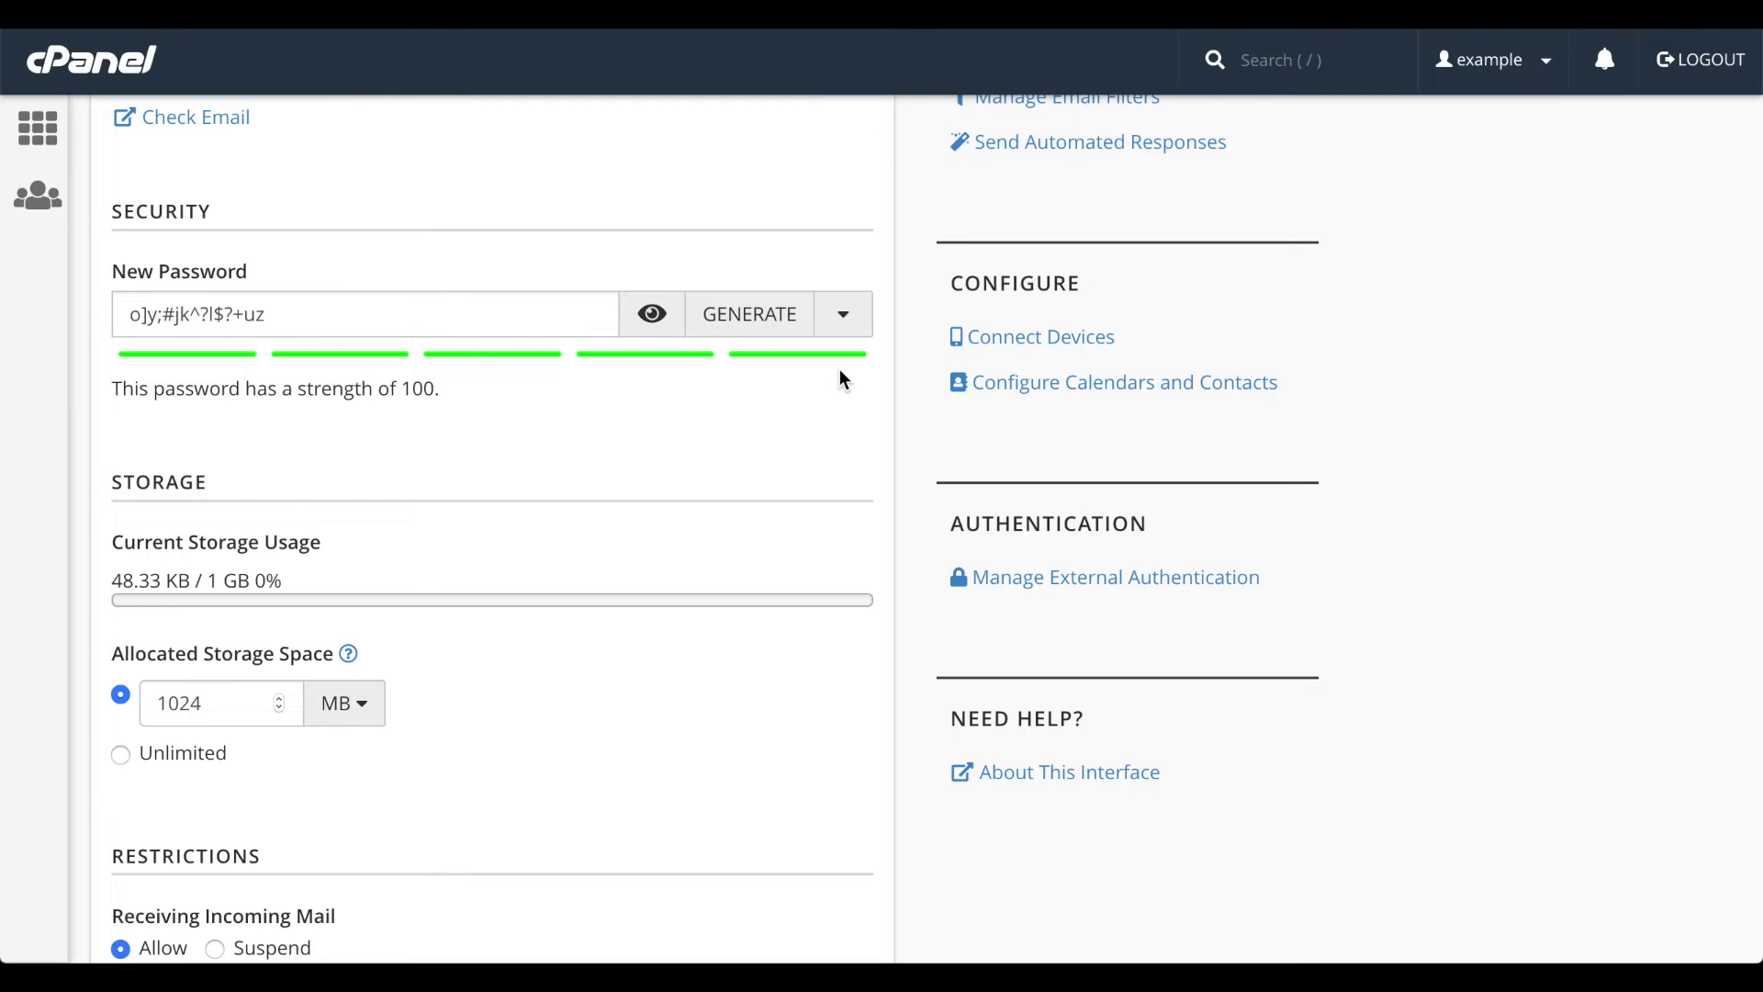
scroll(526, 432, down, 3)
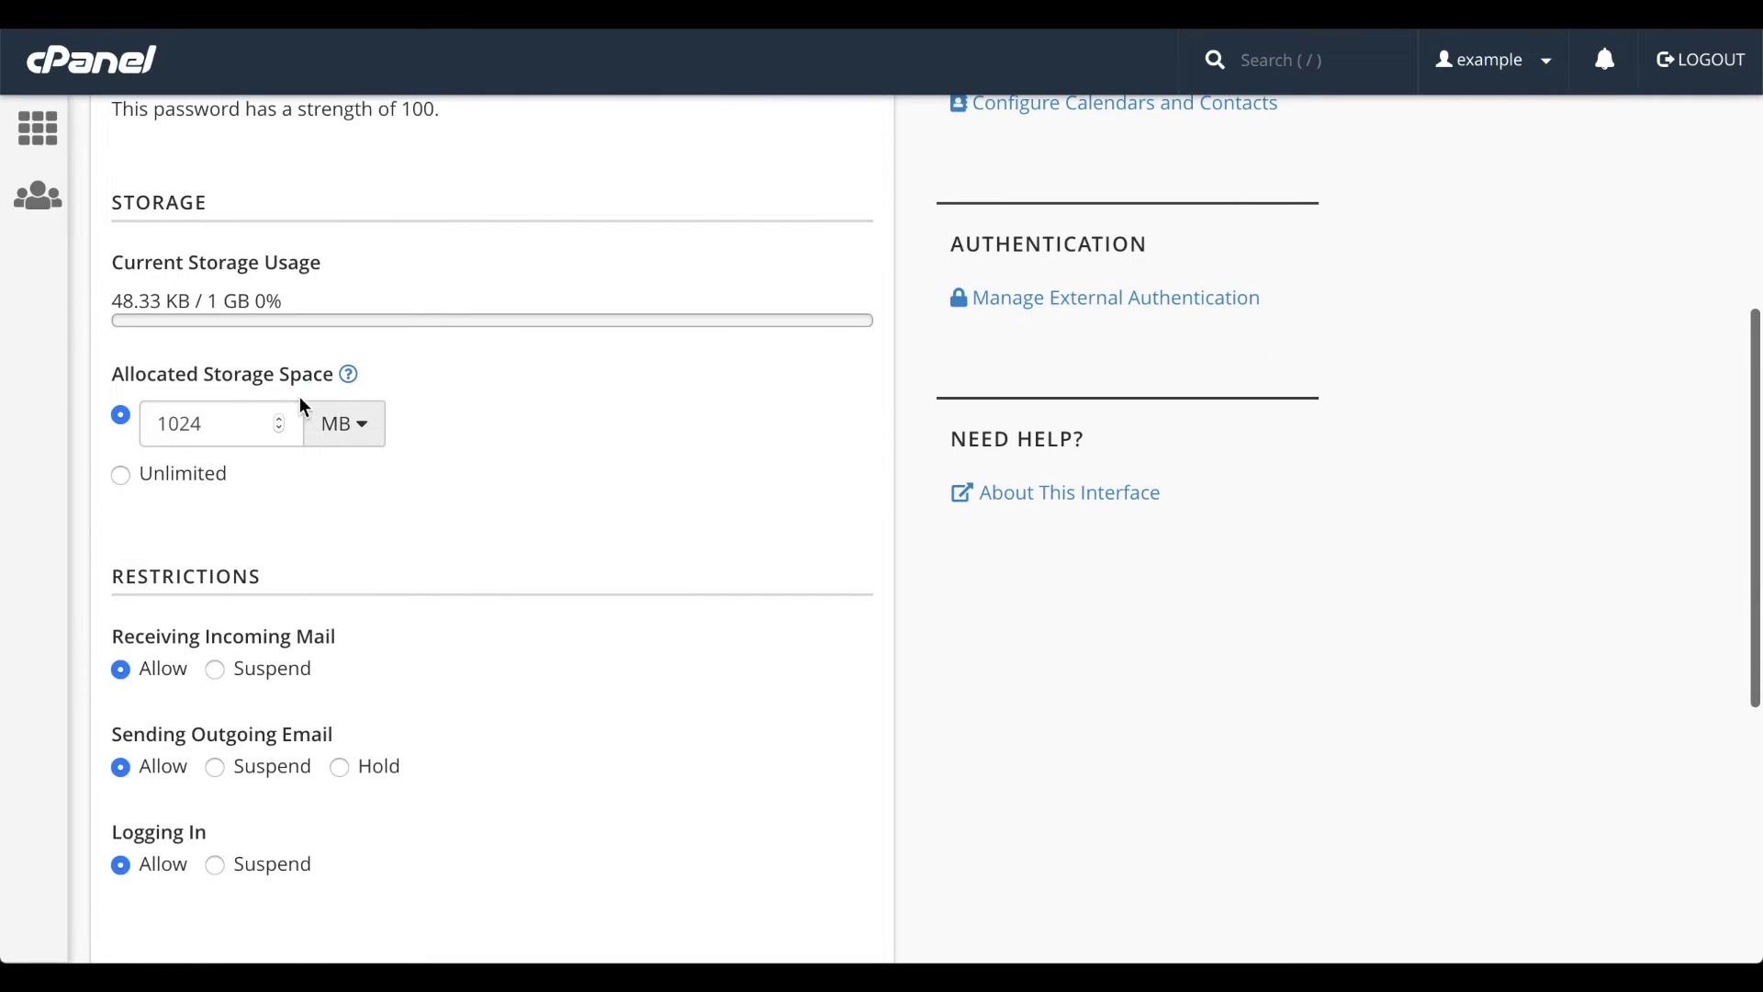
- Change the quota from 1024 to 2048 MB, then switch allocated storage to Unlimited
click(220, 418)
double_click(248, 428)
text(2)
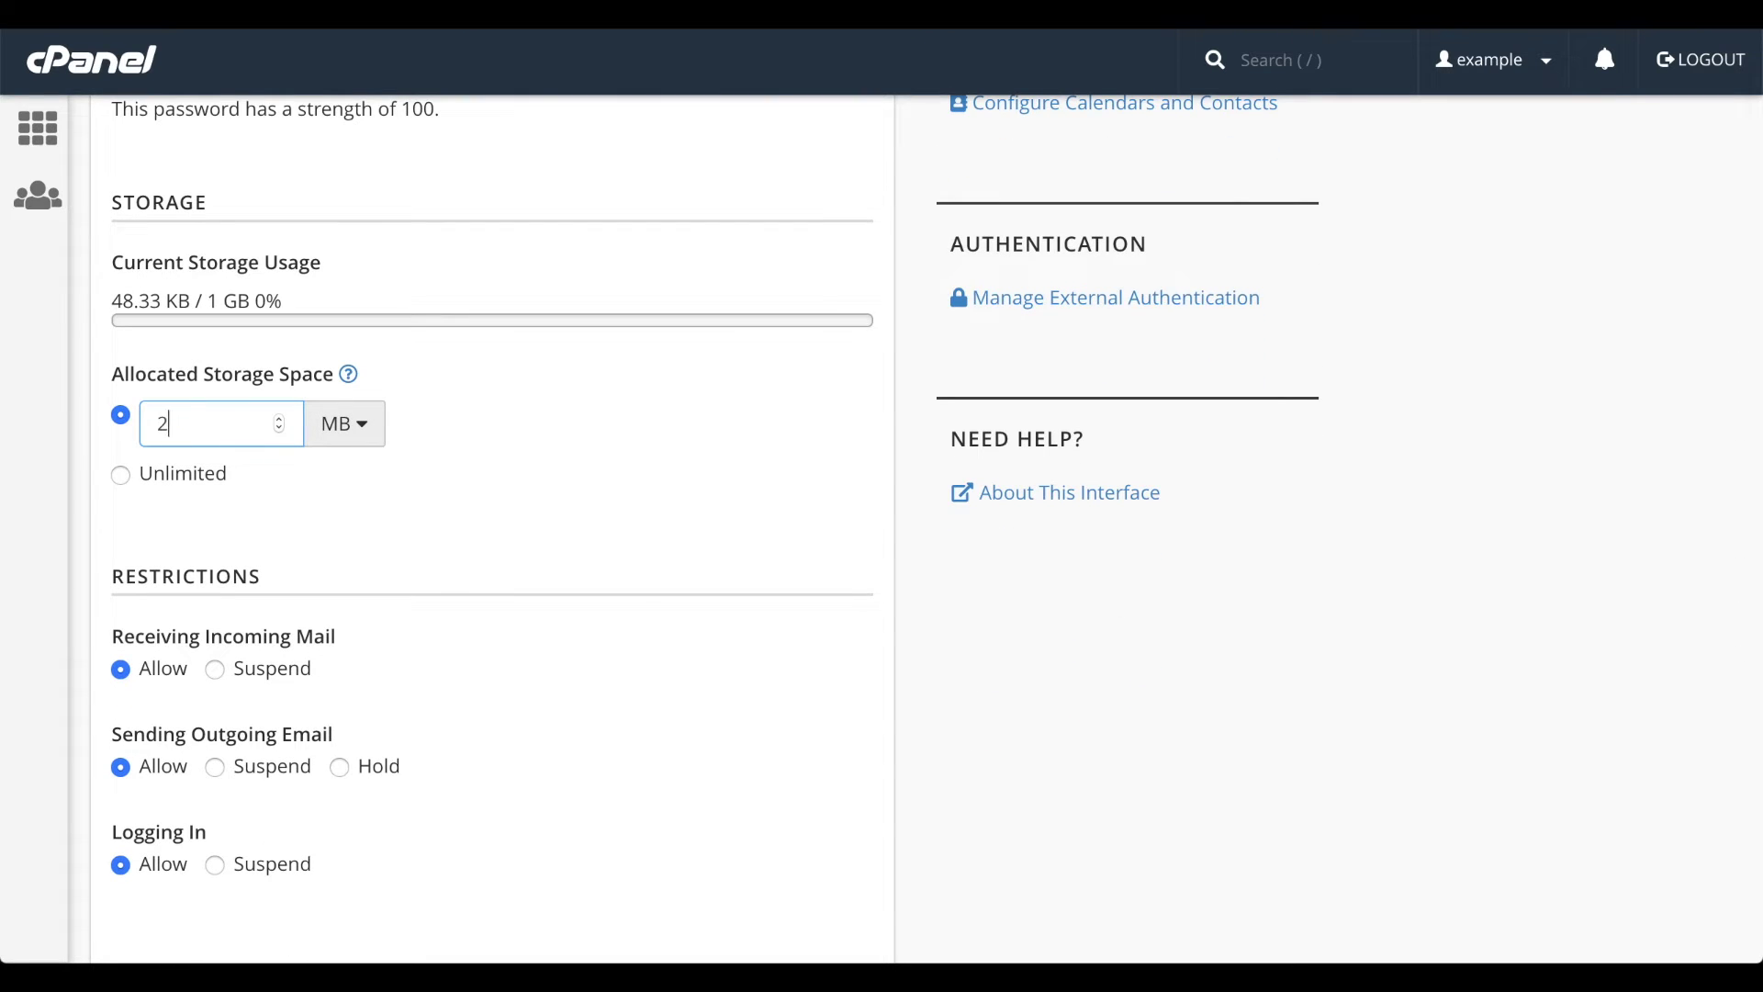
text(048)
click(354, 439)
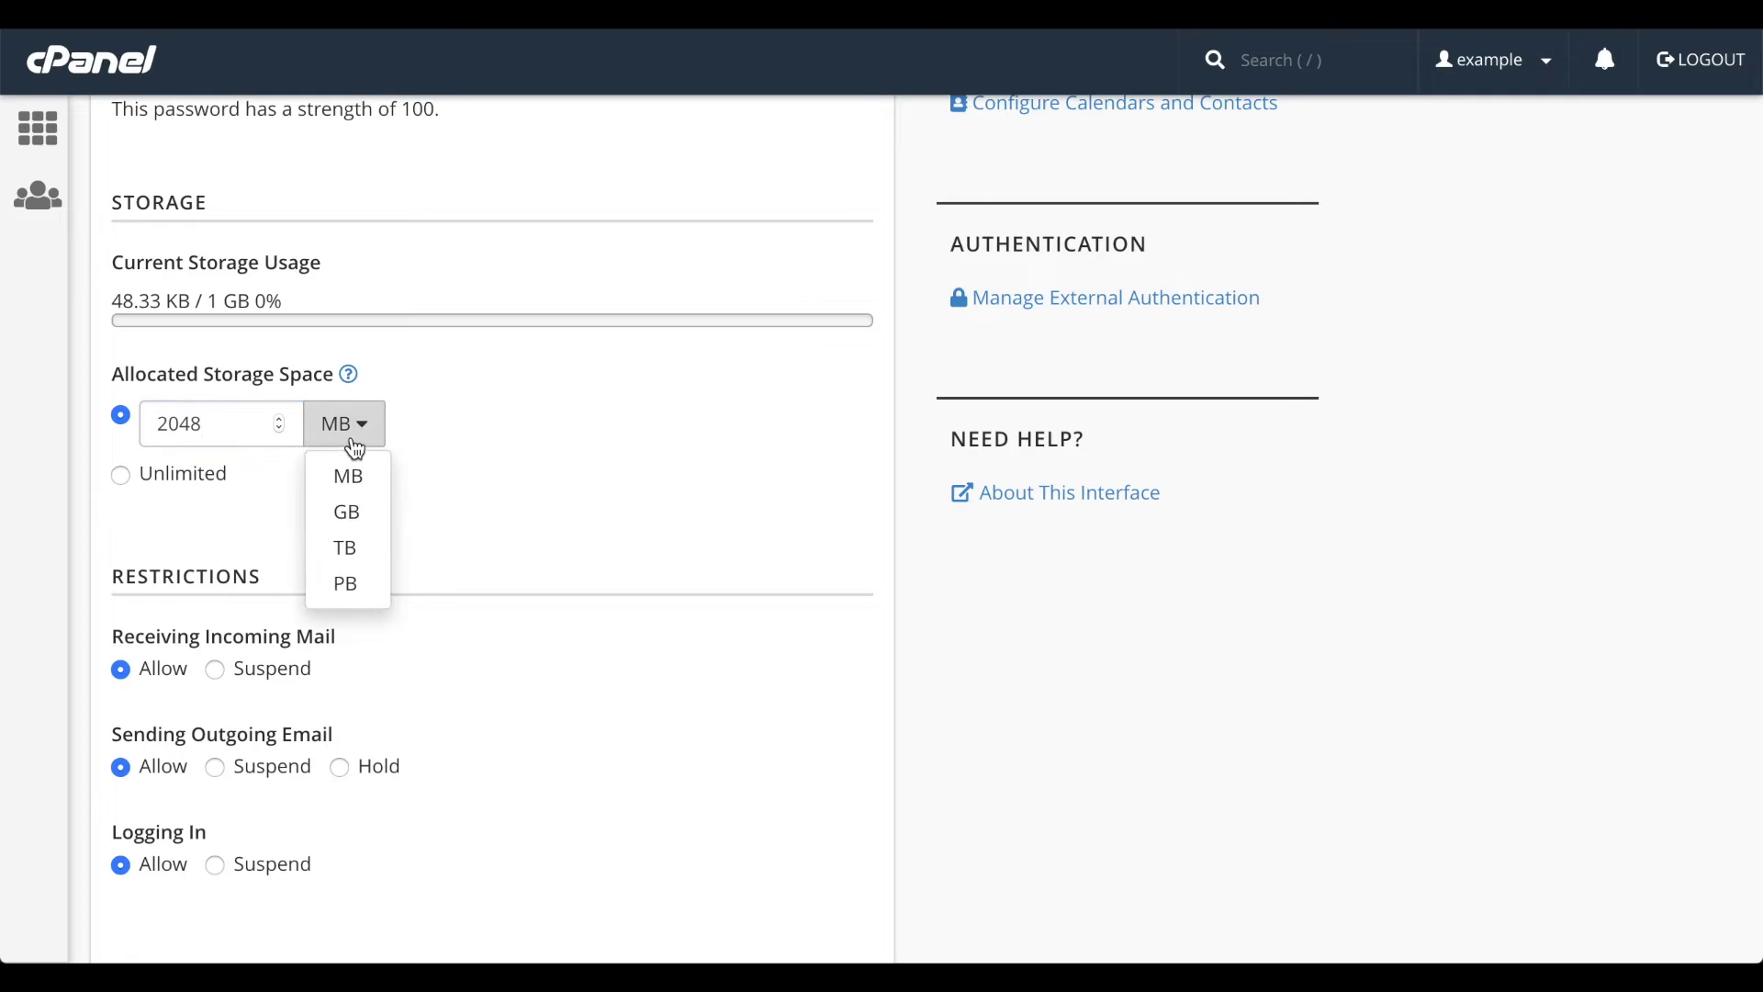
click(441, 476)
click(188, 478)
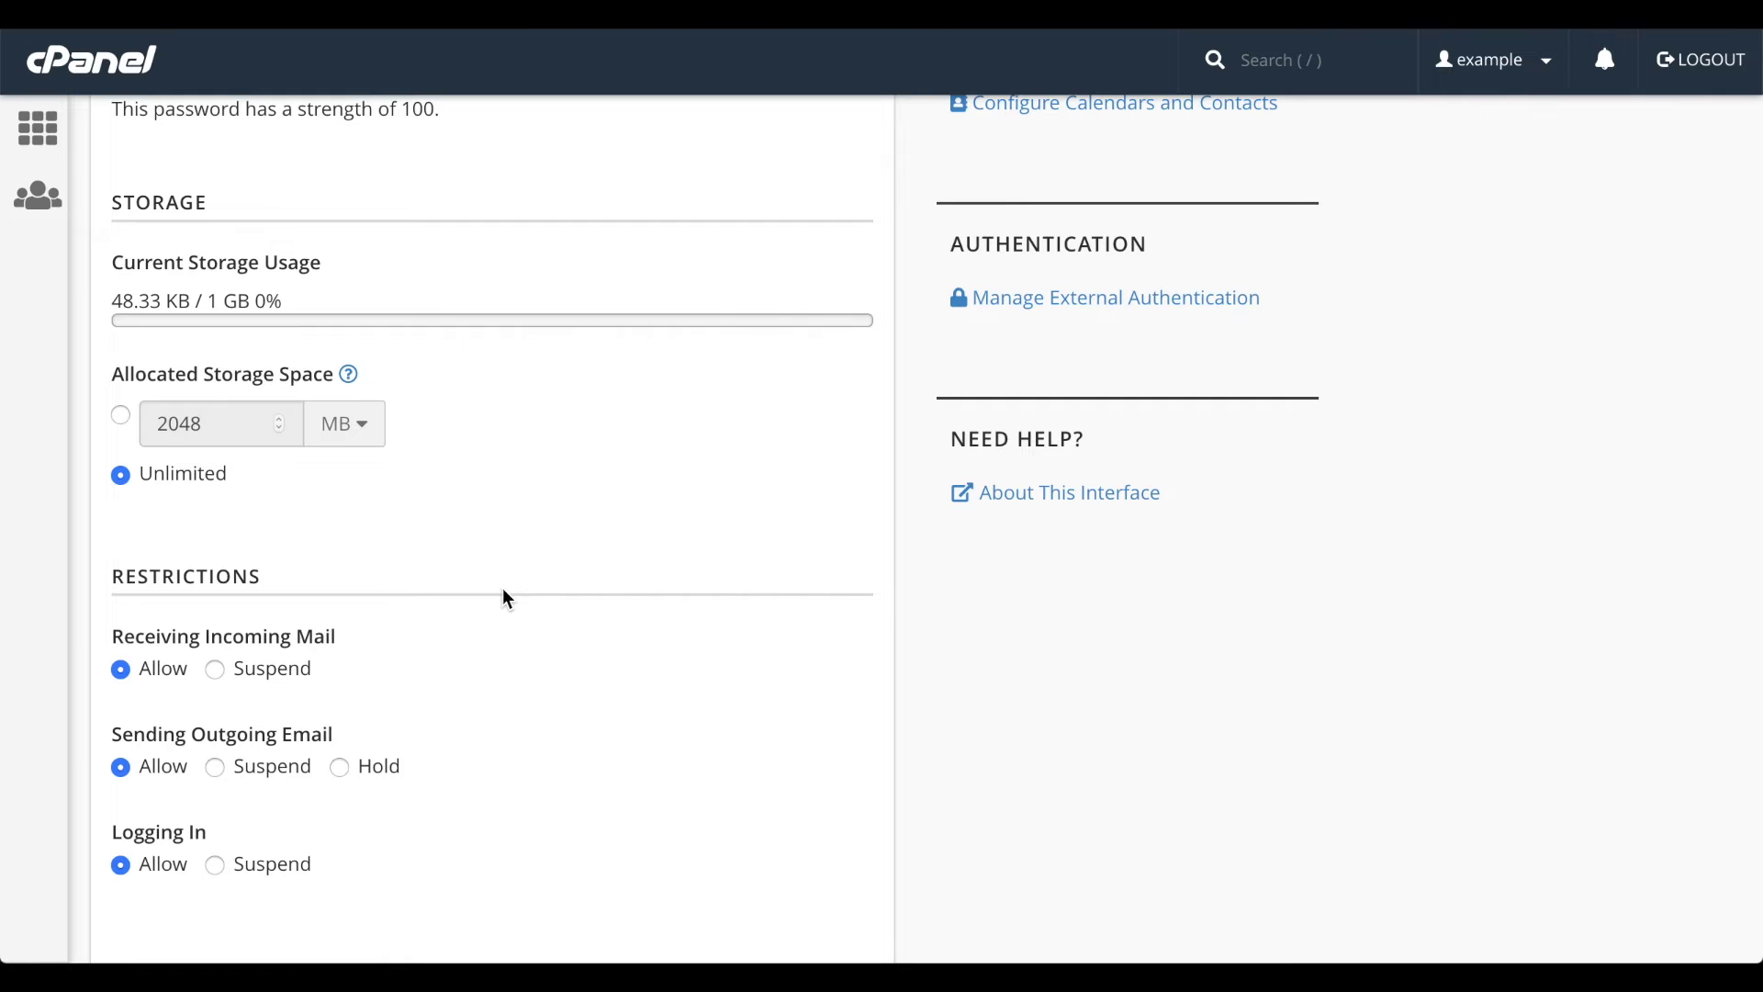
- Suspend receiving and logins, put sending on hold, keep Stay on this page, and save
scroll(507, 597, down, 3)
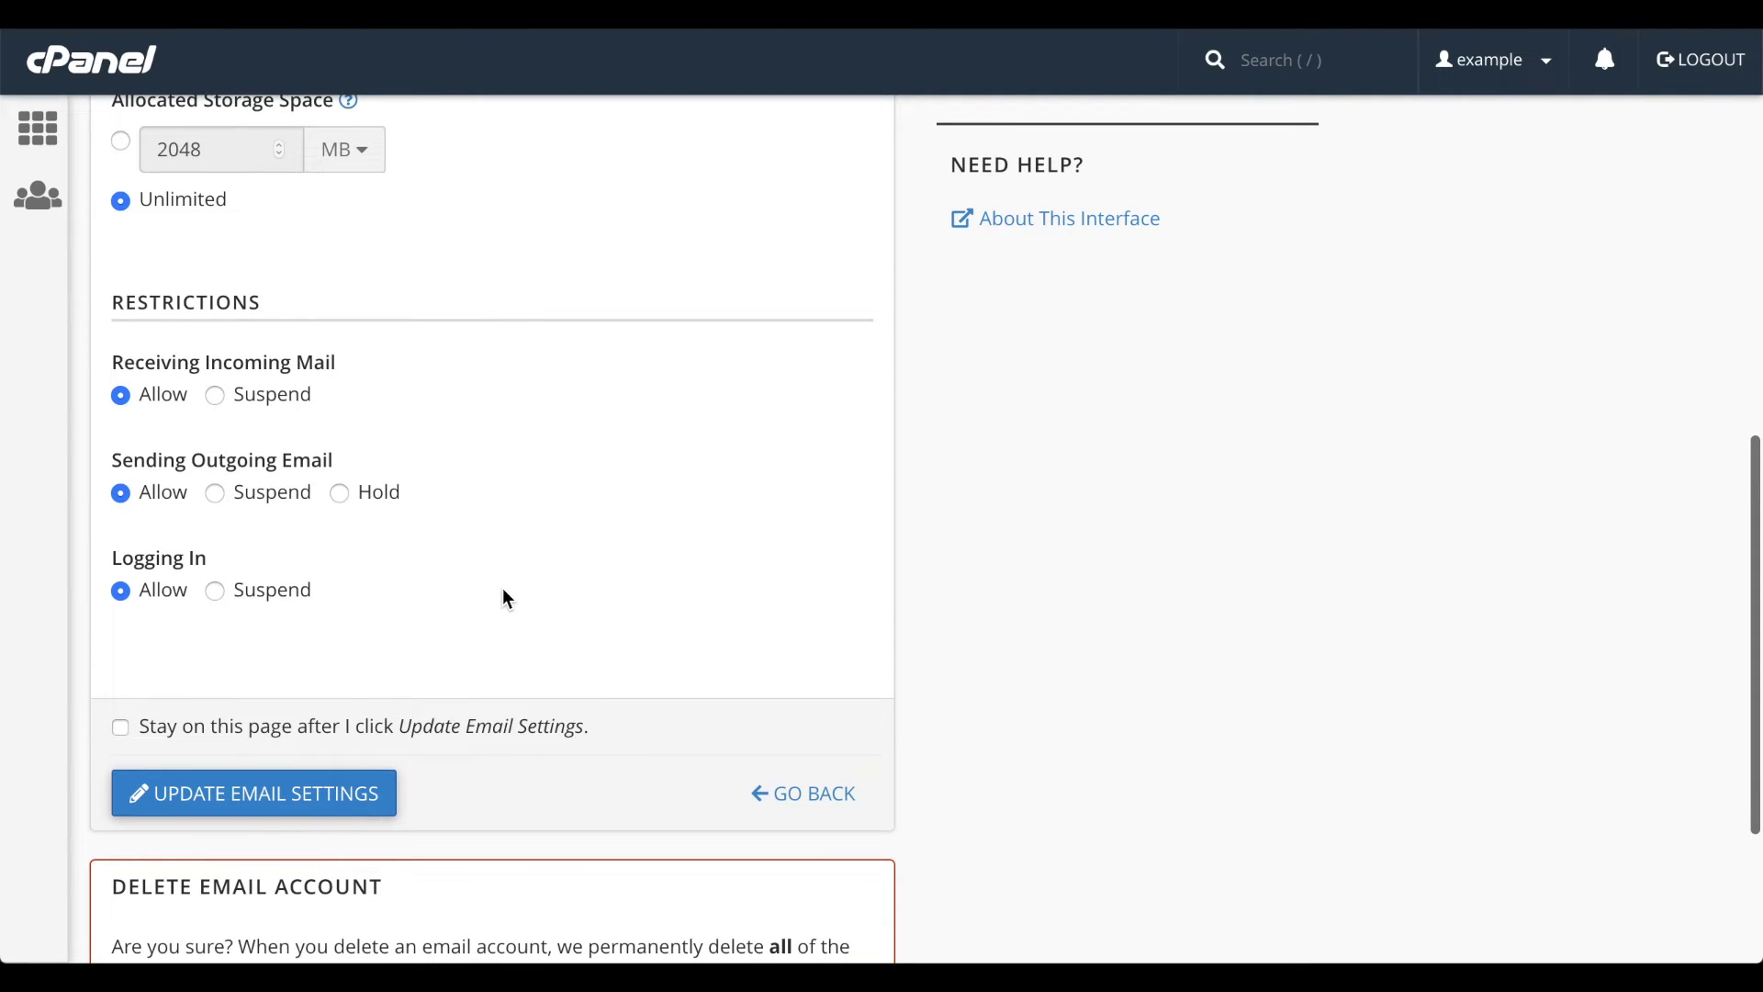
click(261, 396)
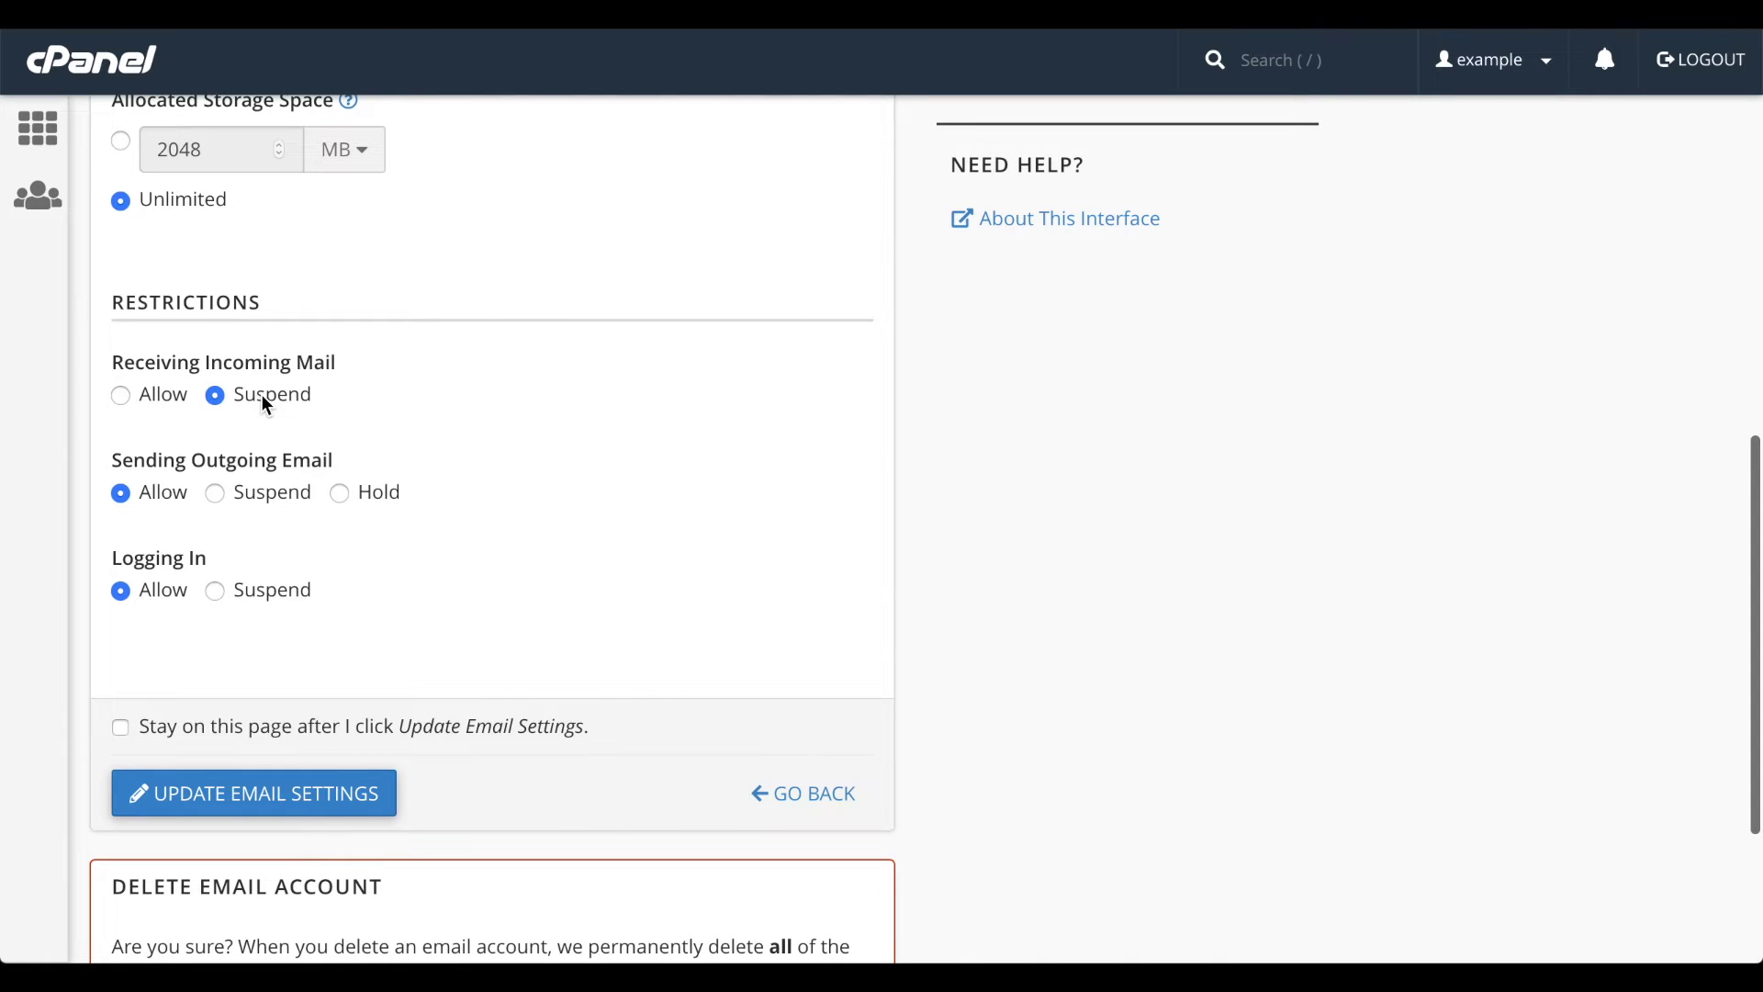
click(216, 496)
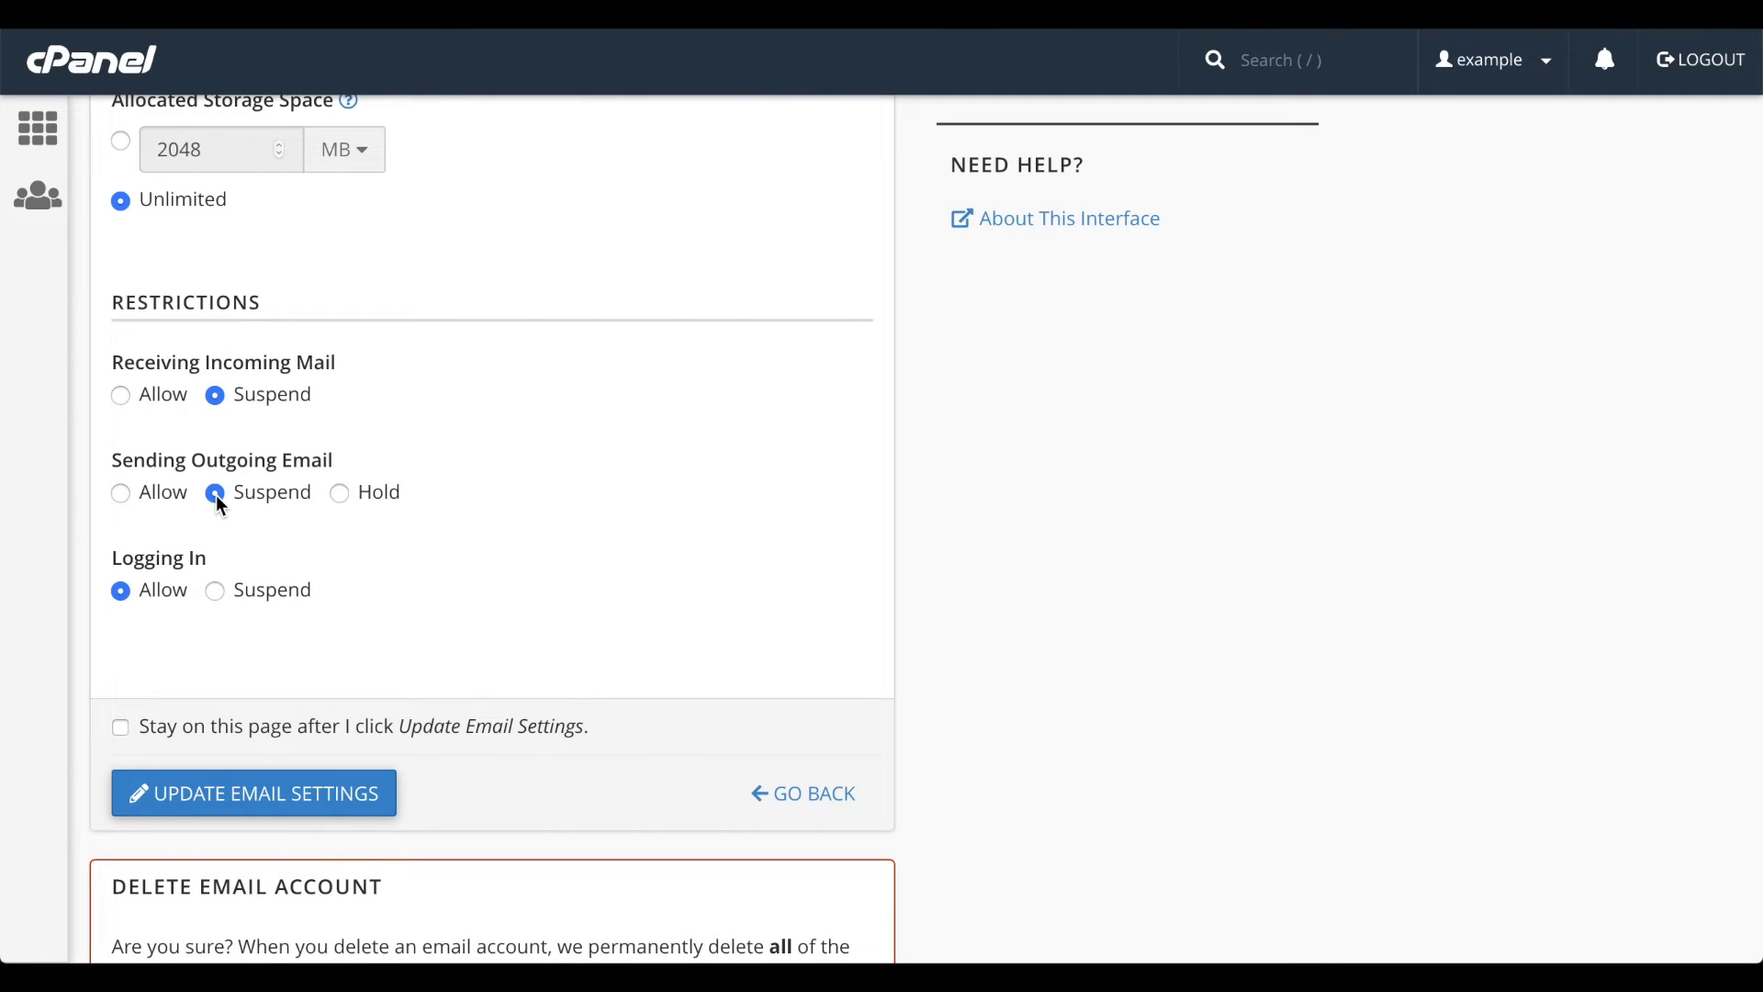
click(341, 498)
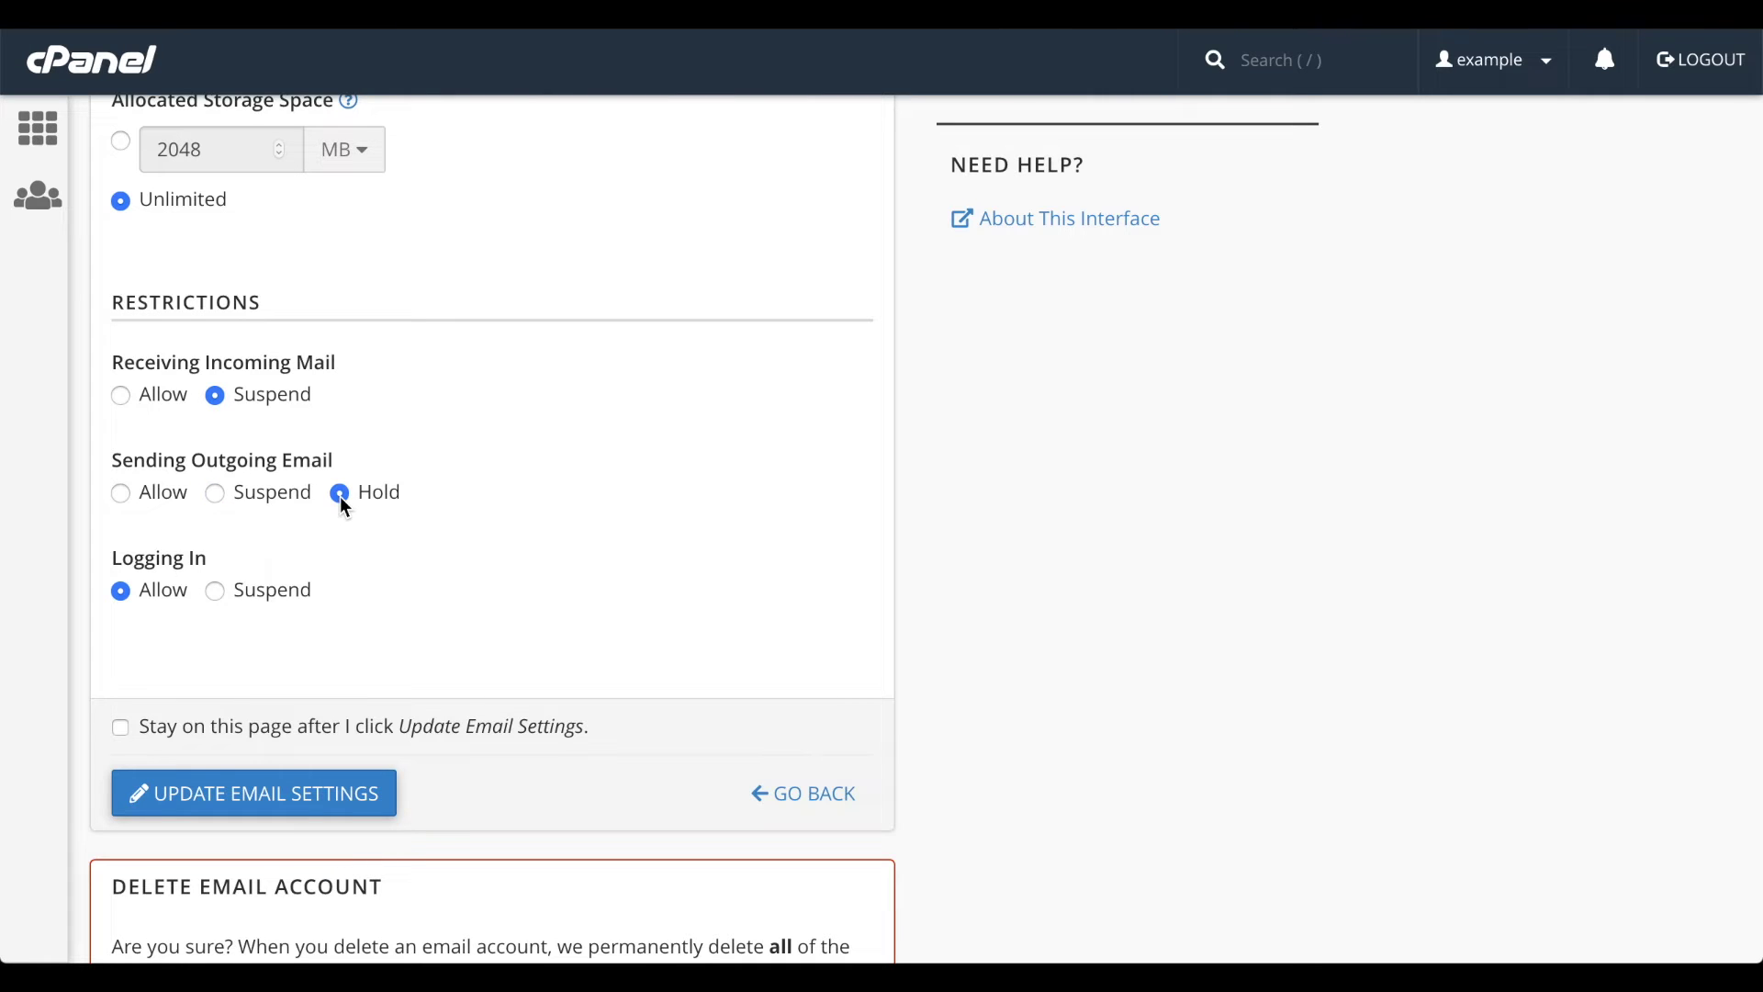
click(217, 592)
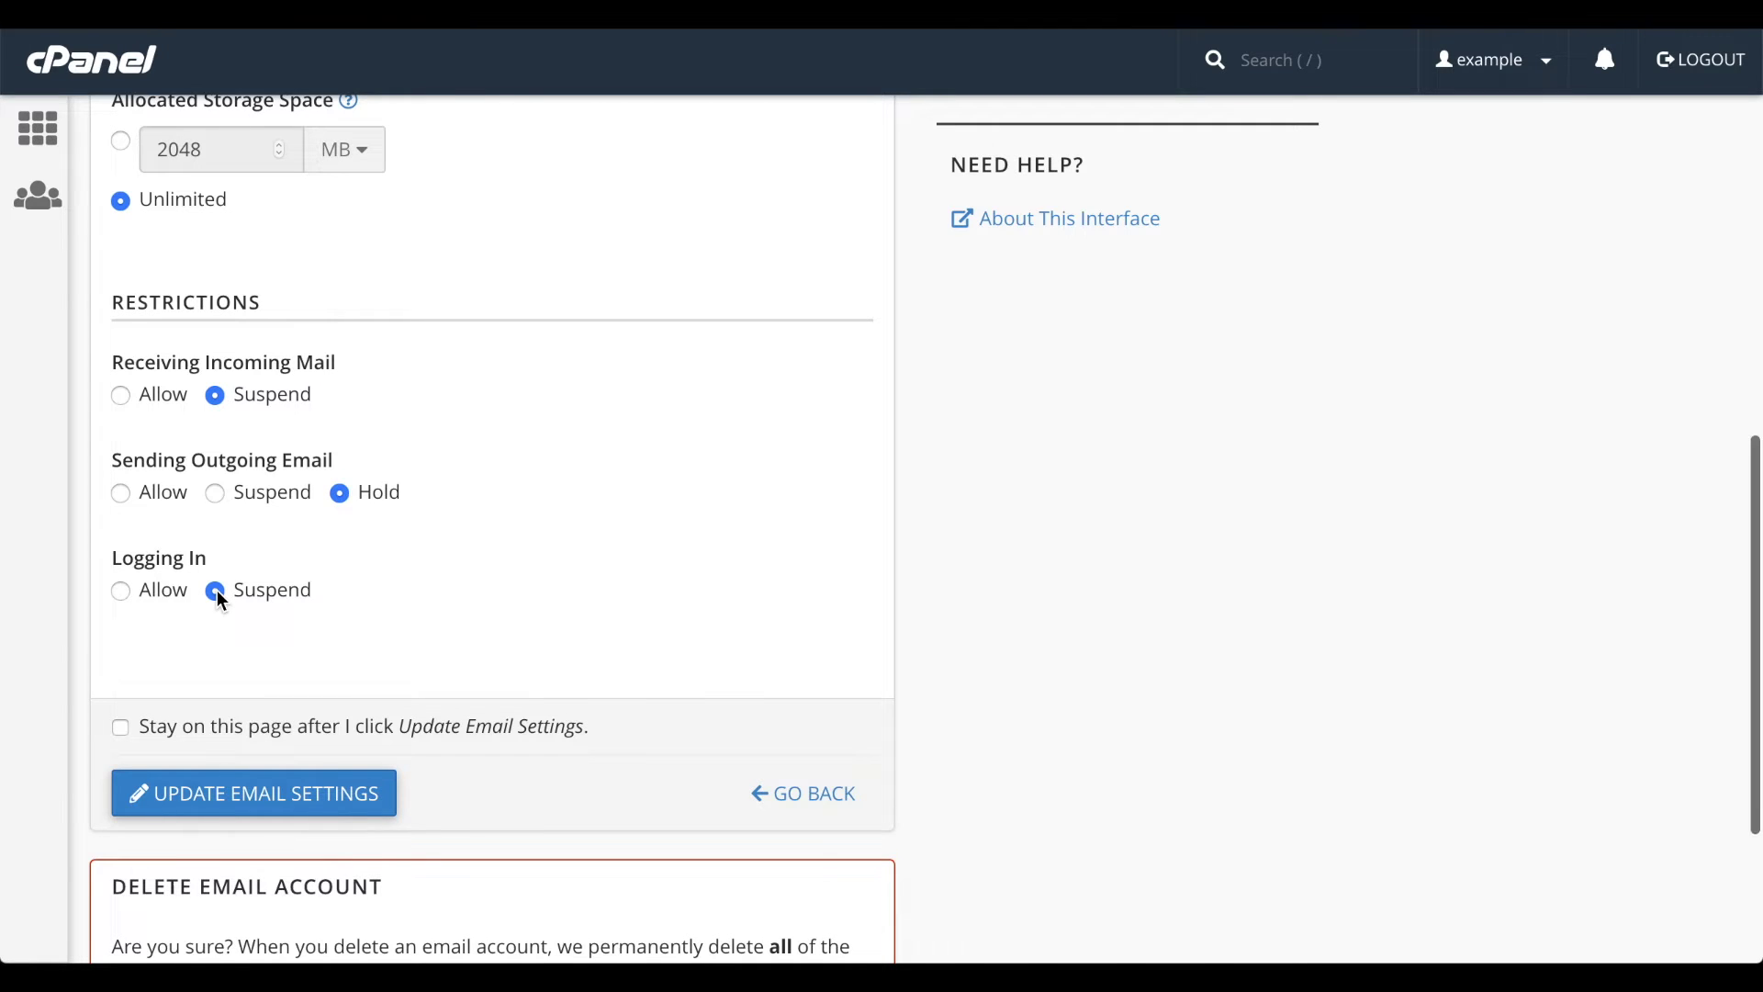
scroll(217, 592, down, 2)
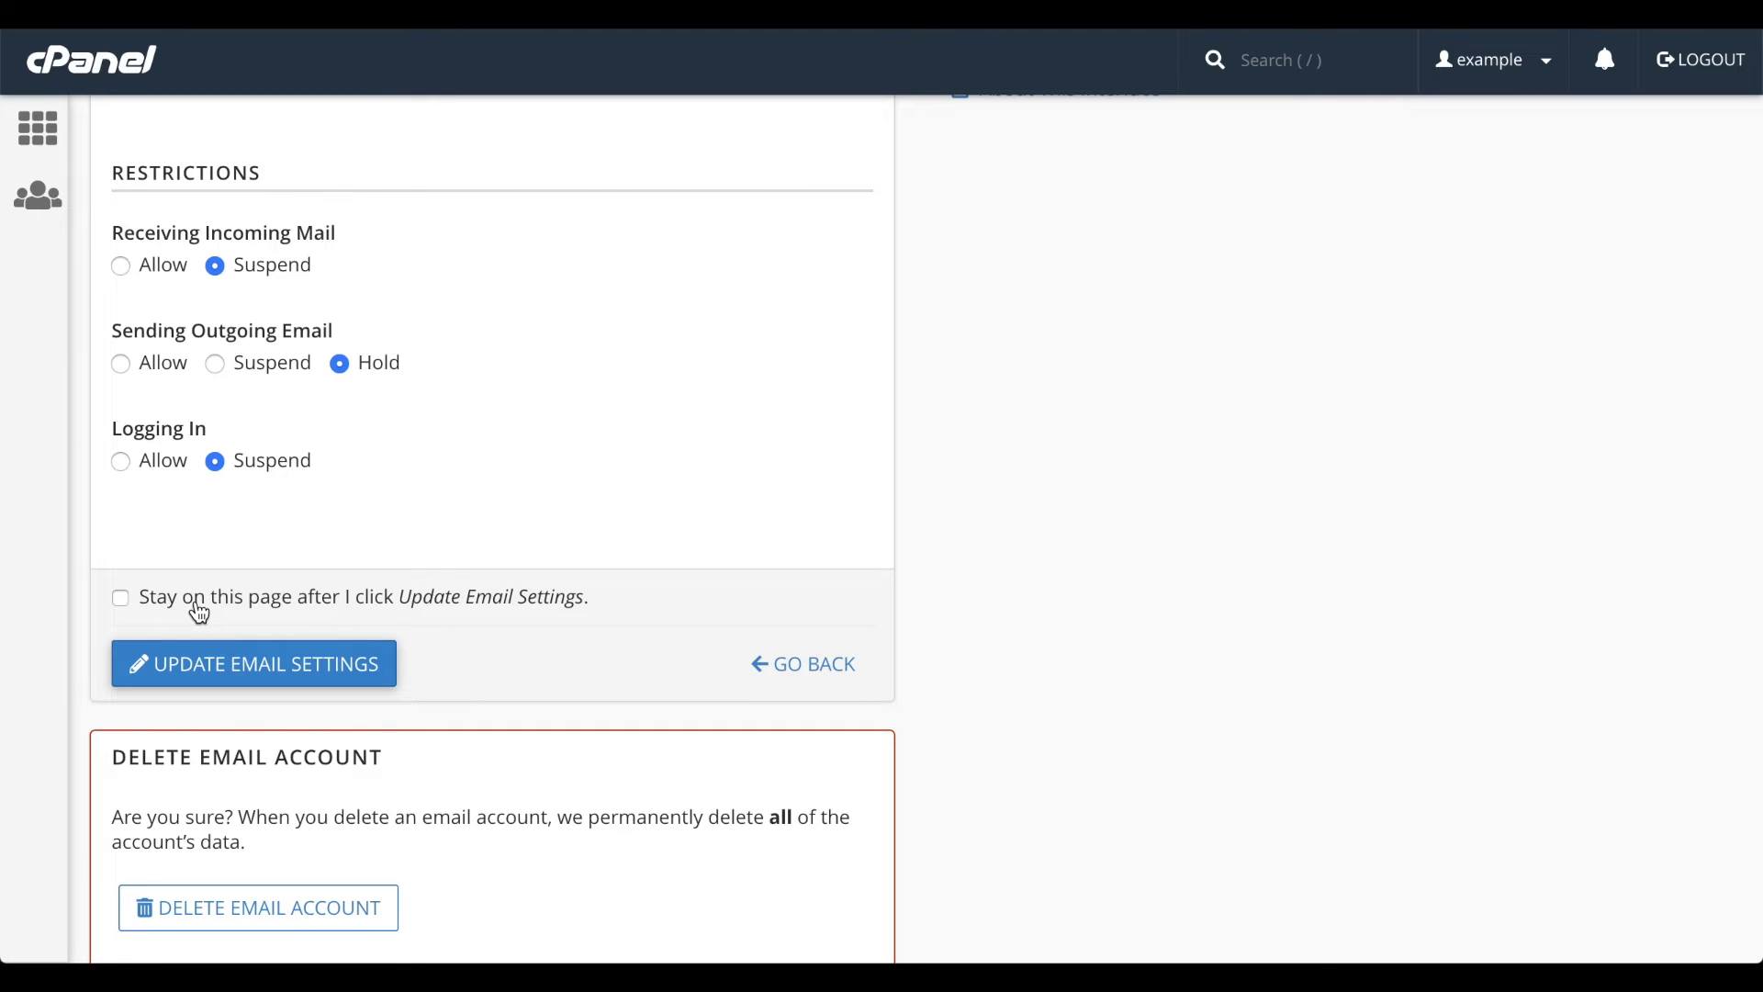
click(199, 613)
click(251, 670)
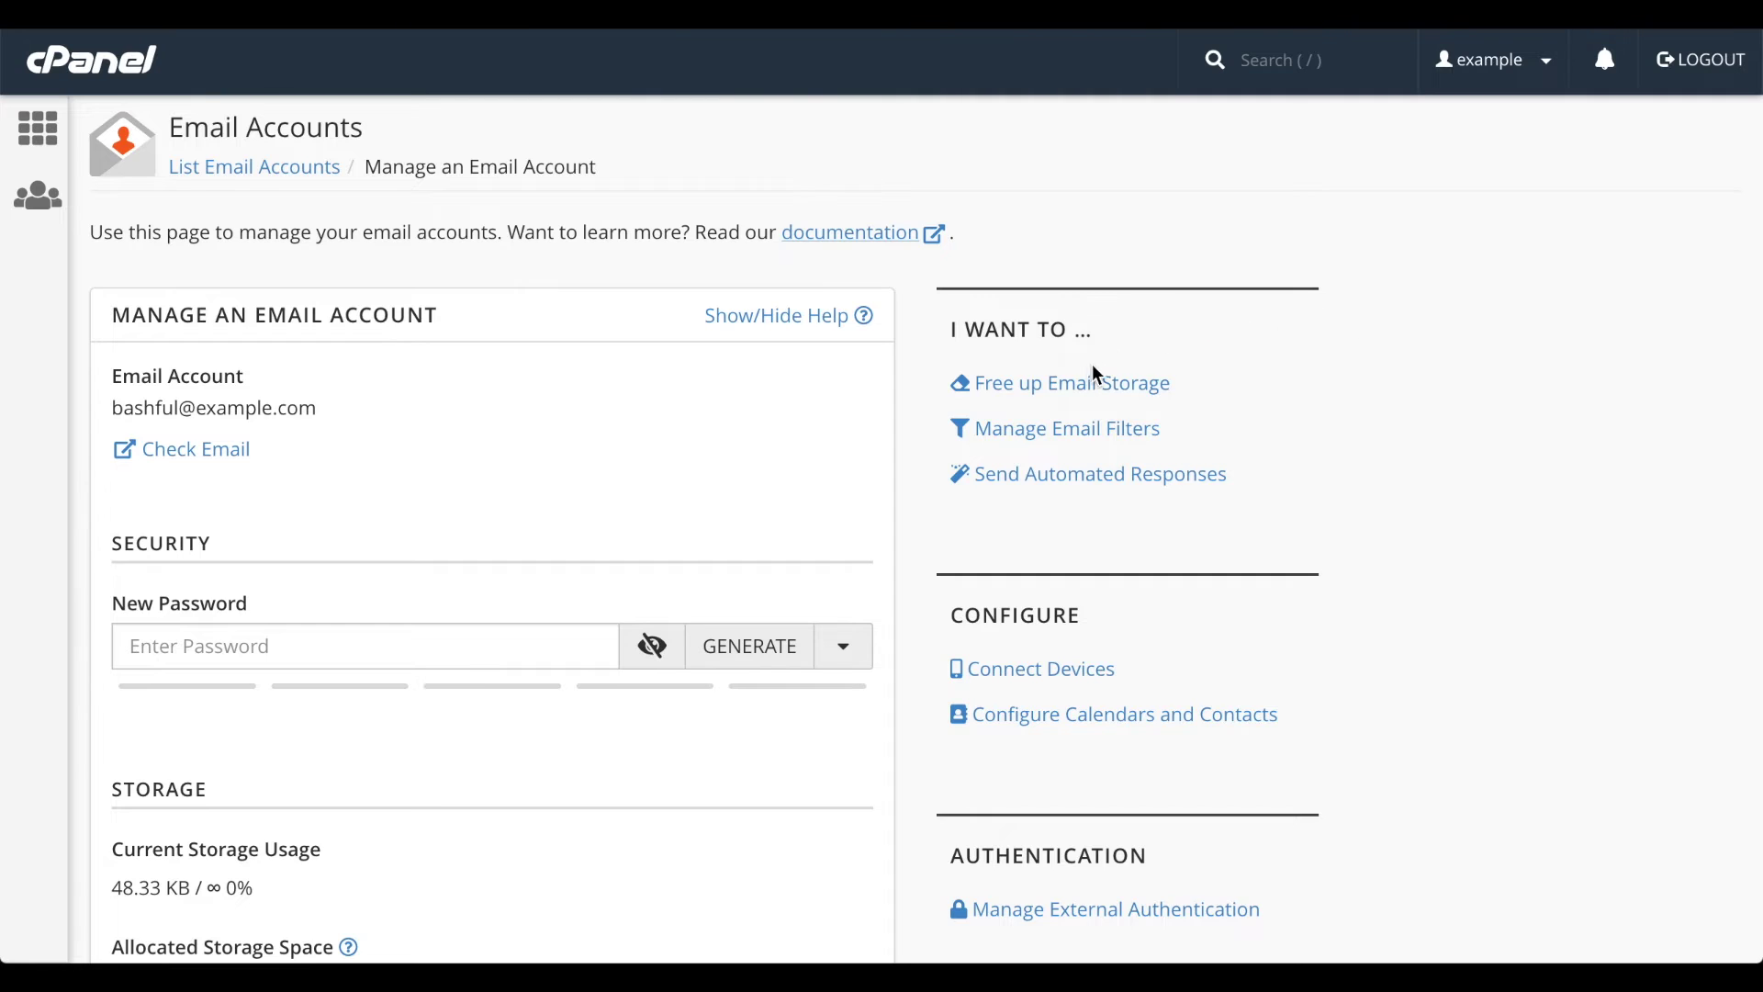
- Review mailbox sizes in Email Disk Usage, then return to the account's management page
click(1083, 391)
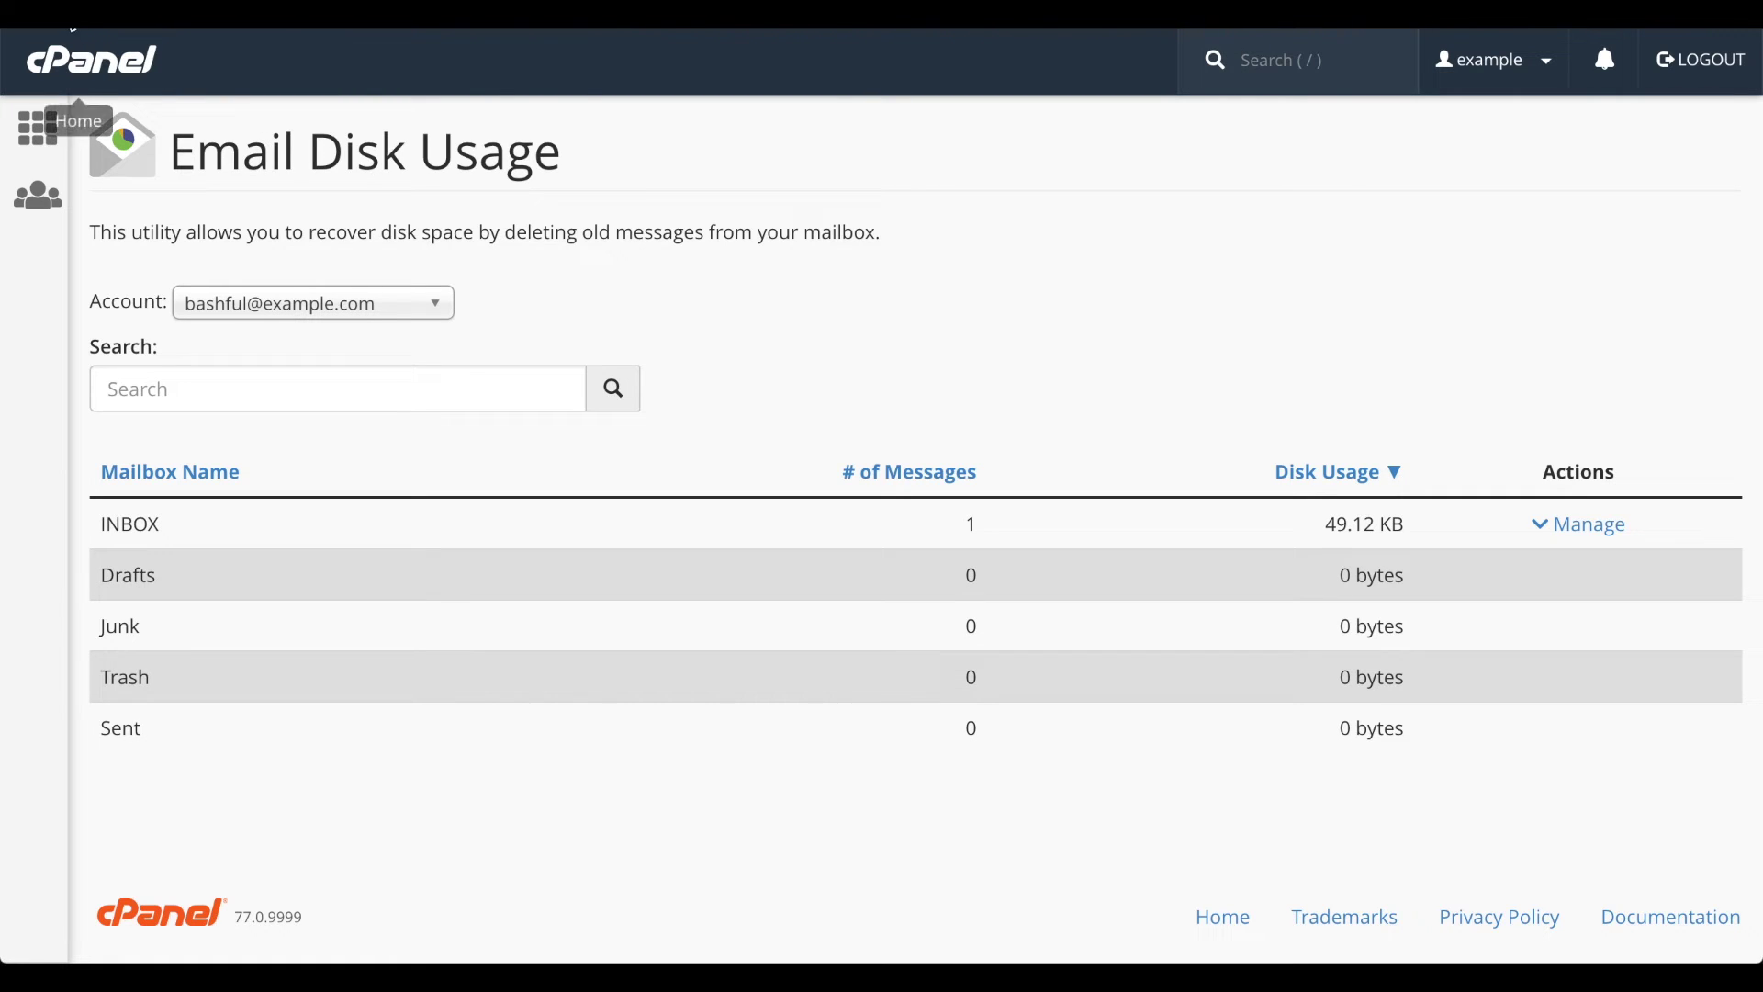
key(slash)
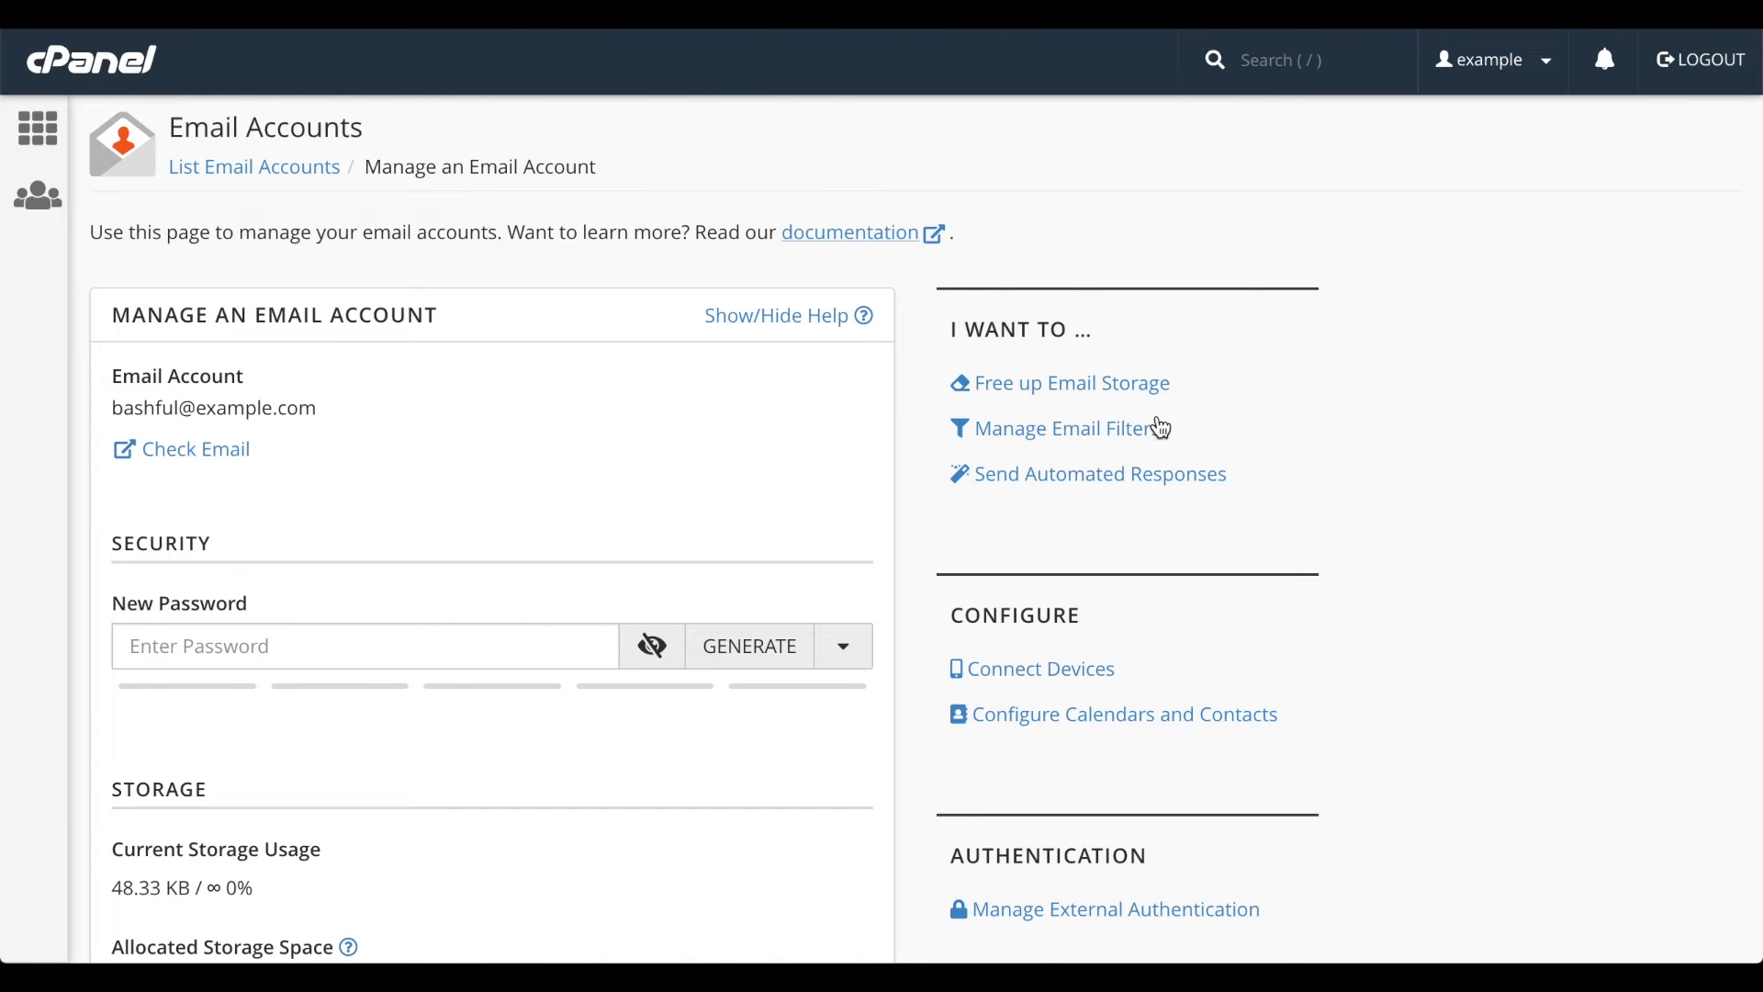
- View the account's cat videos email filter, then open its autoresponders
click(1133, 446)
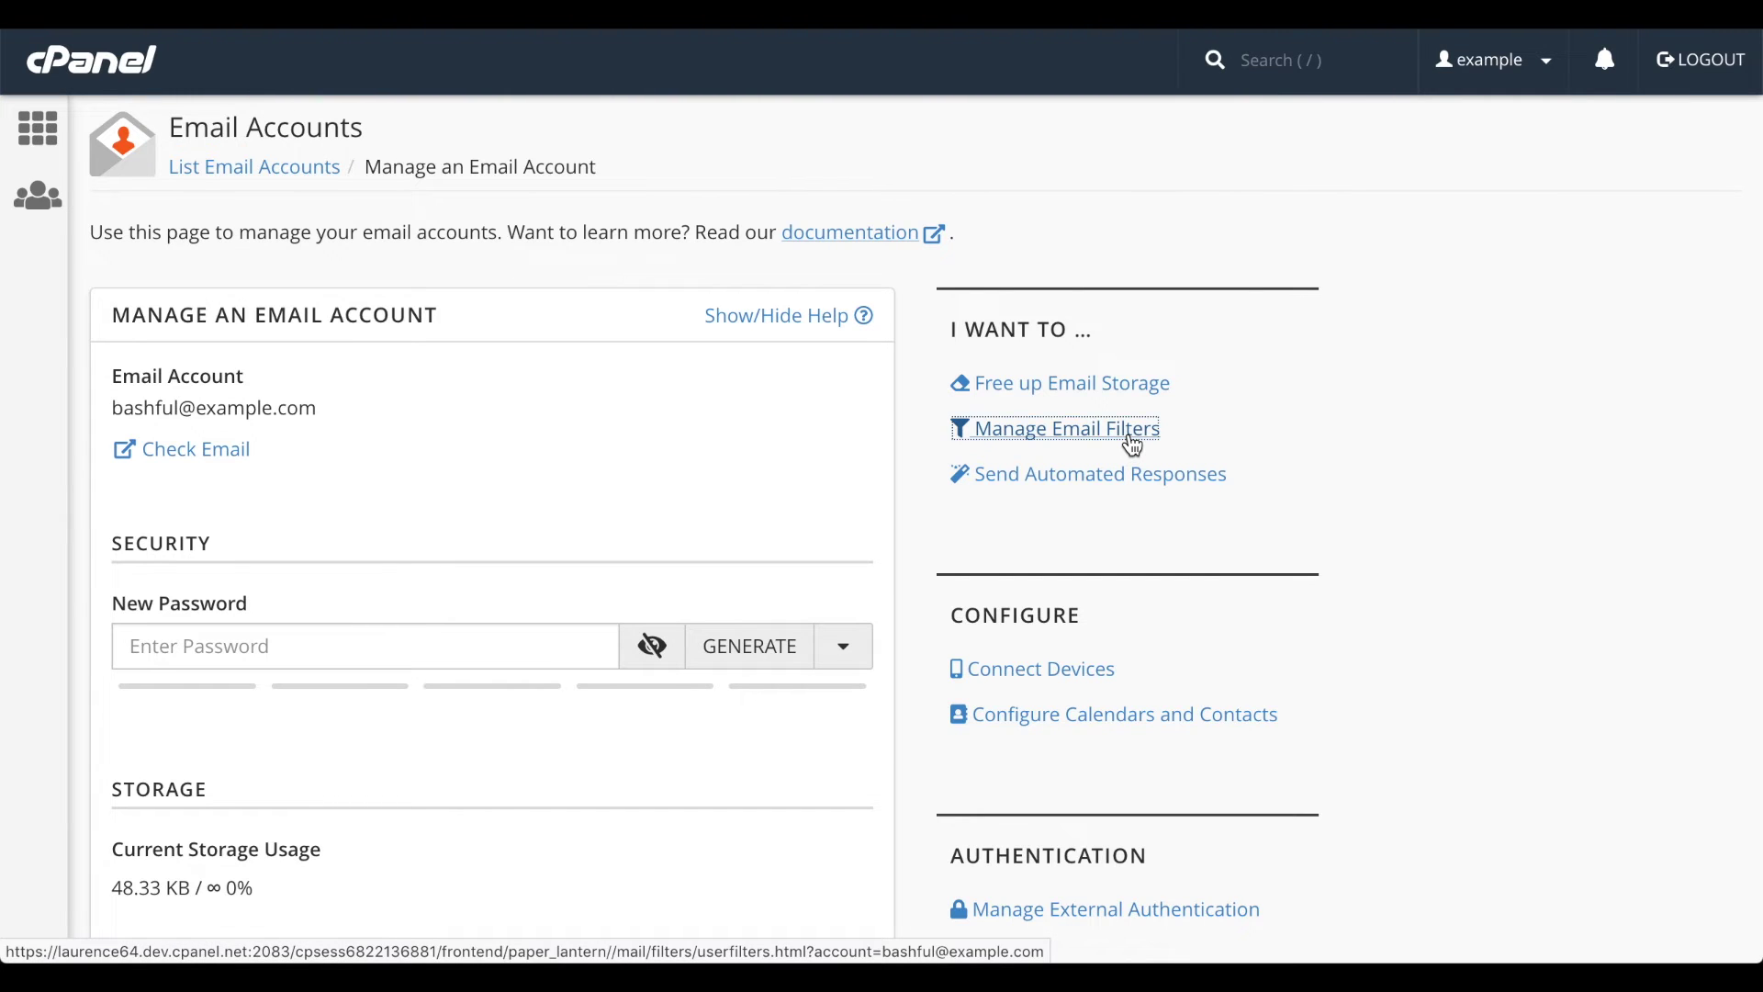
scroll(1131, 440, down, 3)
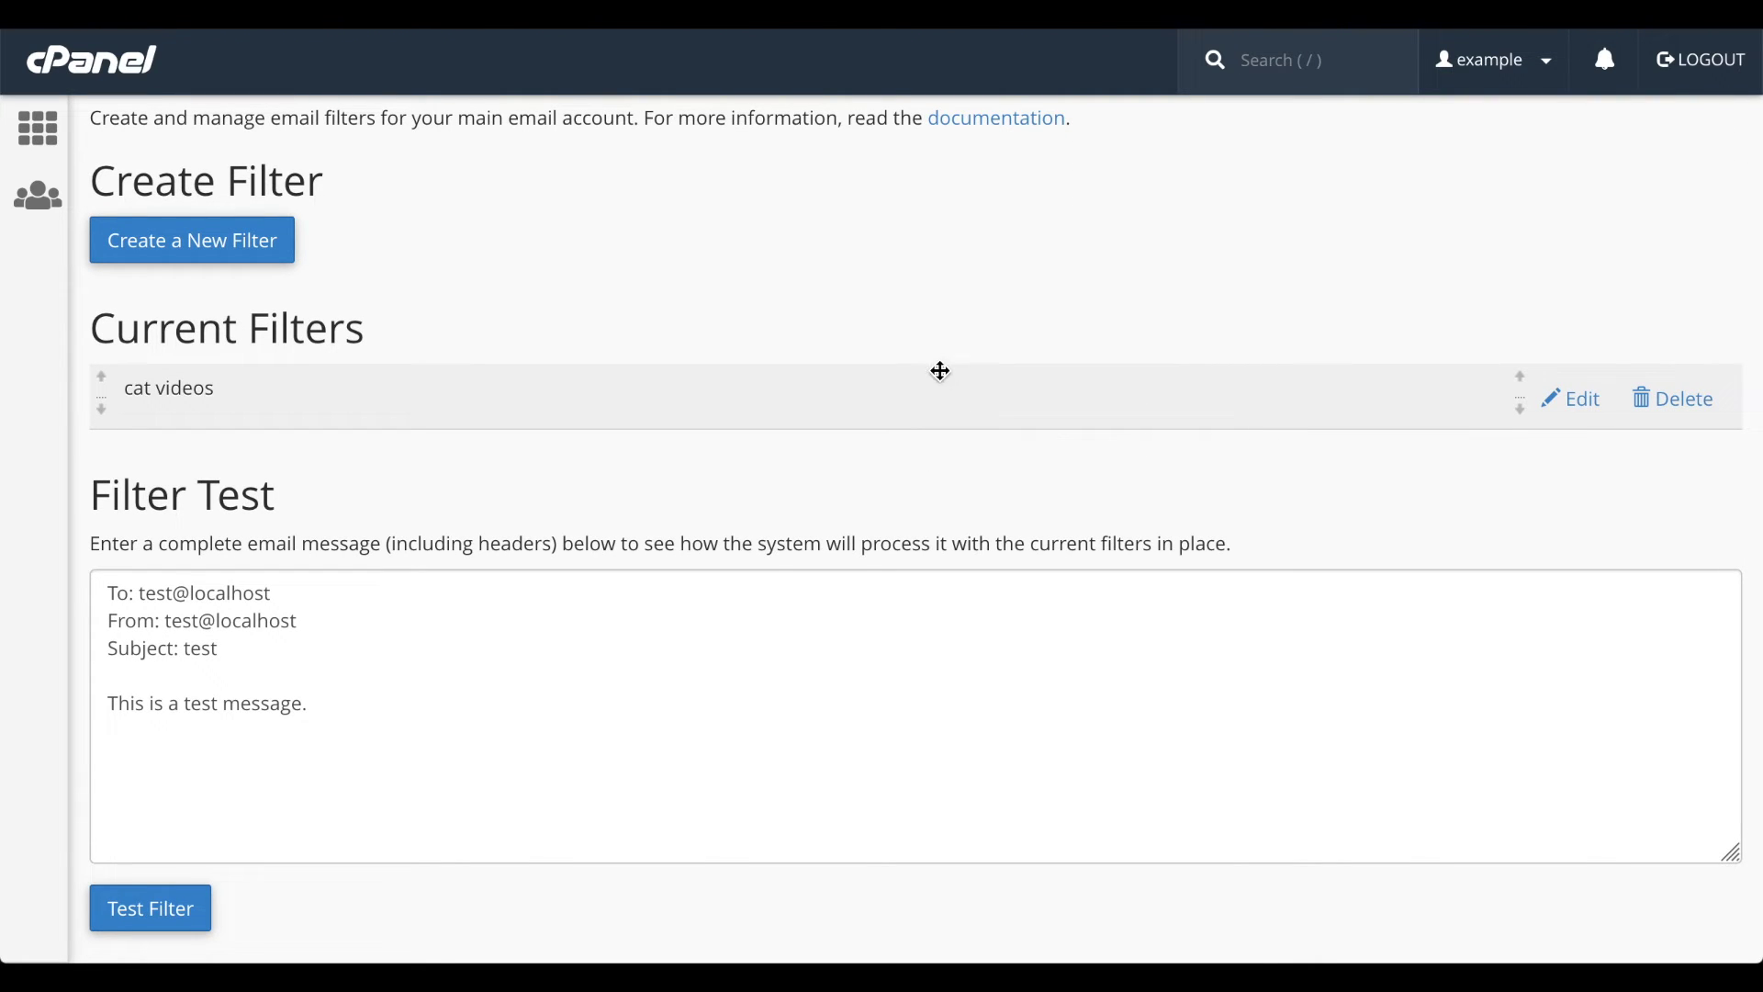
scroll(948, 330, up, 3)
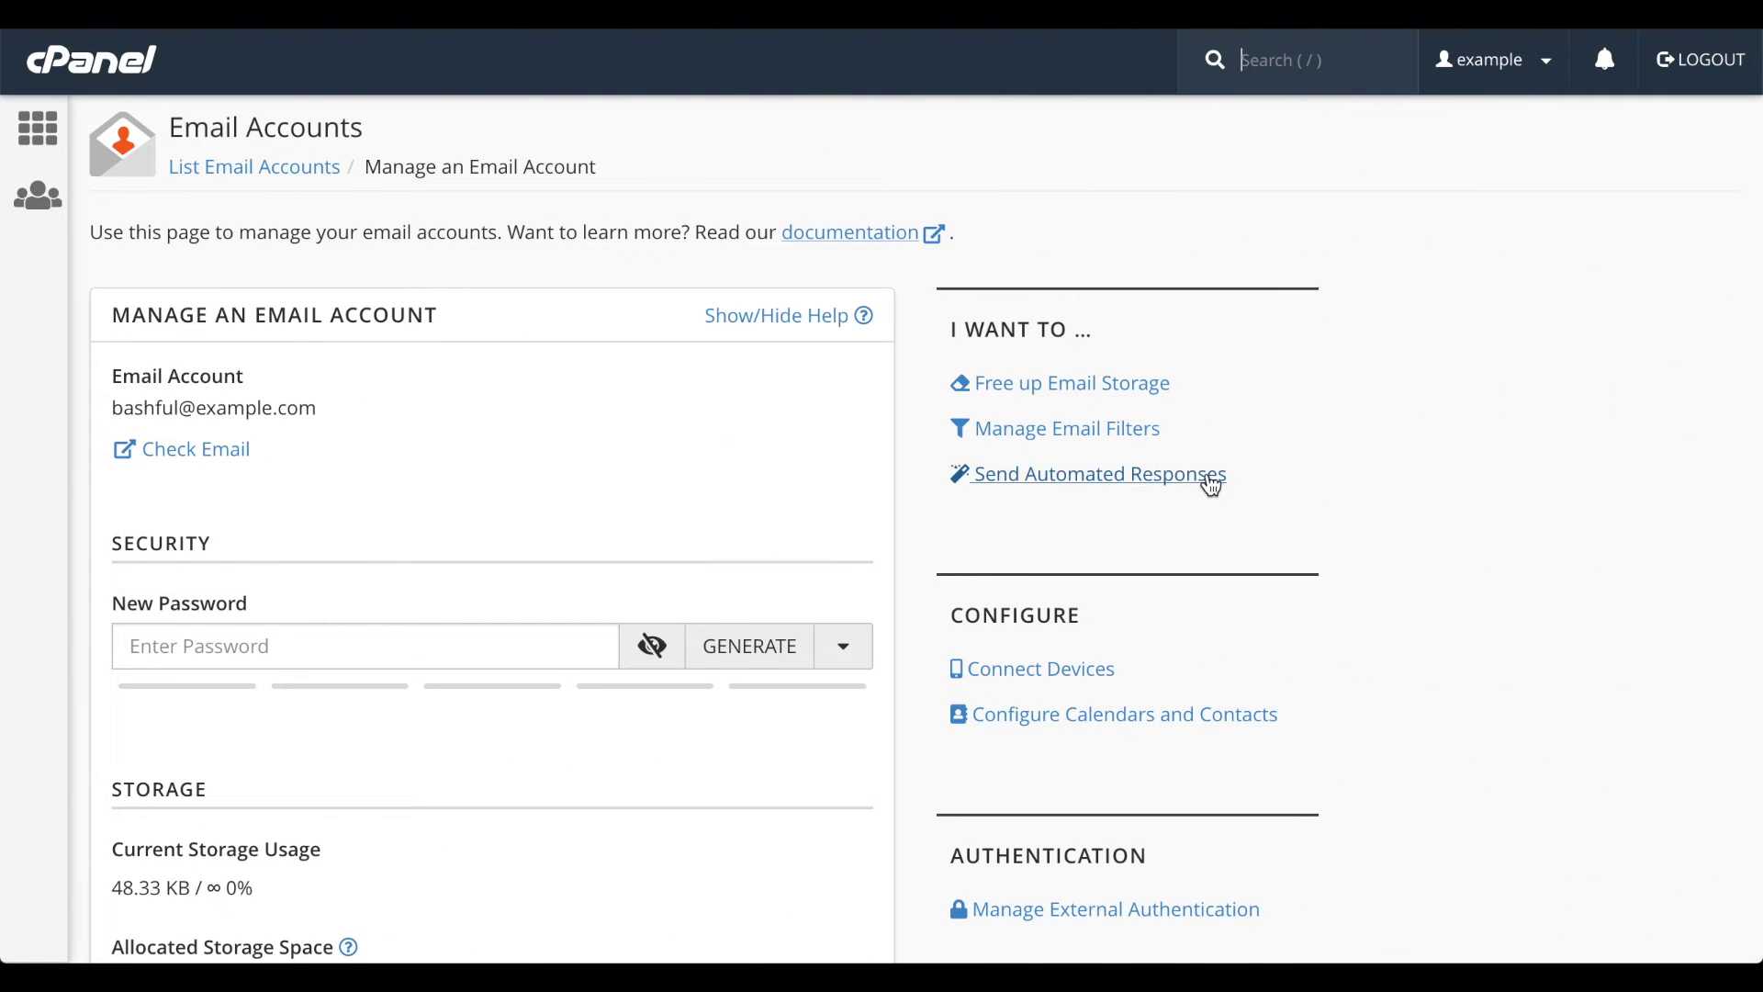
click(1208, 484)
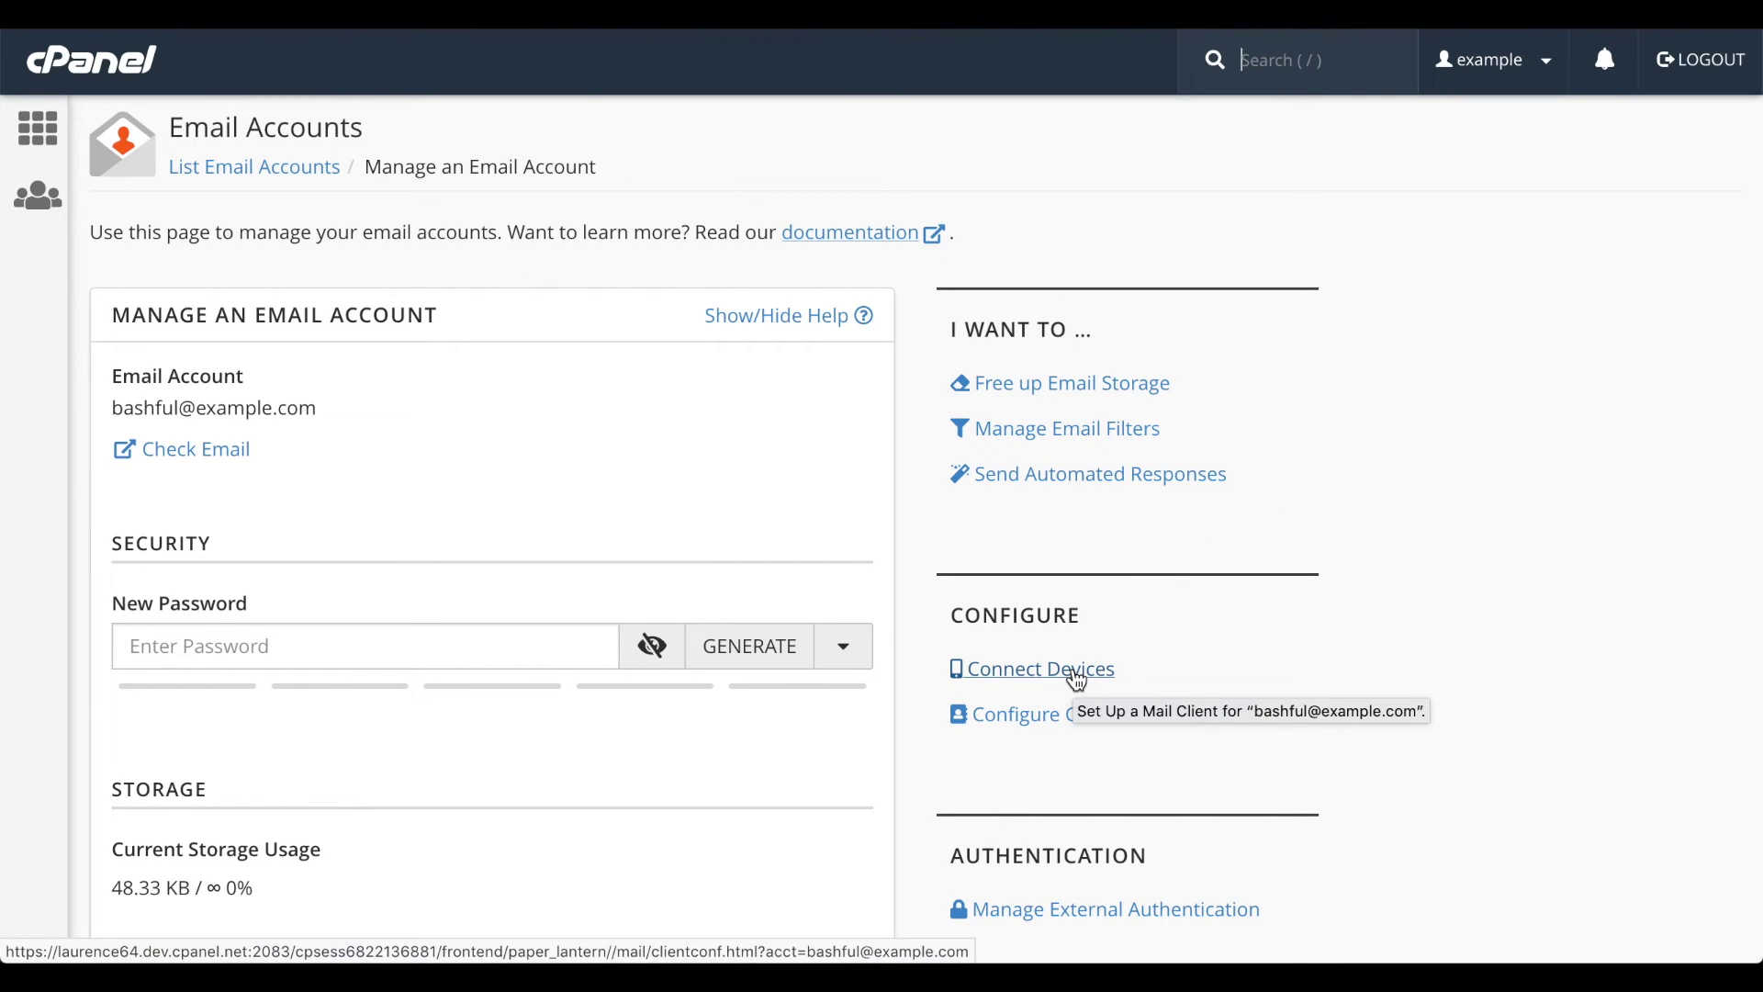
- Open the Set Up Mail Client page for this mailbox
click(1078, 681)
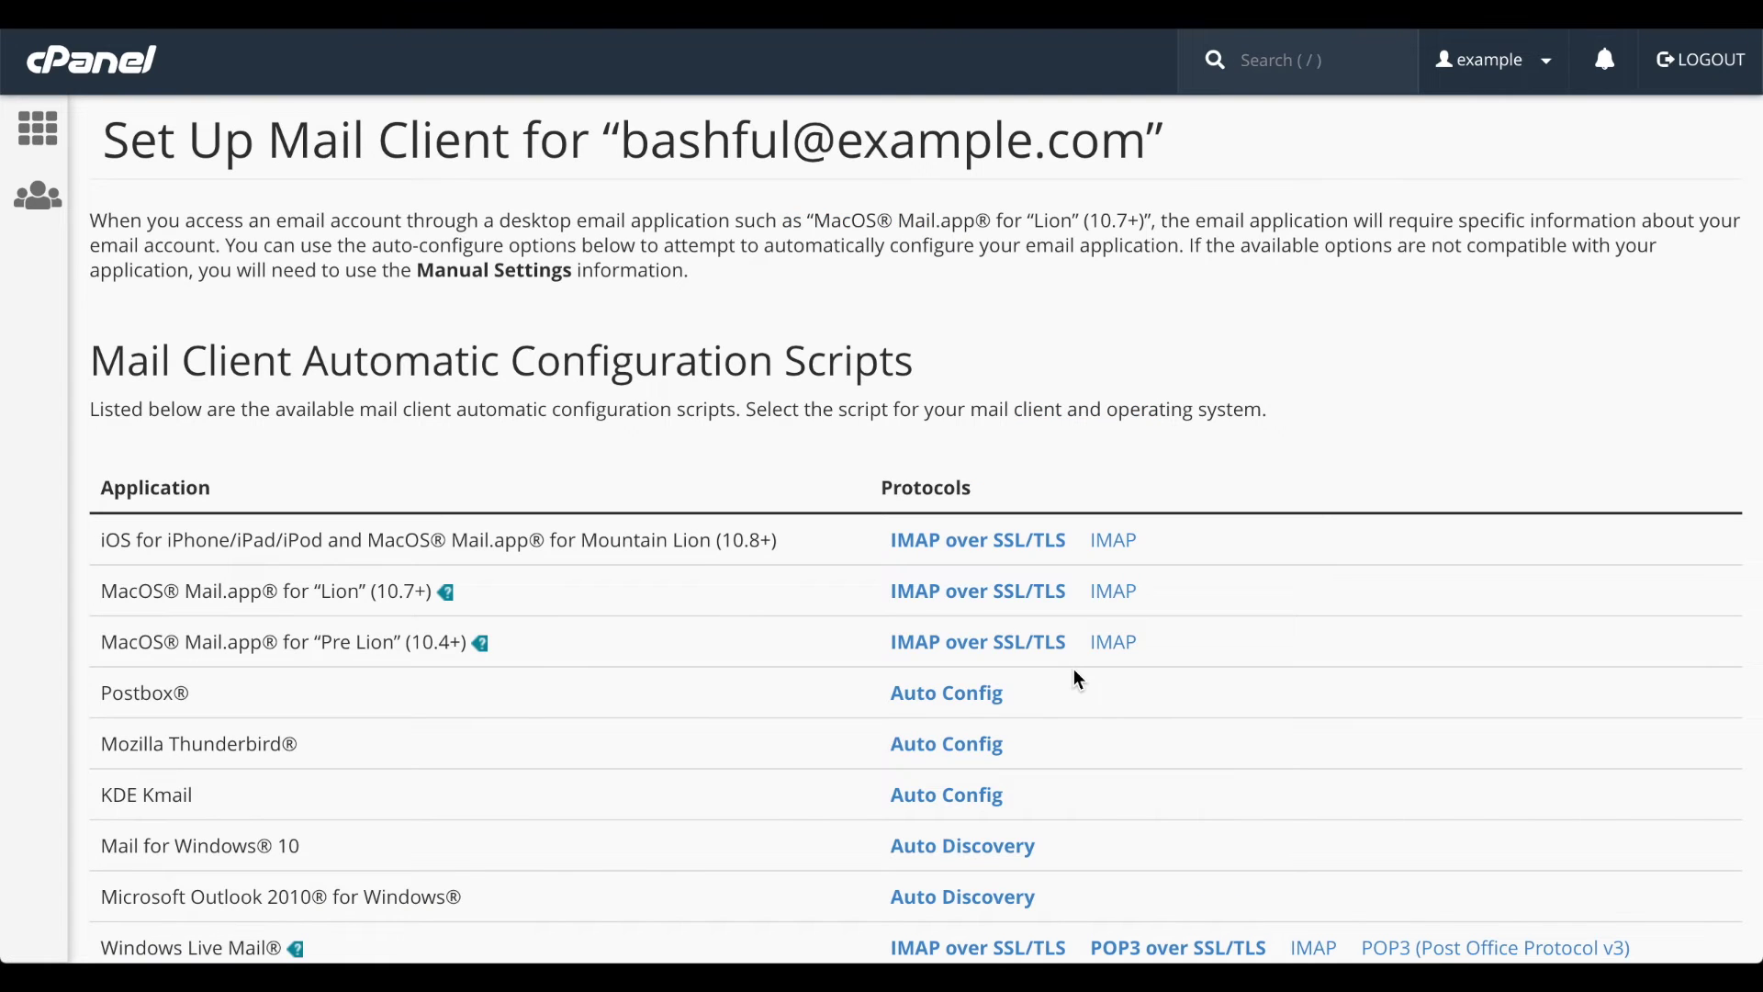
- Start the Outlook Express IMAP over SSL/TLS auto-configuration script, then cancel it
scroll(1078, 681, down, 5)
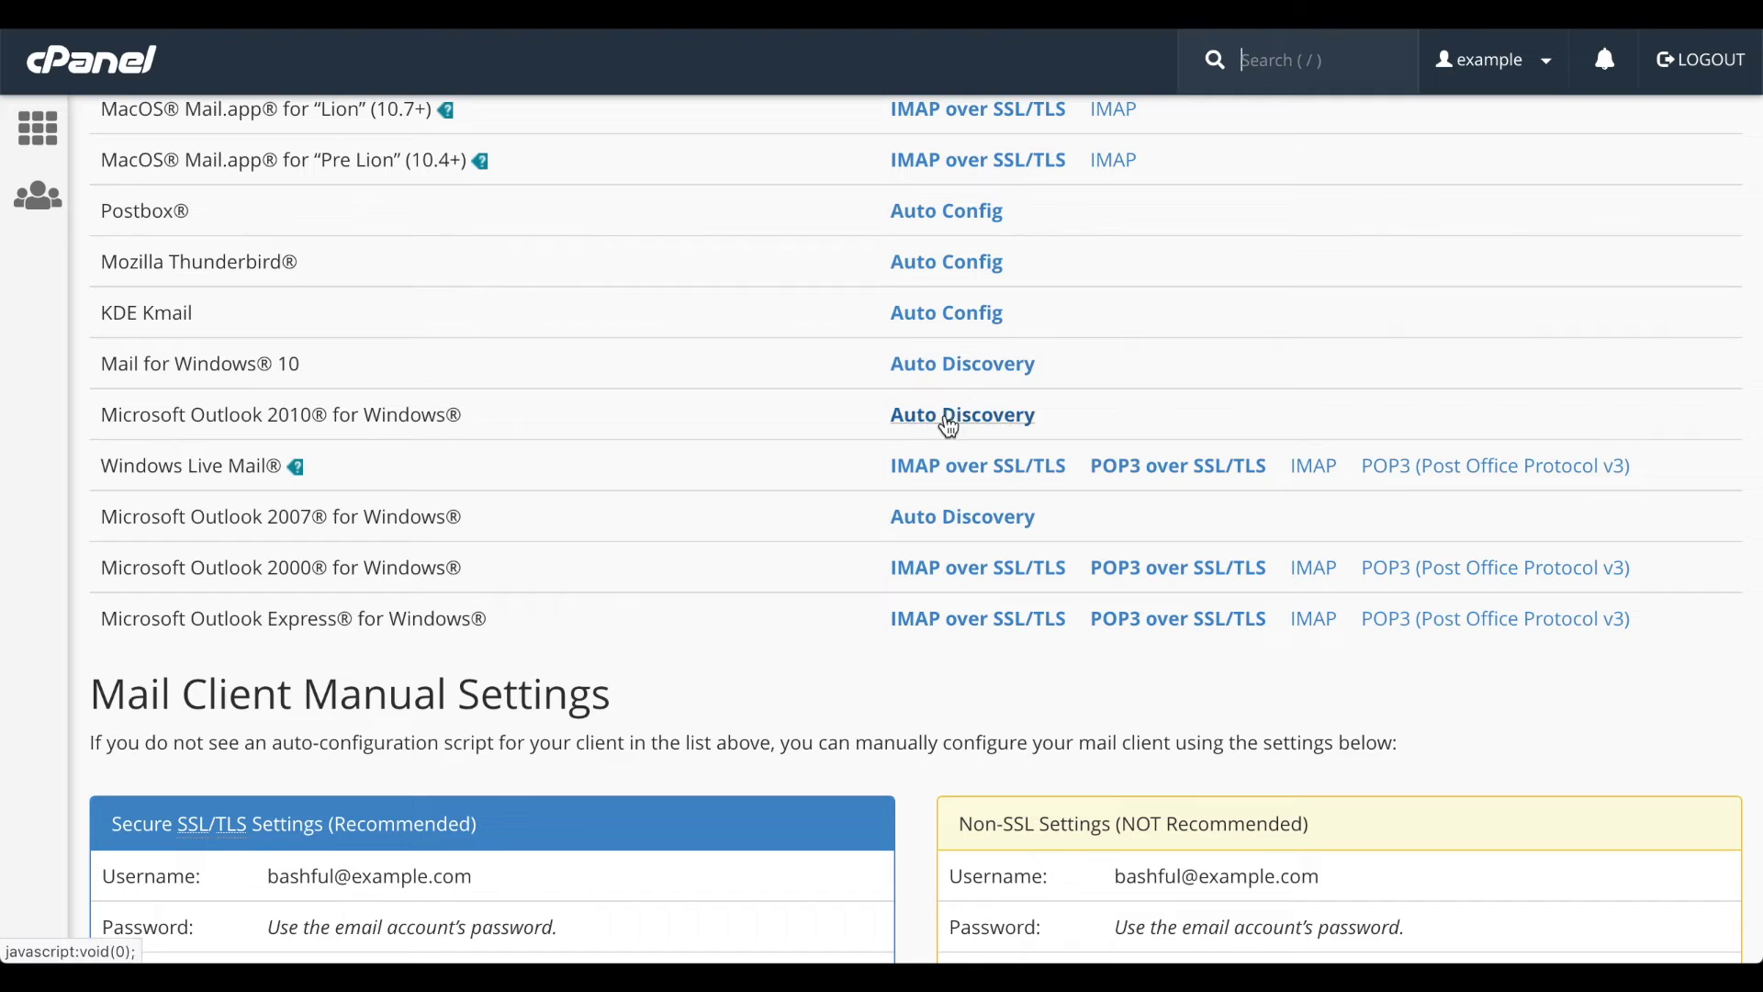
click(1042, 621)
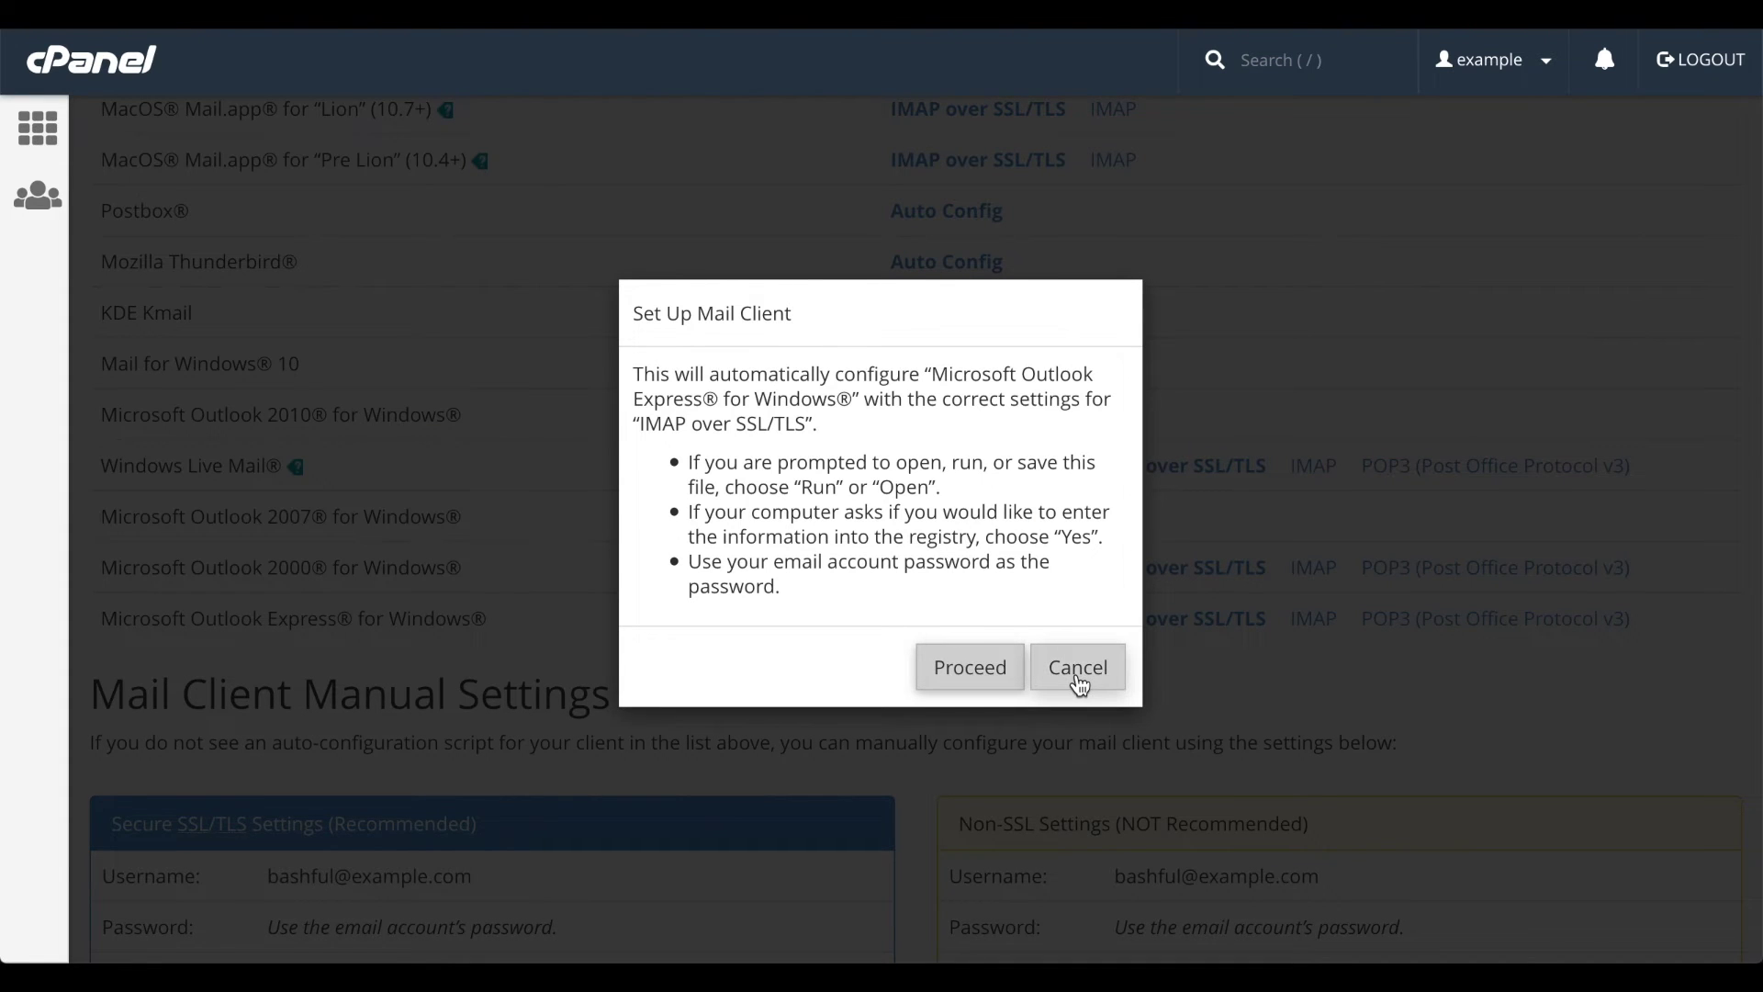
click(1078, 670)
- Enter a recipient e-mail address for the mailbox's configuration instructions
scroll(1084, 686, down, 1)
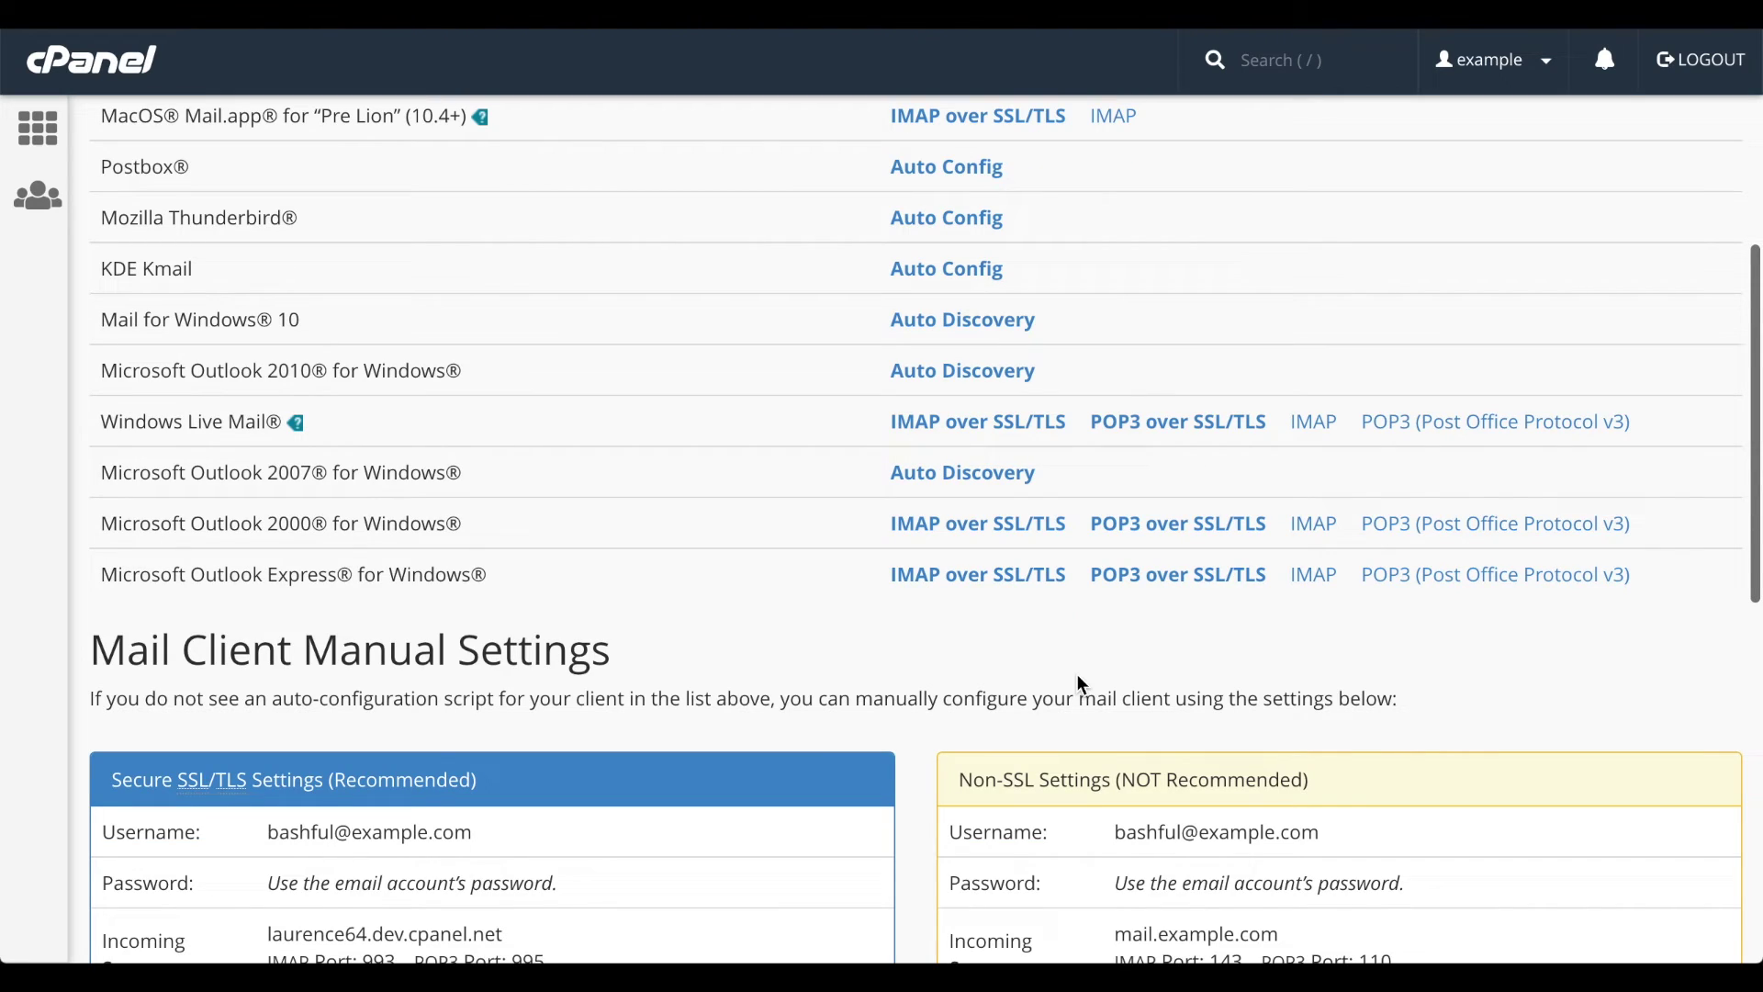
scroll(1077, 677, down, 5)
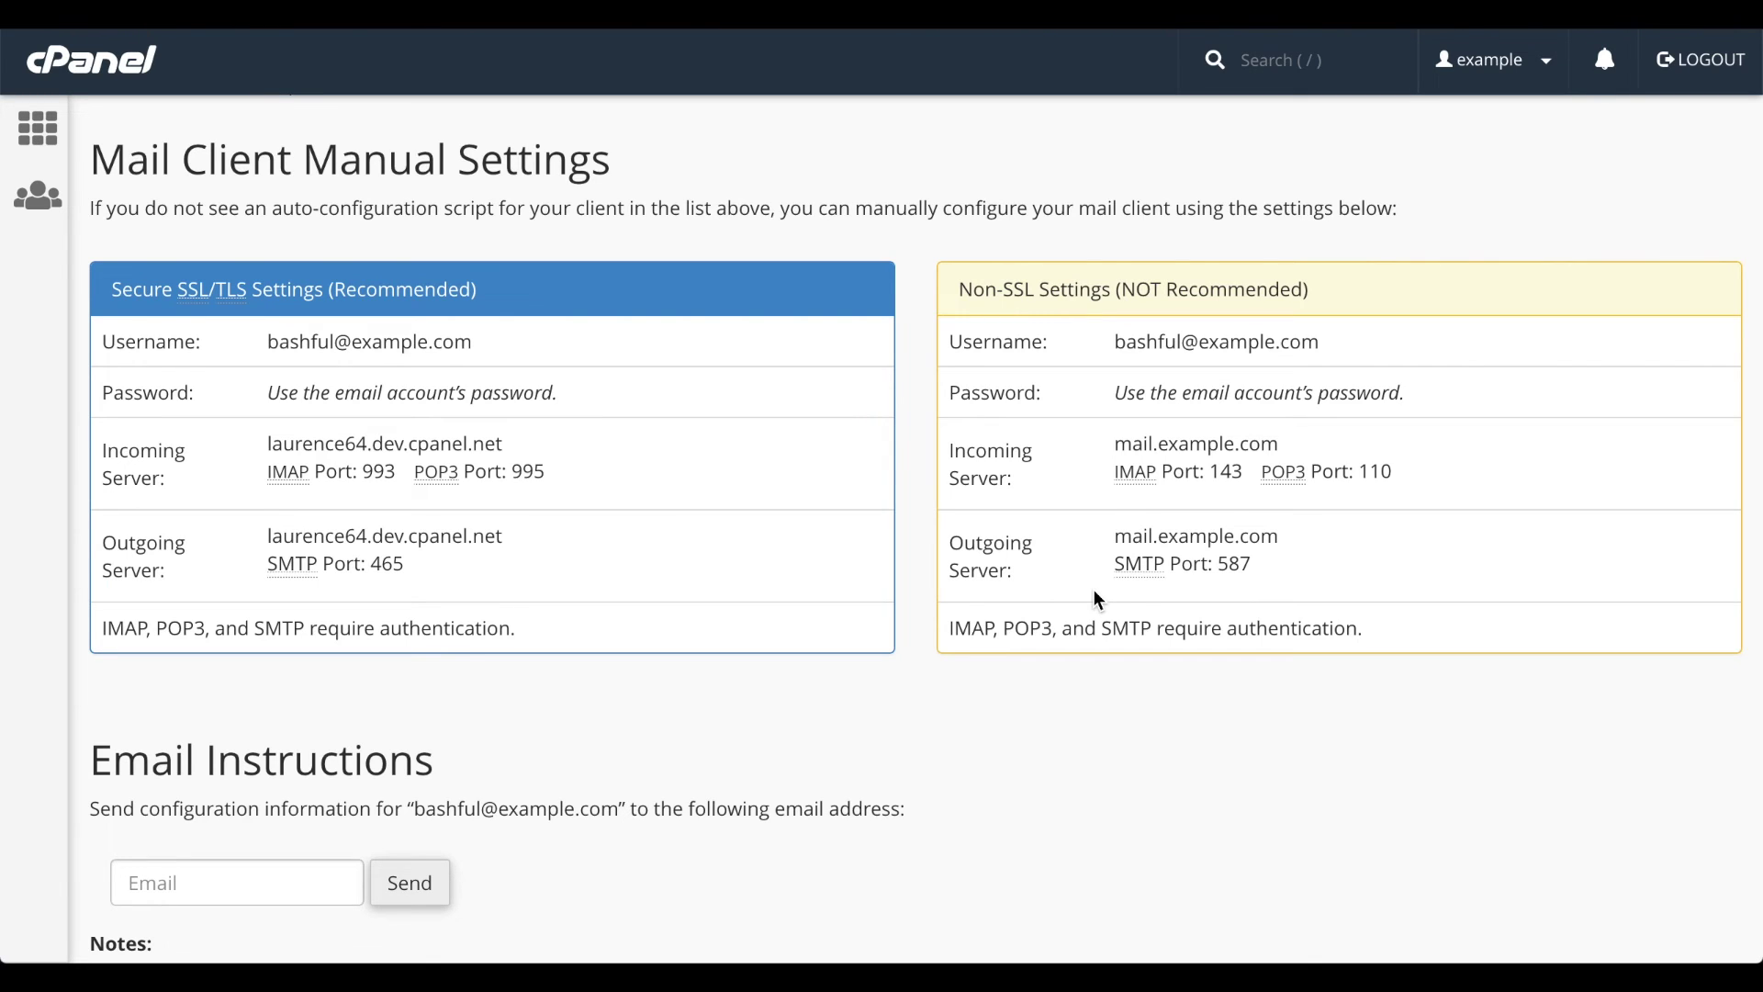
scroll(1100, 602, down, 3)
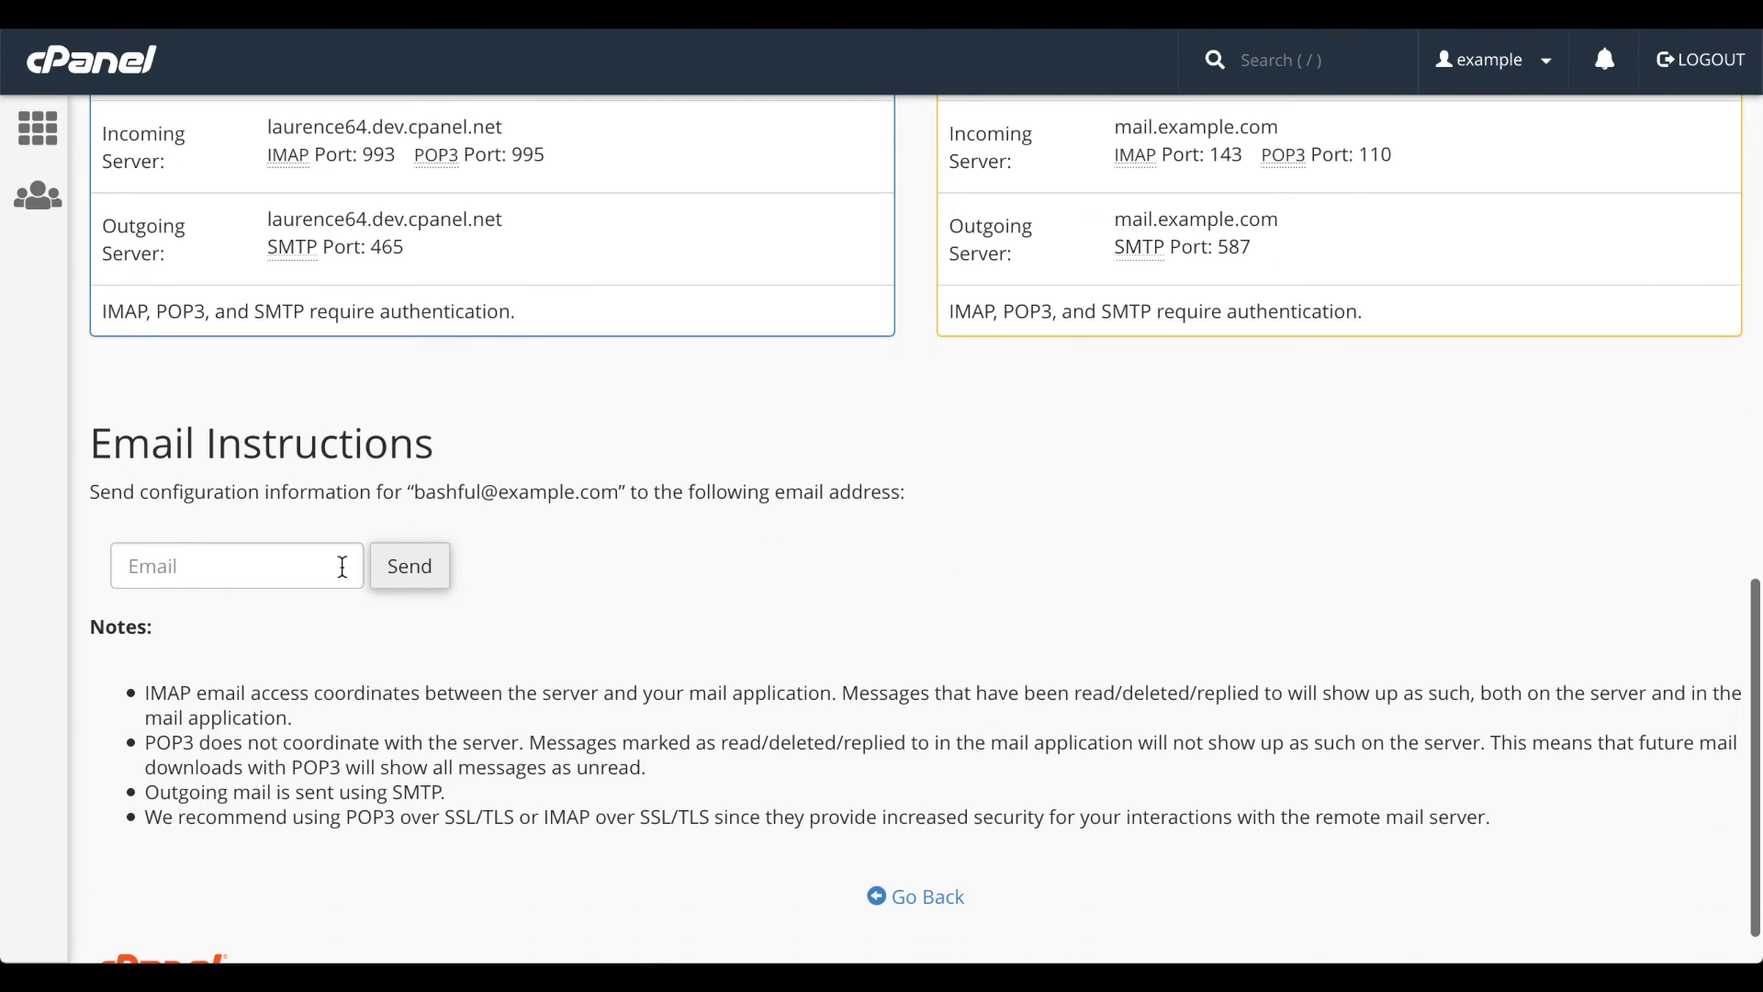
click(342, 566)
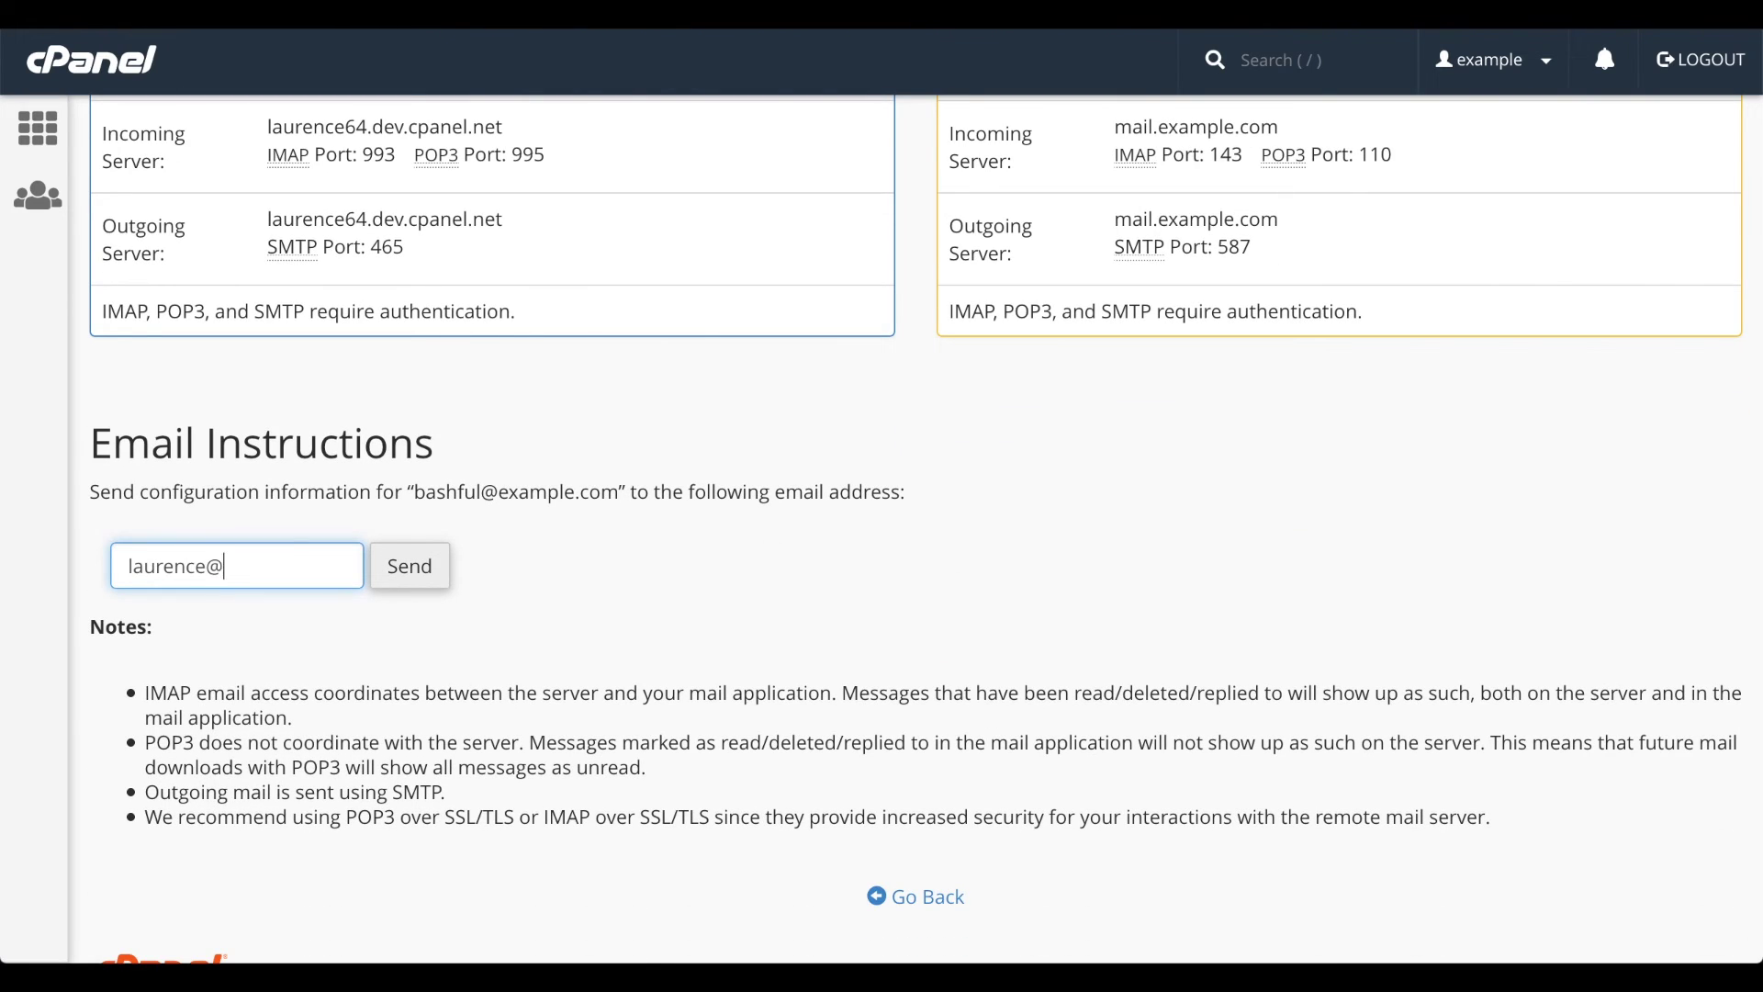
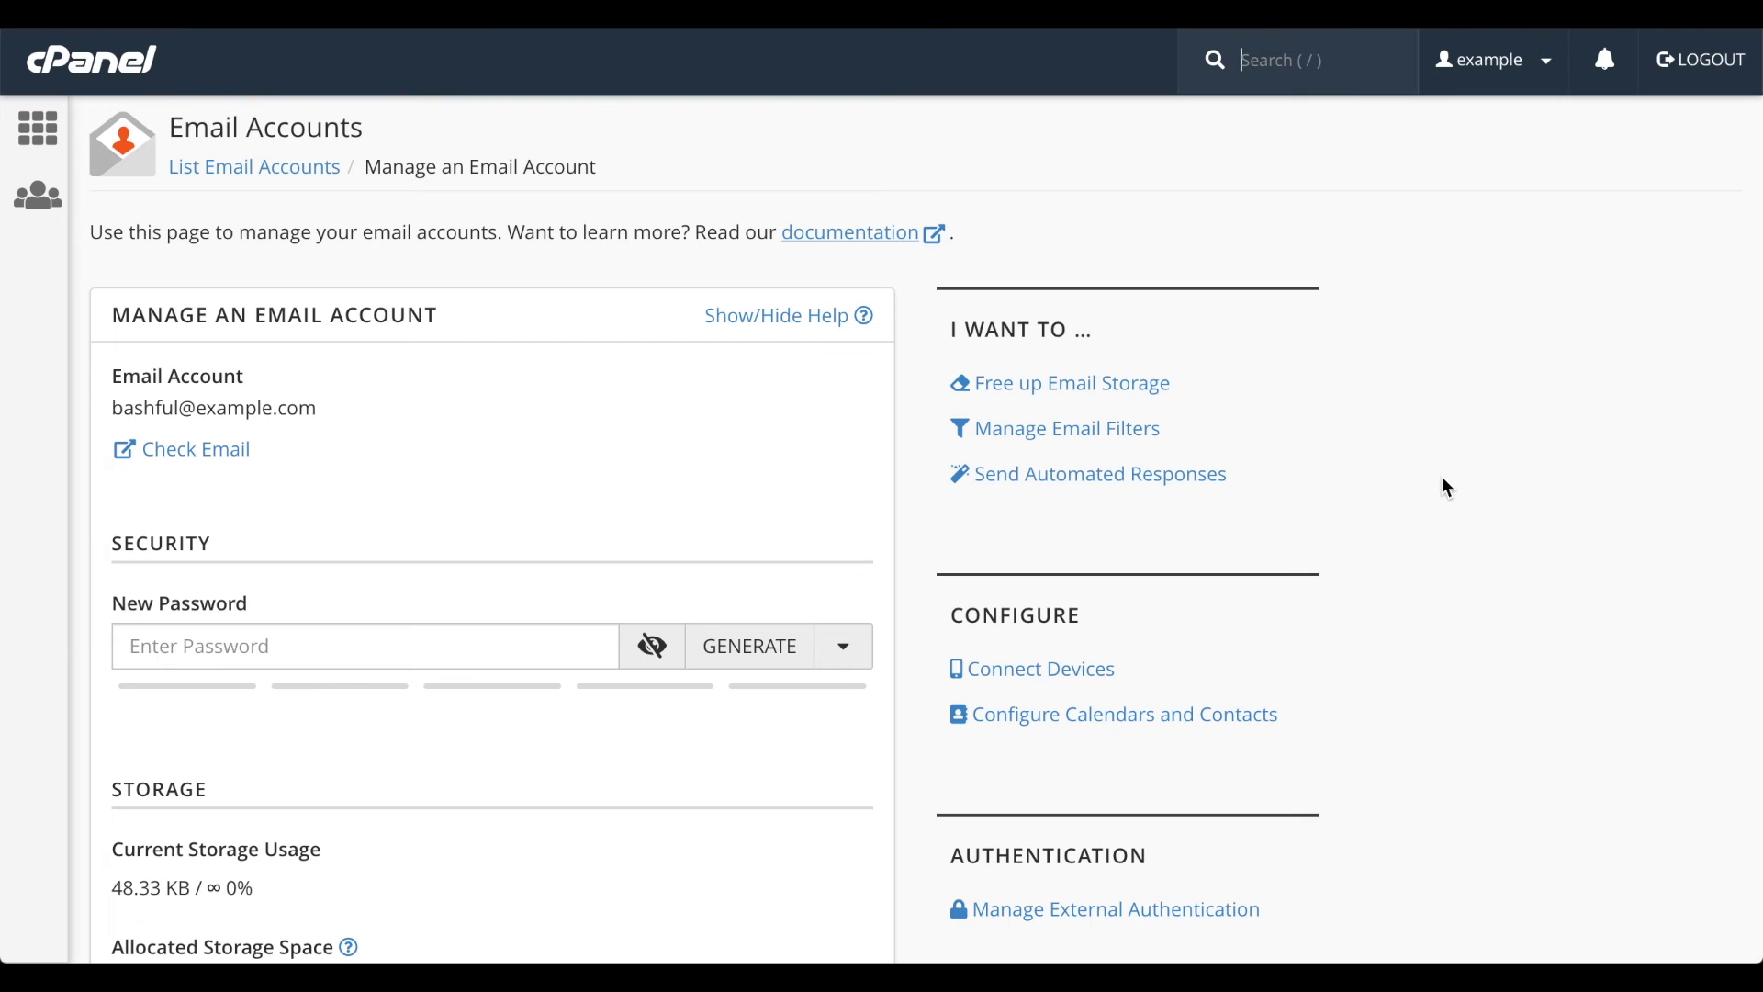
- Check the mailbox's External Authentication page for linked accounts (none), then go back
scroll(1444, 481, down, 4)
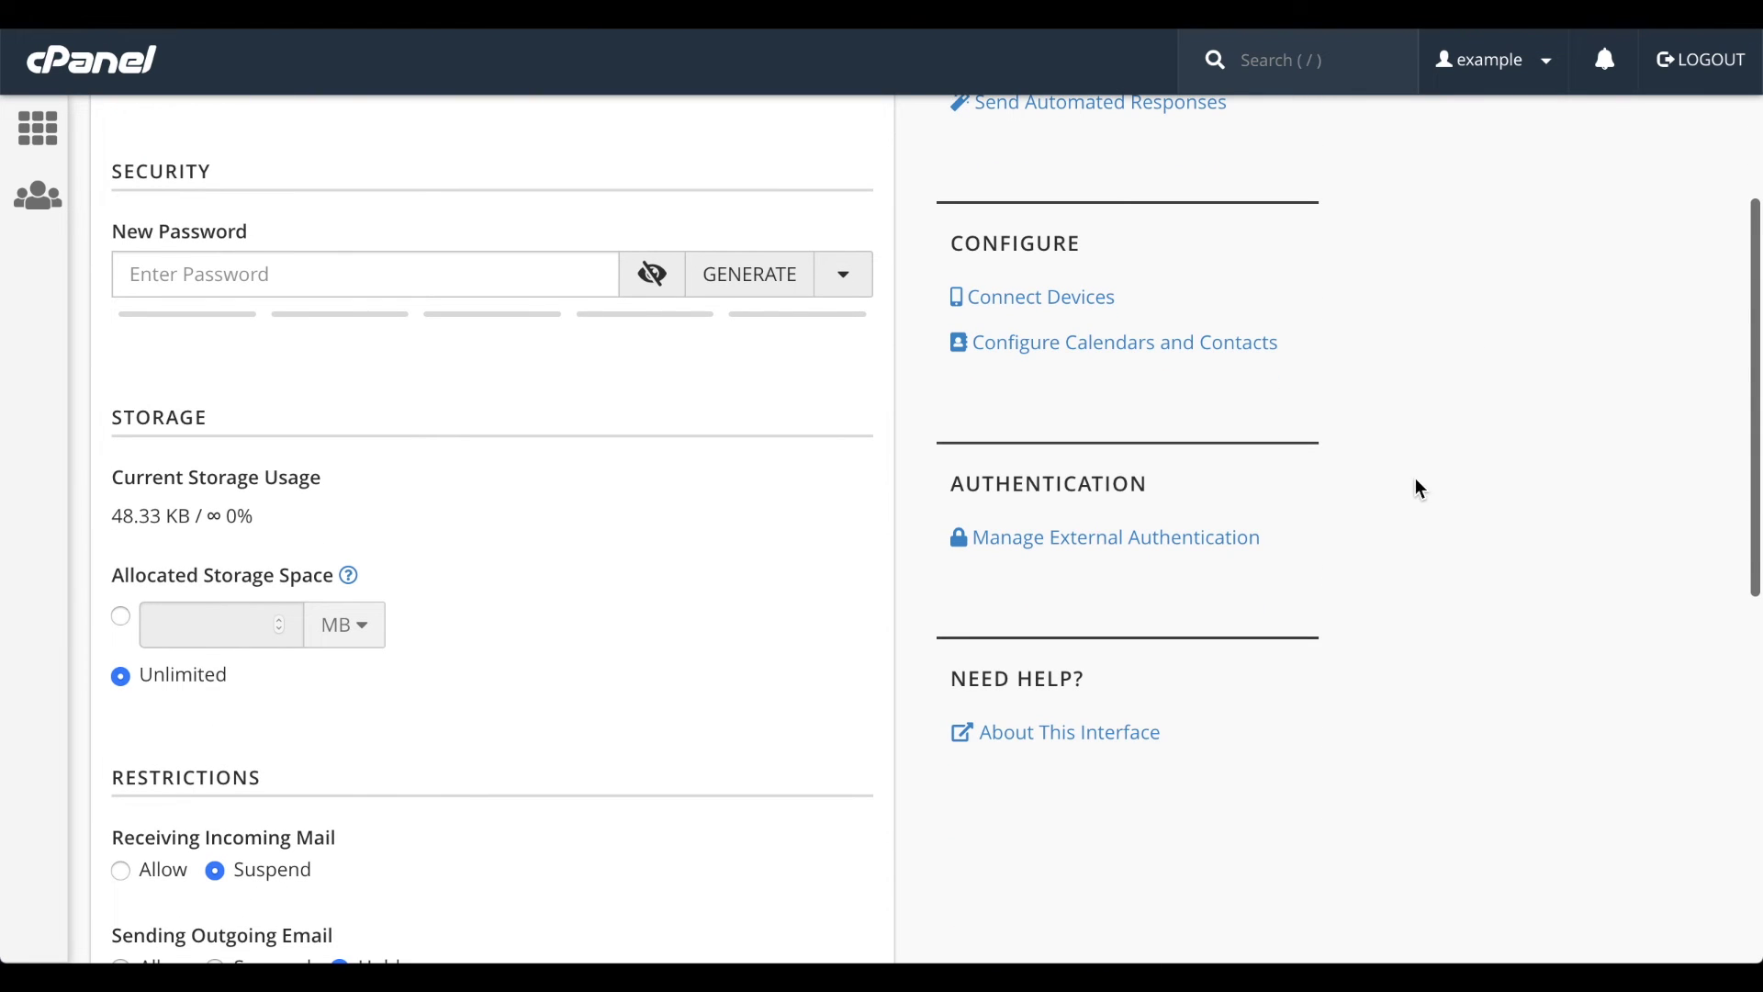
click(1212, 549)
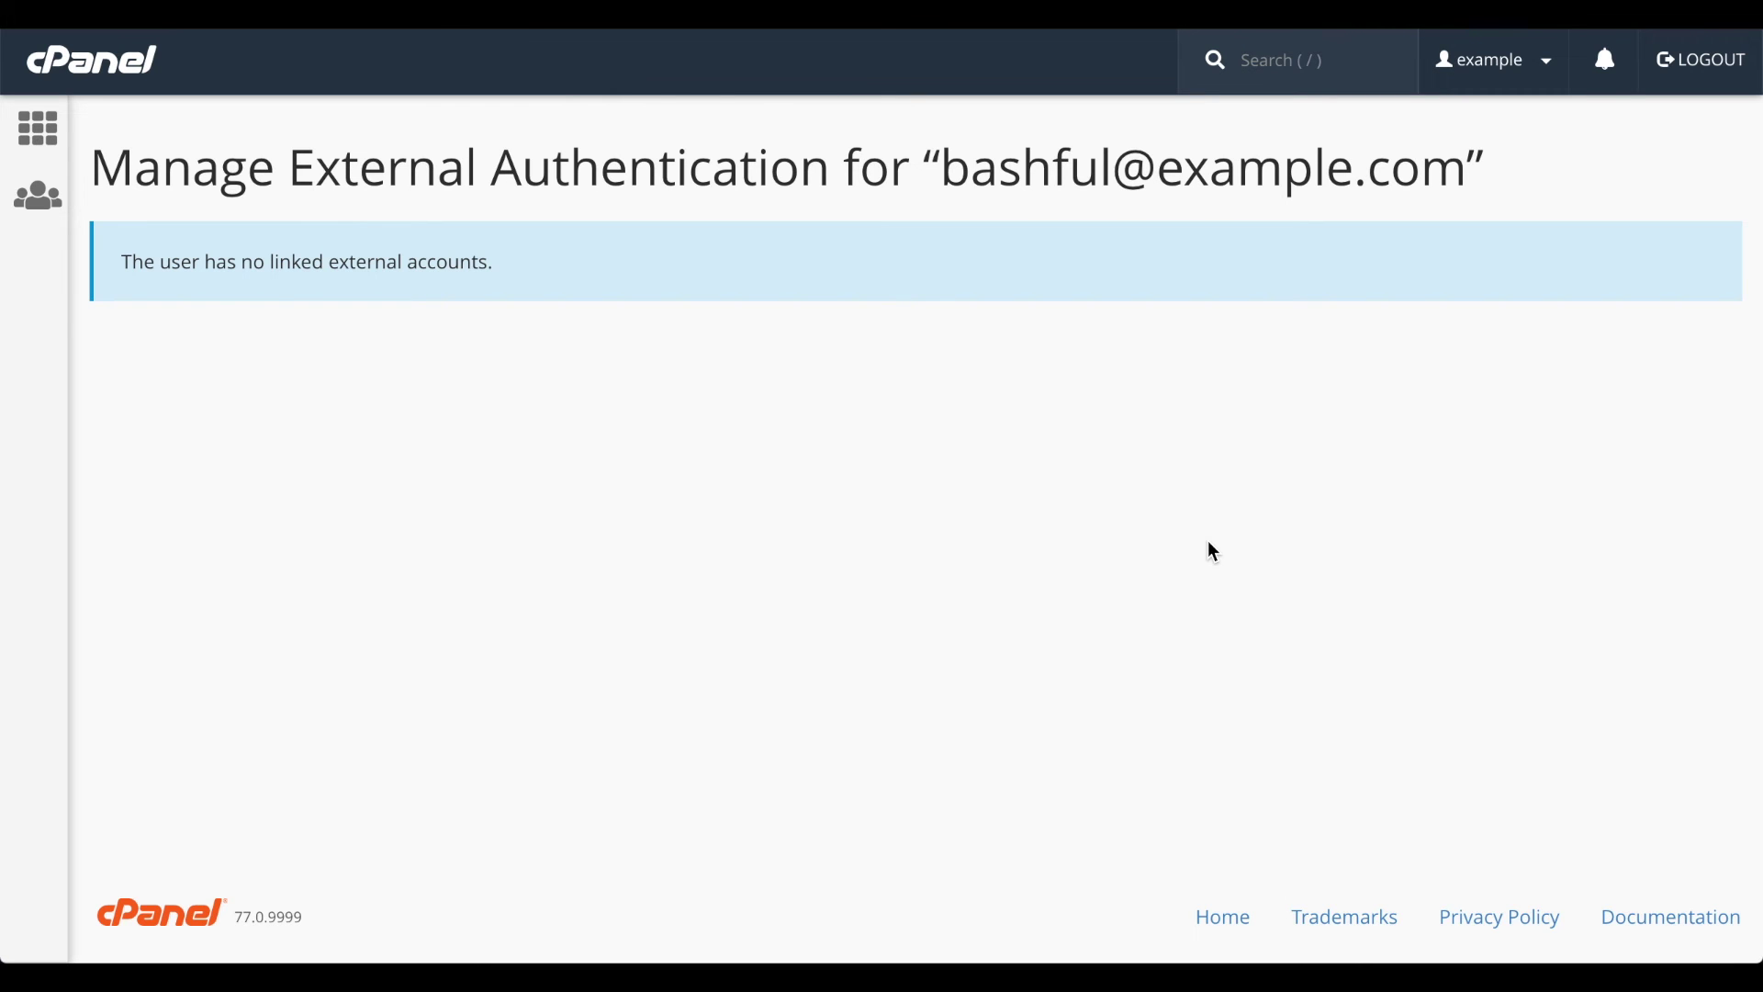
key(alt+Left)
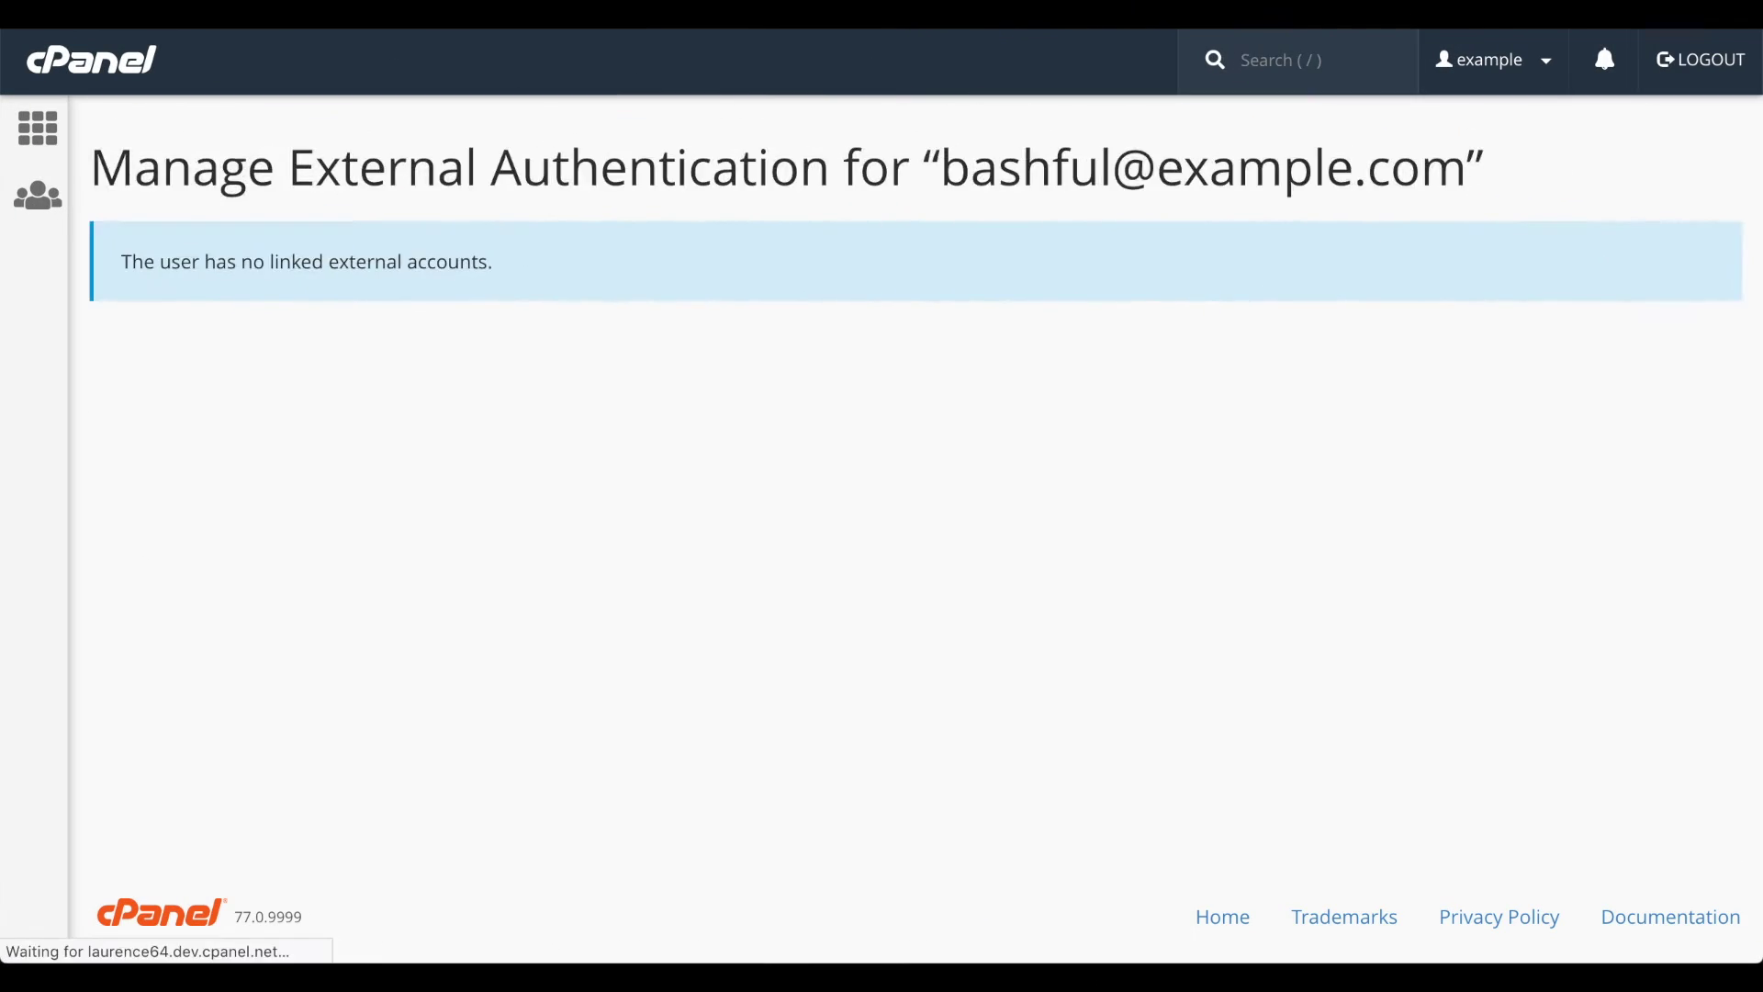
- Open the default email account's management page and toggle Shared Address Book sharing off and on again
click(295, 168)
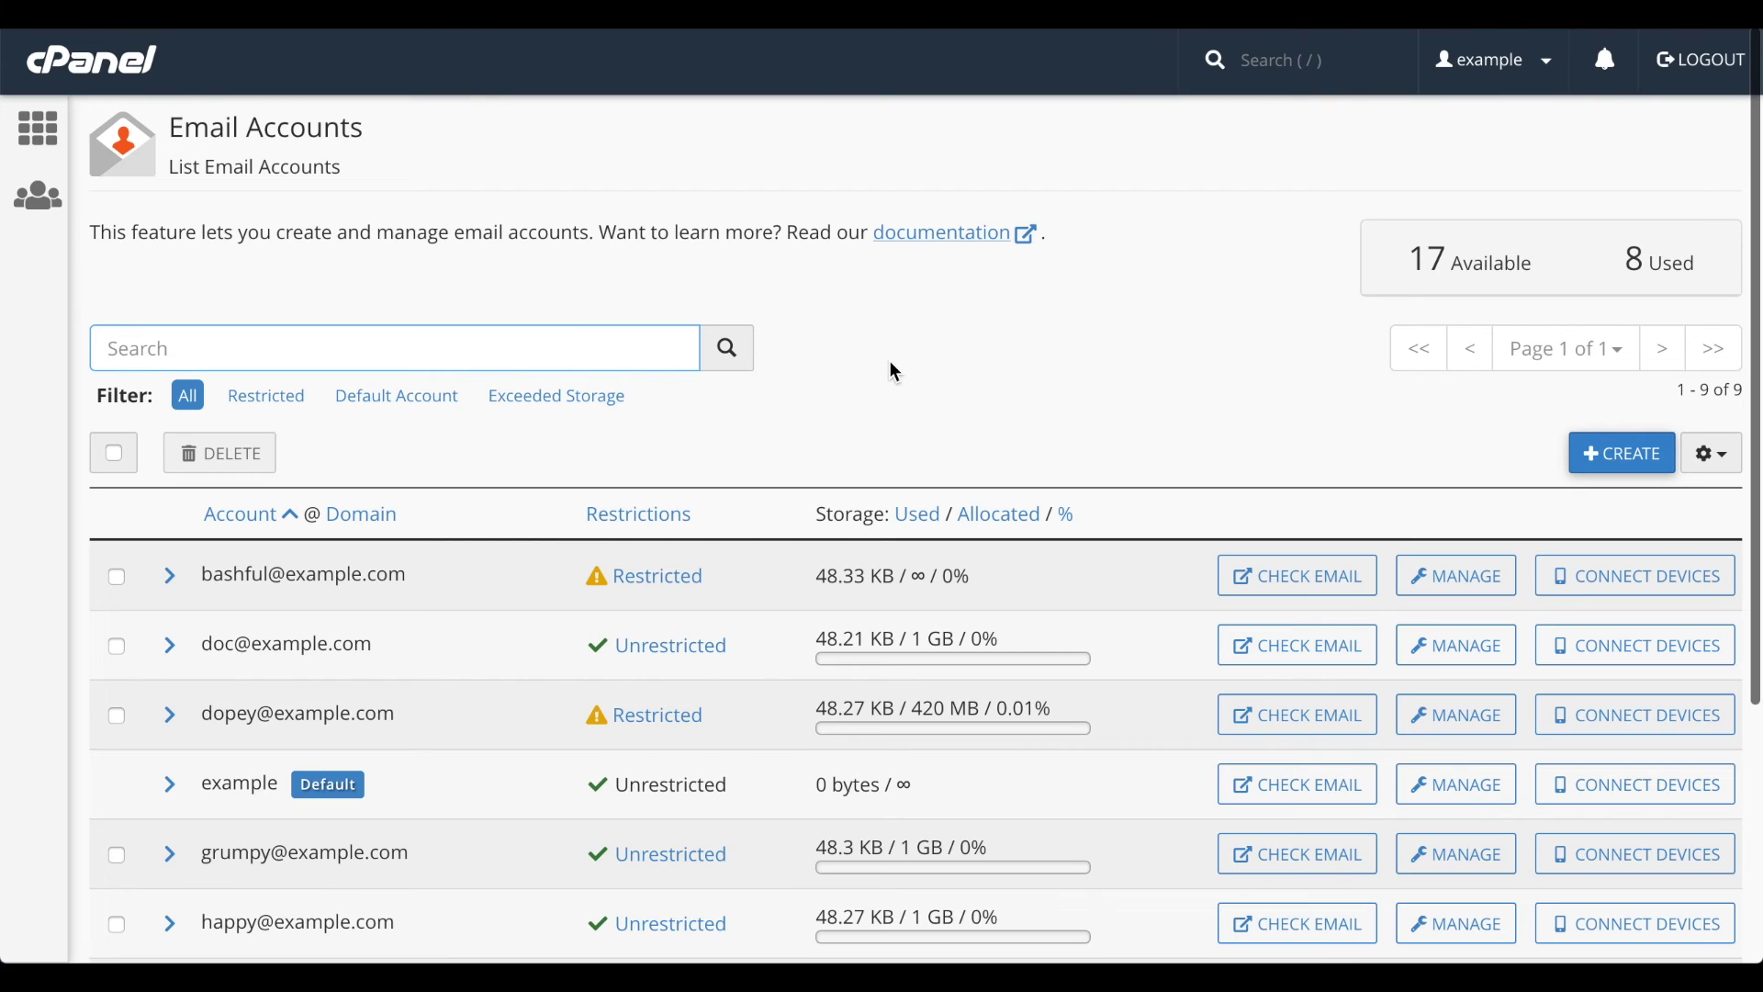
click(1449, 788)
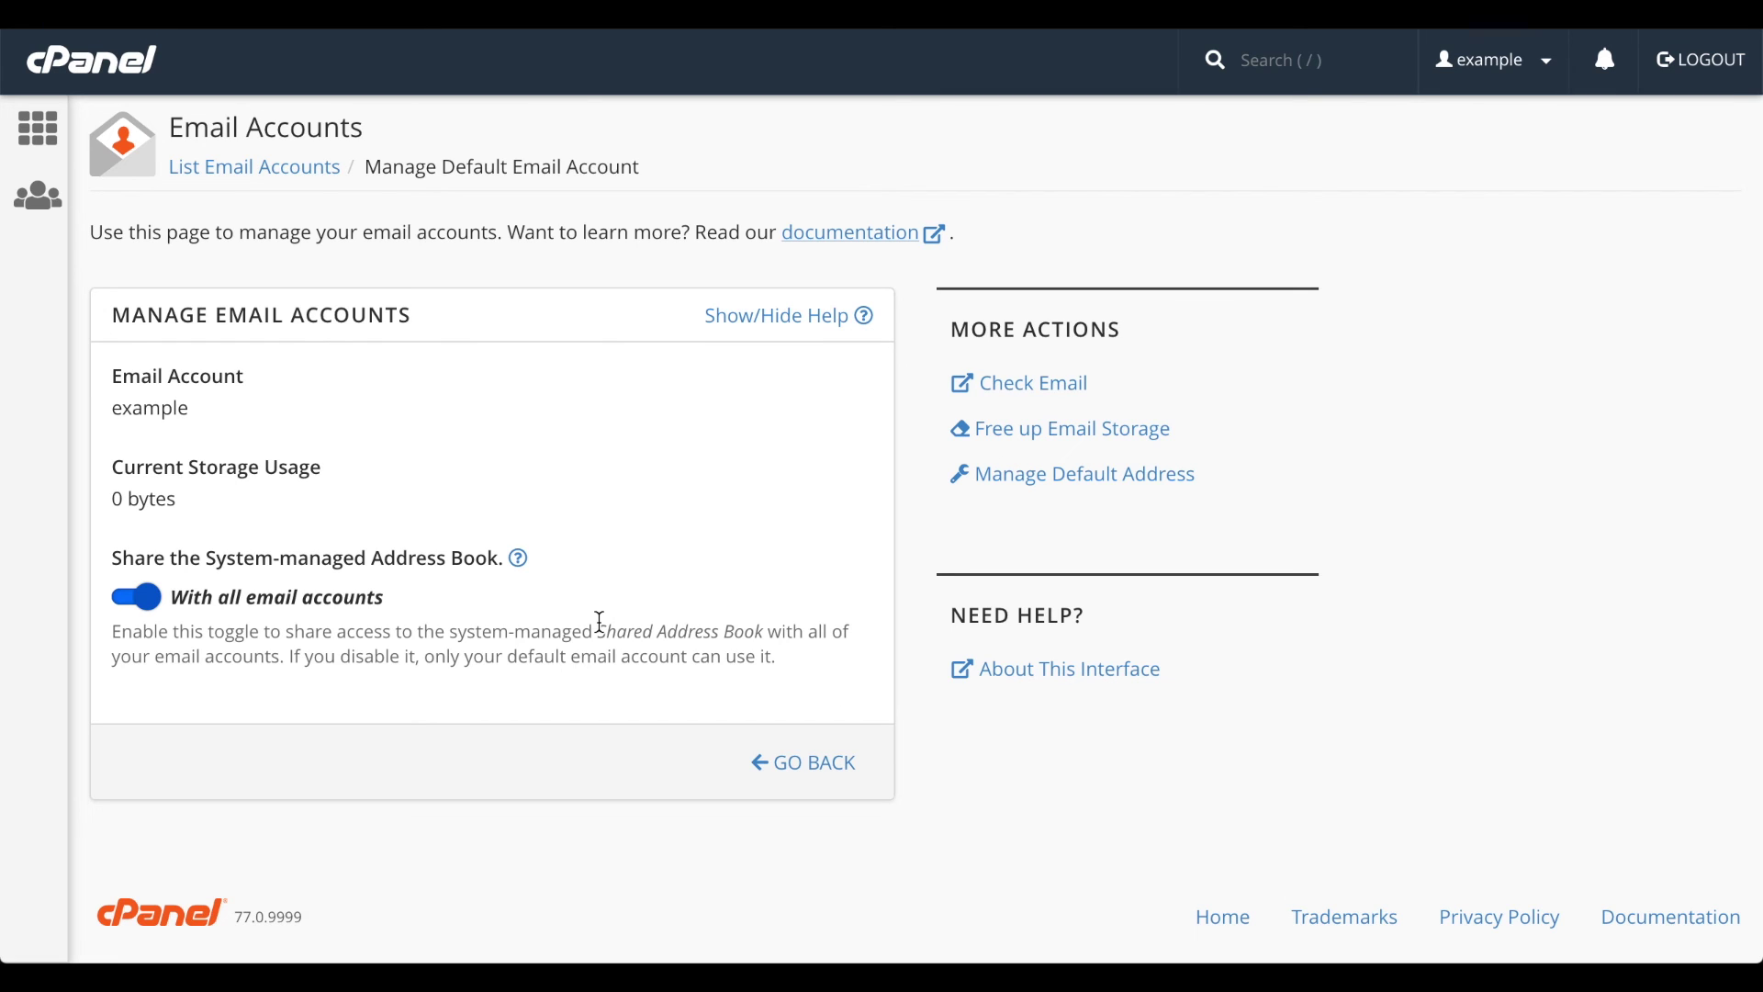
click(139, 598)
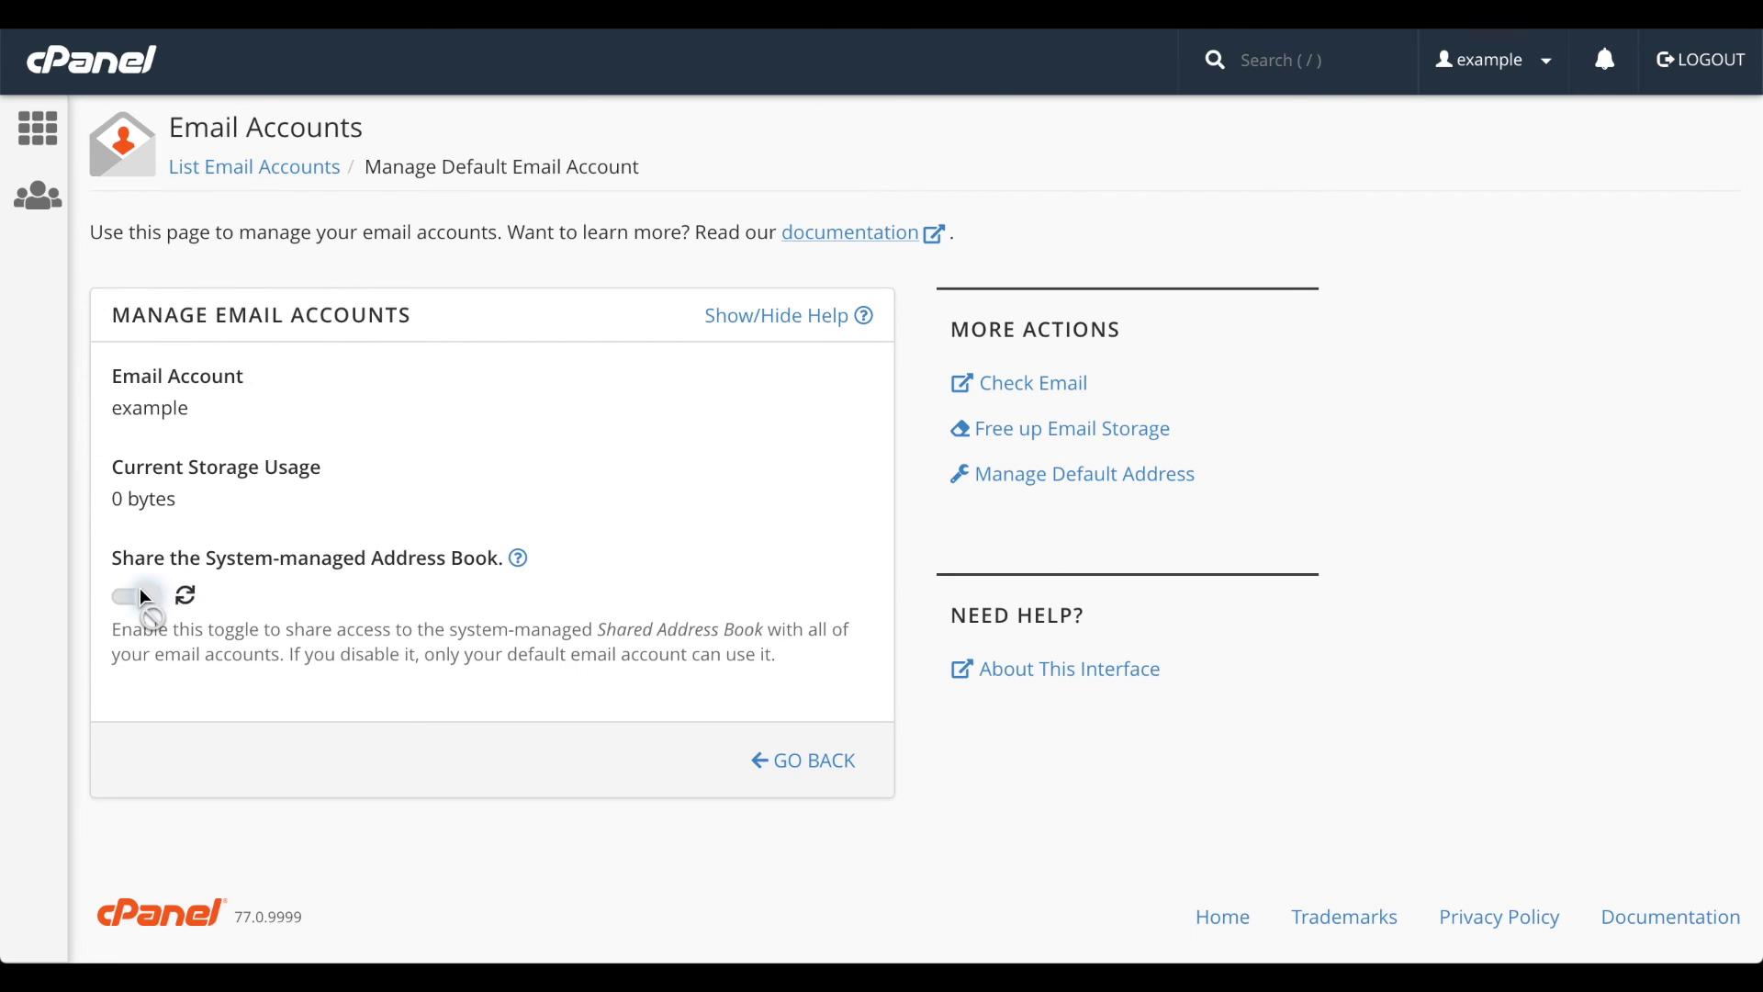
click(143, 598)
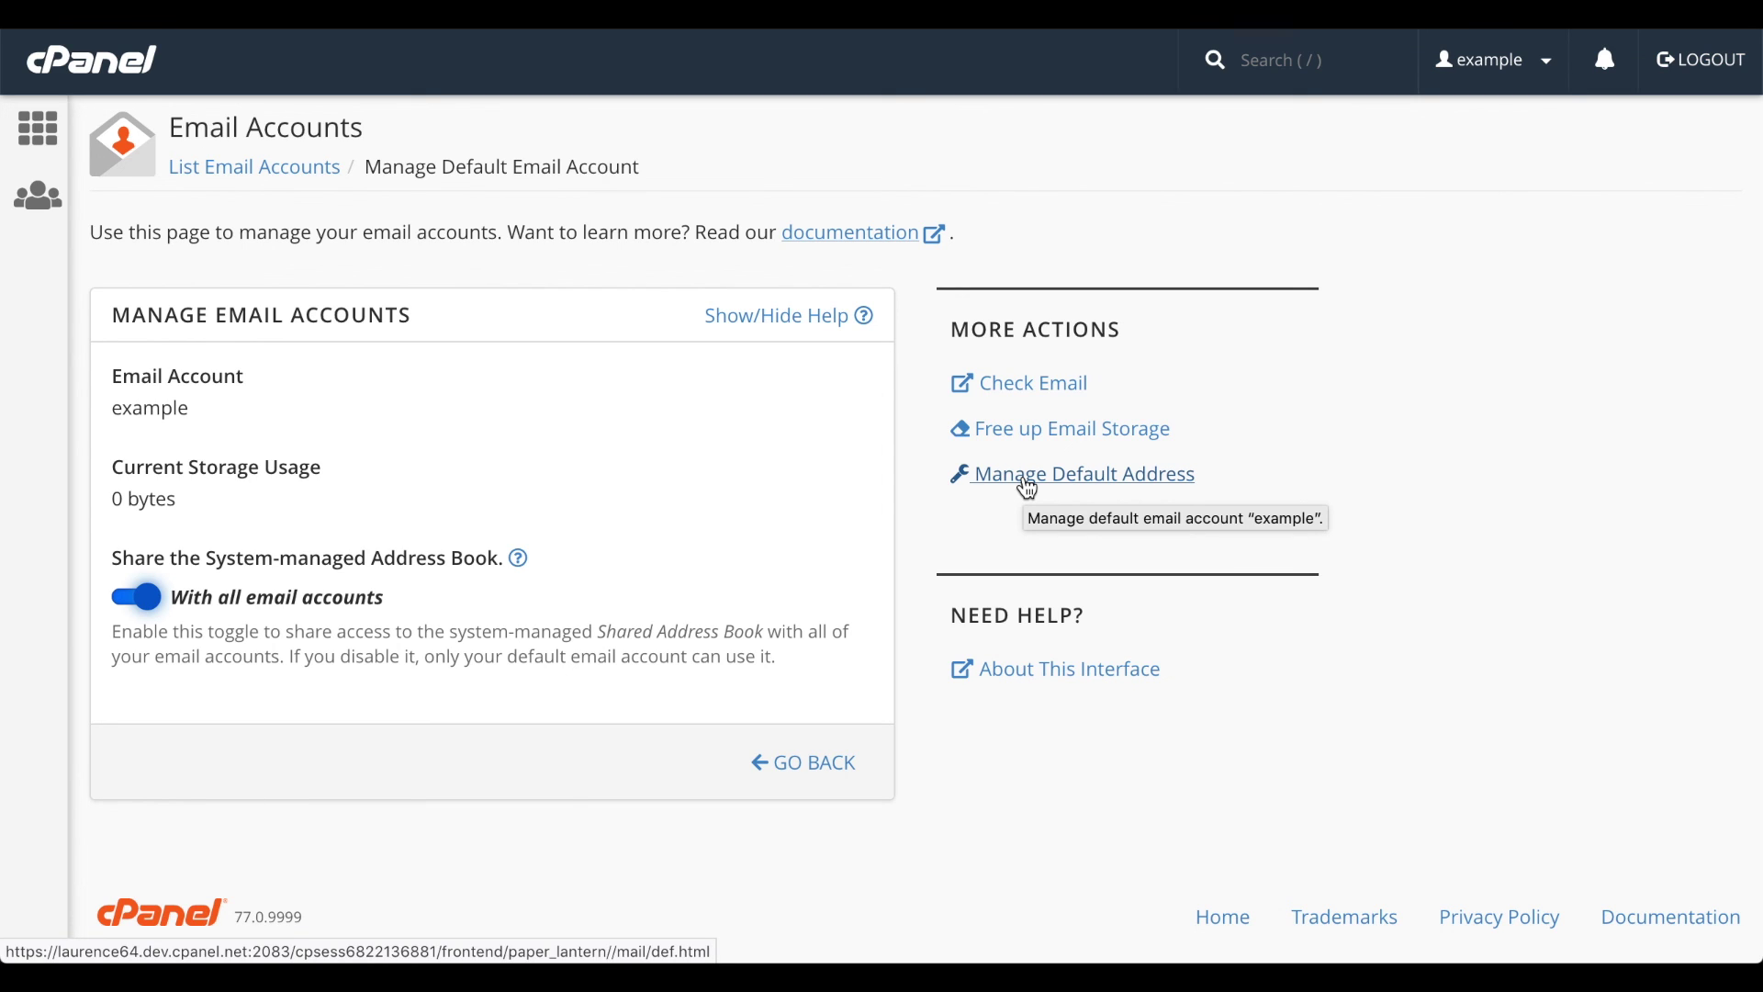
- Open the example.com Default Address page, showing unrouted mail forwarded to the system account
click(1028, 477)
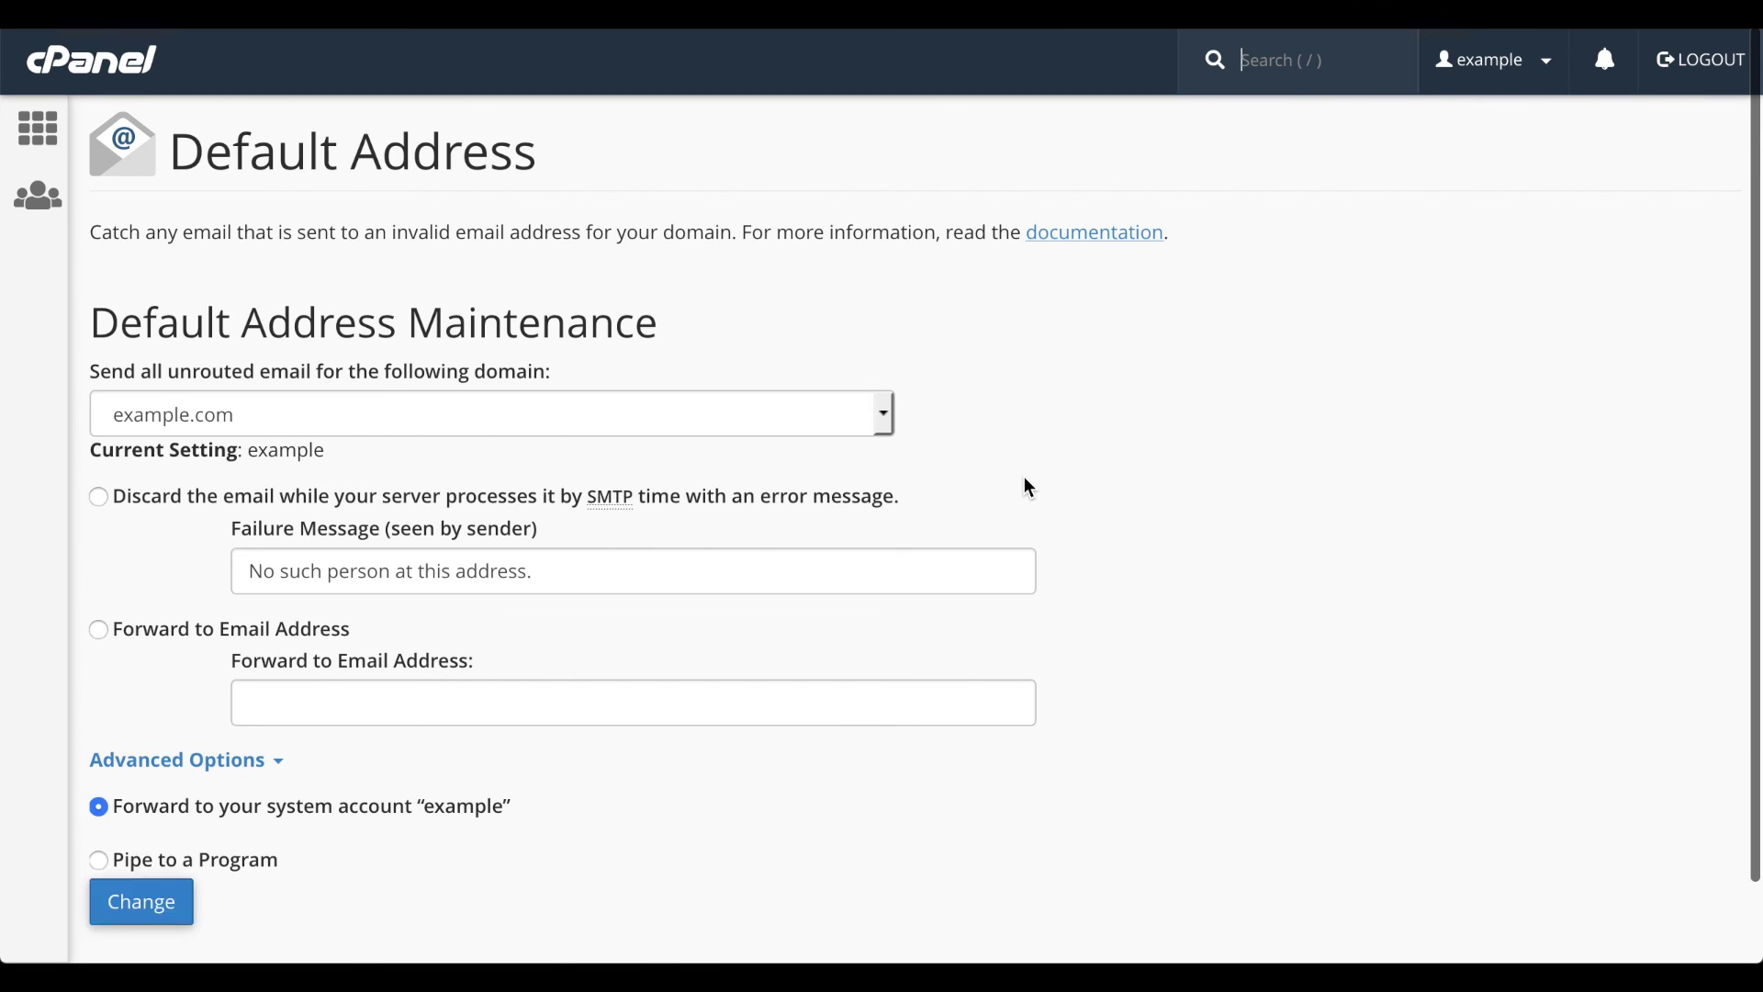